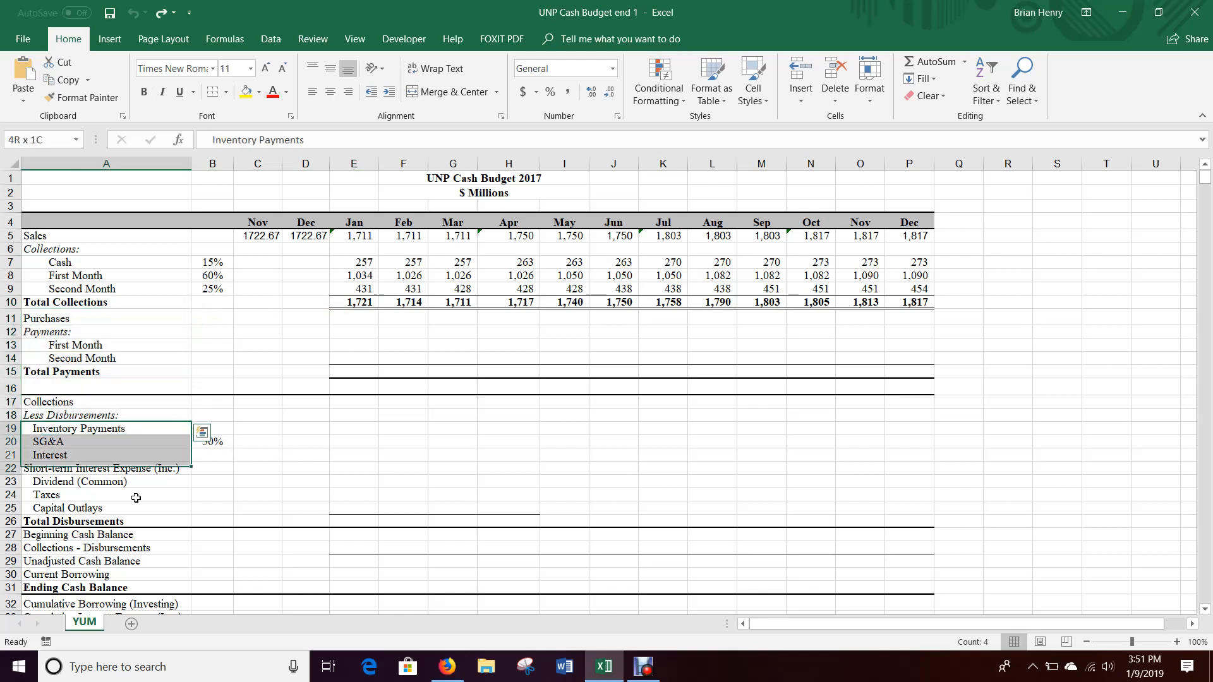
# - Switch to Firefox and open the Condensed Consolidated Statements of Income in Union Pacific's March 31, 2017 10-Q filing
pyautogui.scroll(-2, 178, 497)
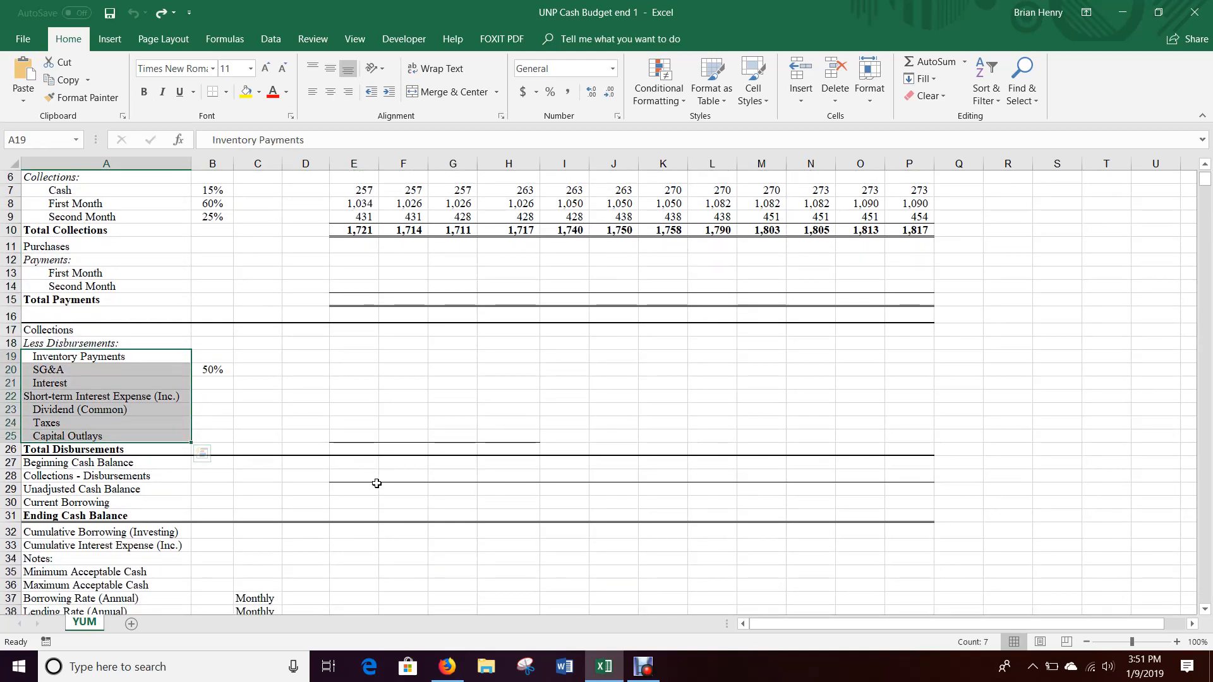
pyautogui.scroll(2, 376, 484)
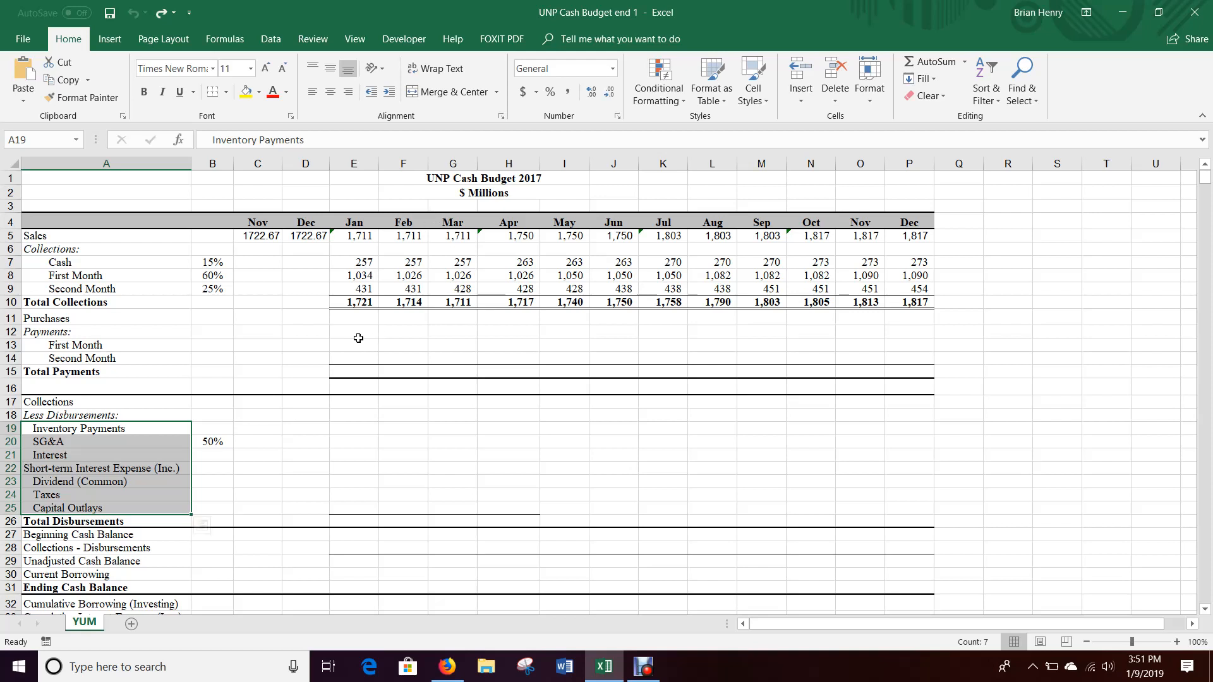
pyautogui.click(355, 317)
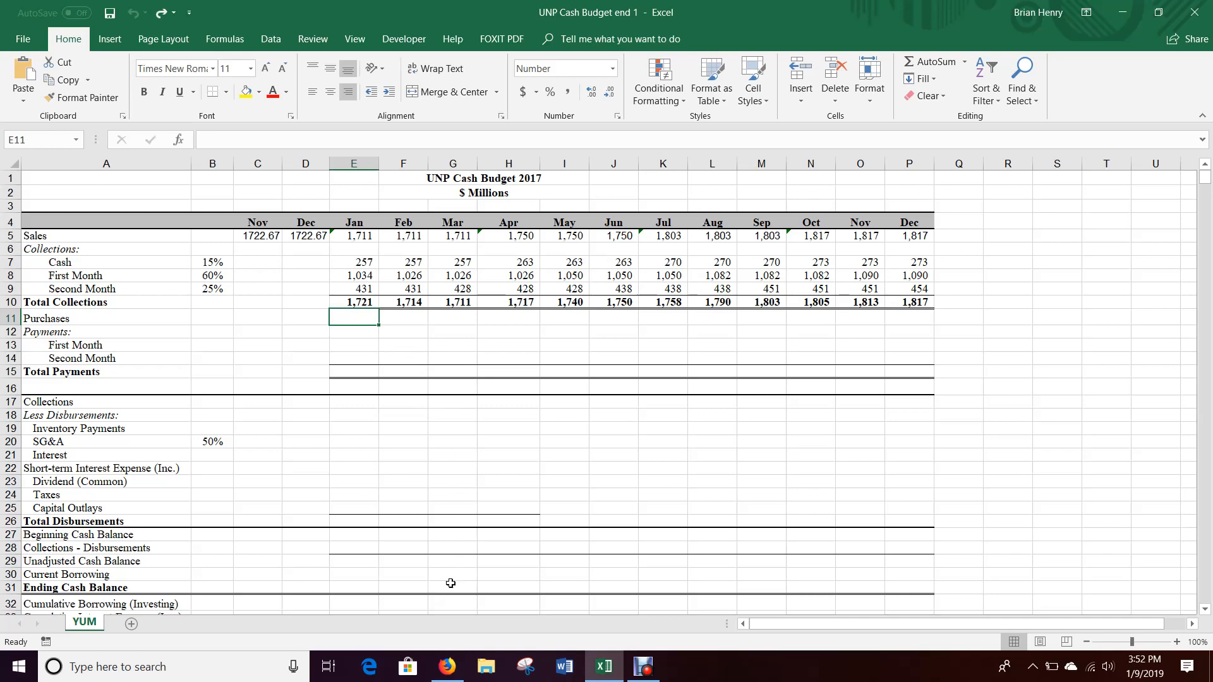
pyautogui.click(447, 674)
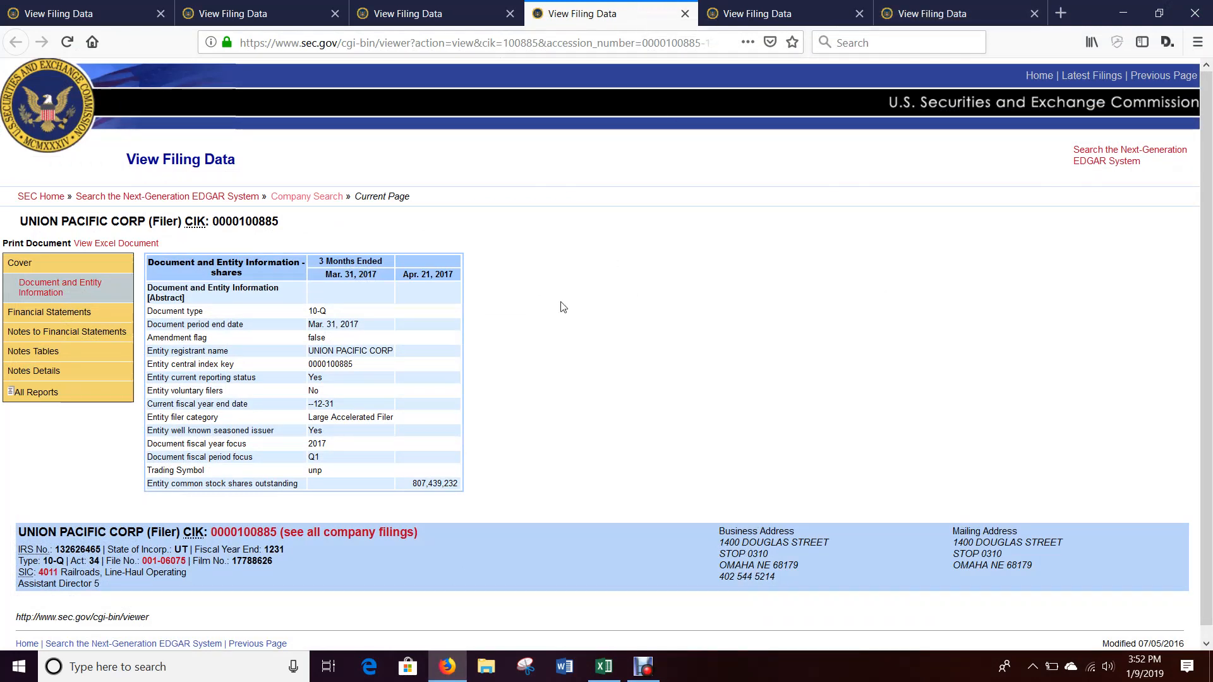
pyautogui.click(92, 319)
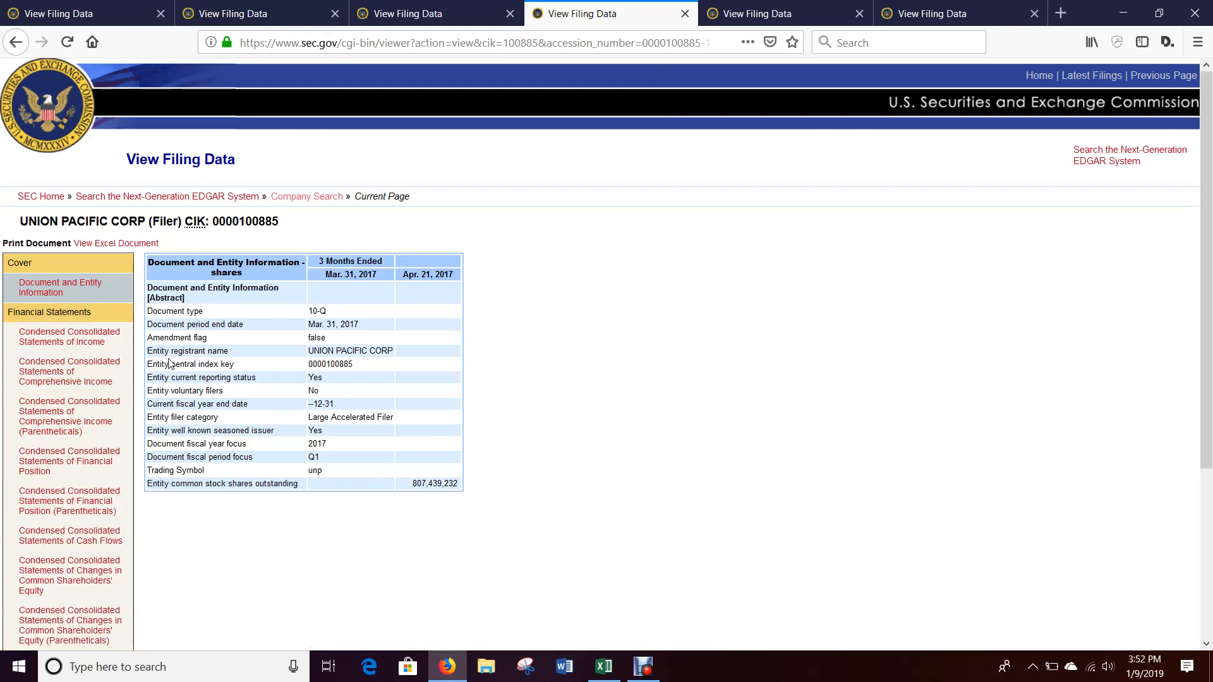
pyautogui.click(70, 337)
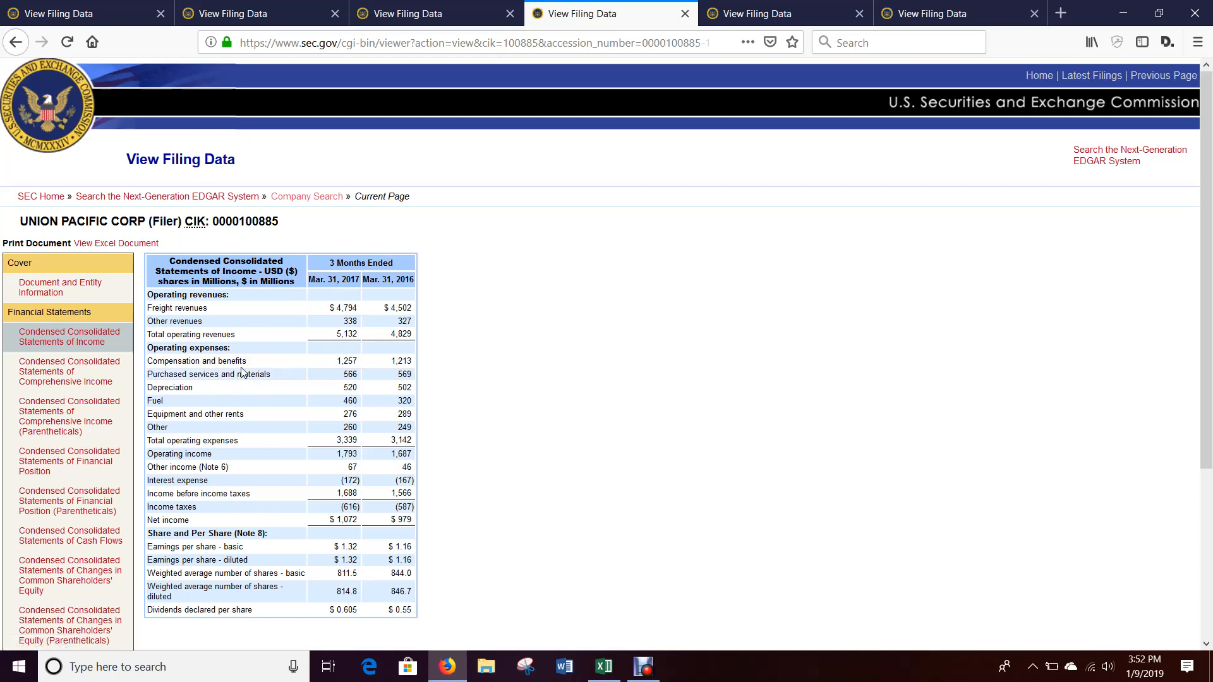
# - Compare the first-quarter operating expenses and depreciation in the filing with the Purchases row of the Excel cash budget
pyautogui.click(603, 668)
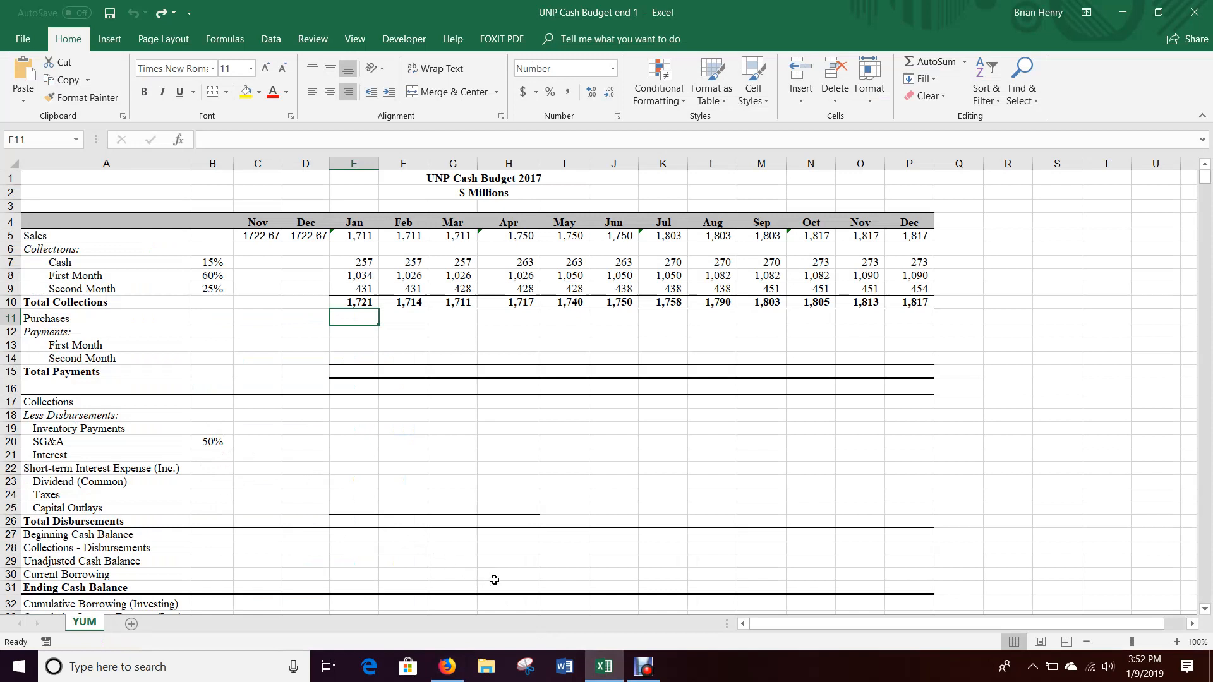
pyautogui.click(447, 666)
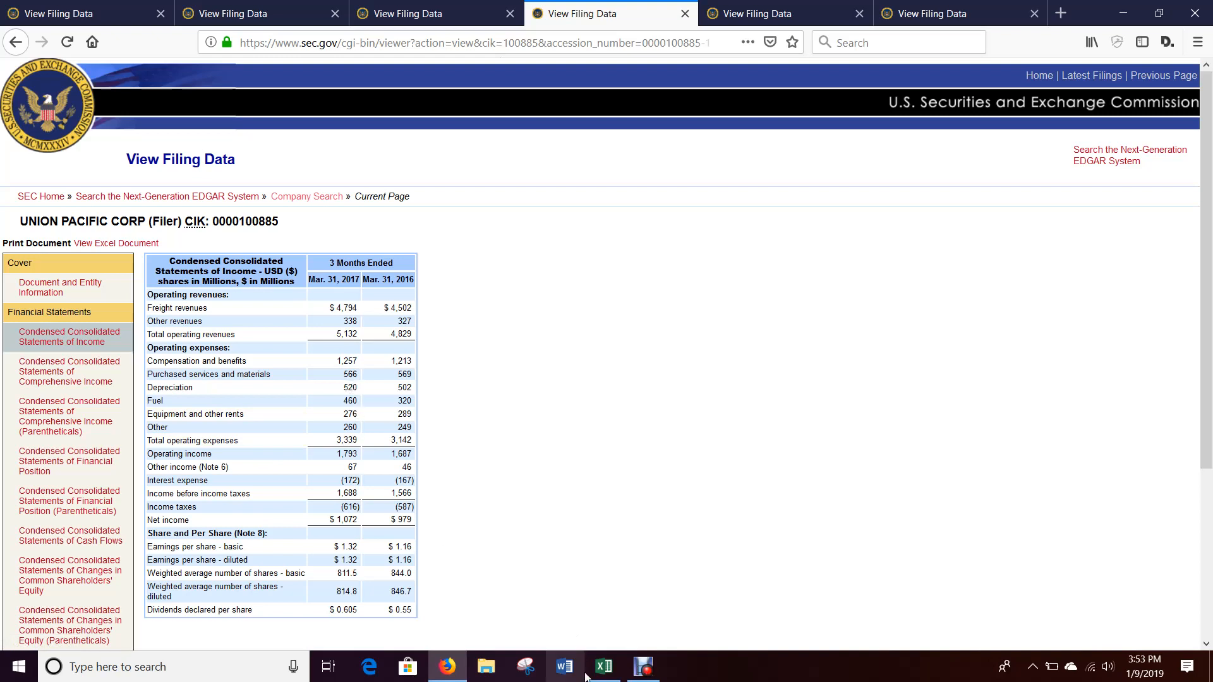
pyautogui.moveTo(616, 677)
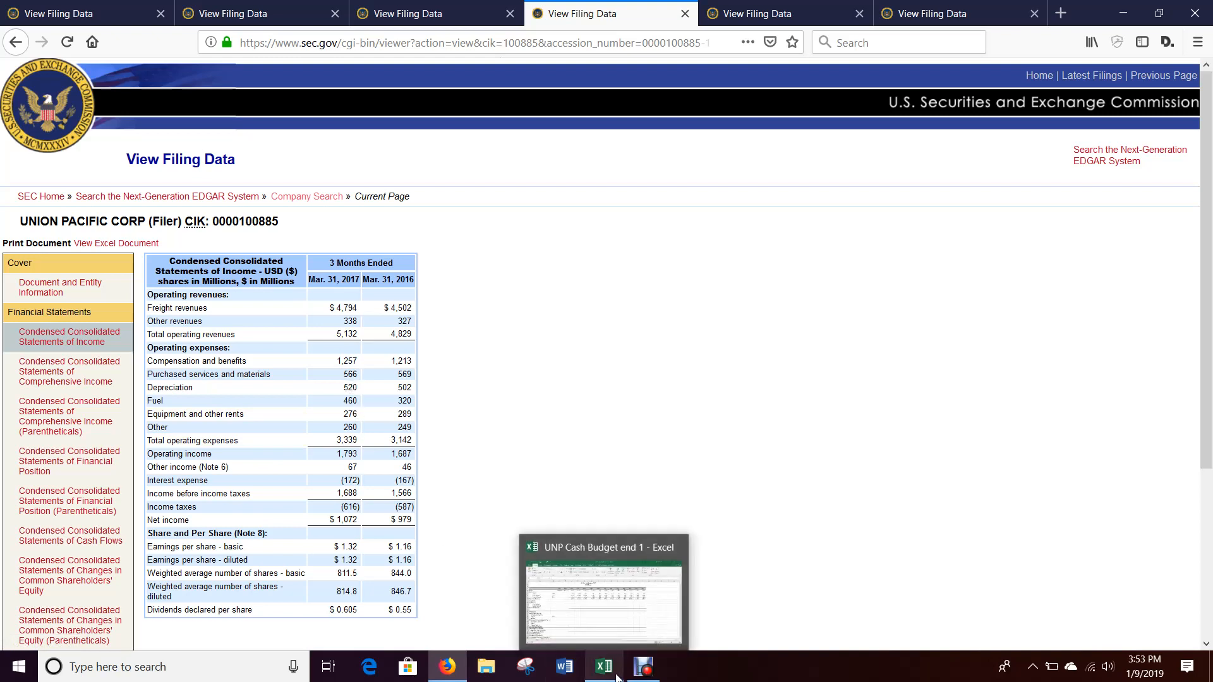
pyautogui.click(617, 676)
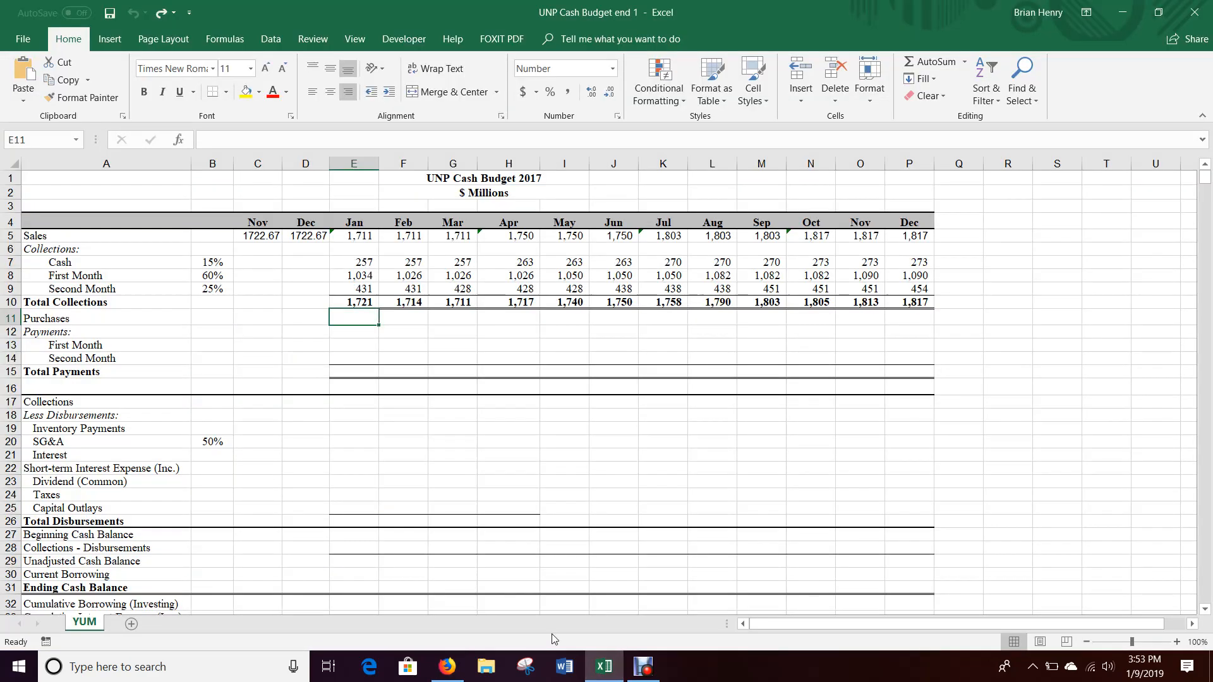
pyautogui.click(605, 670)
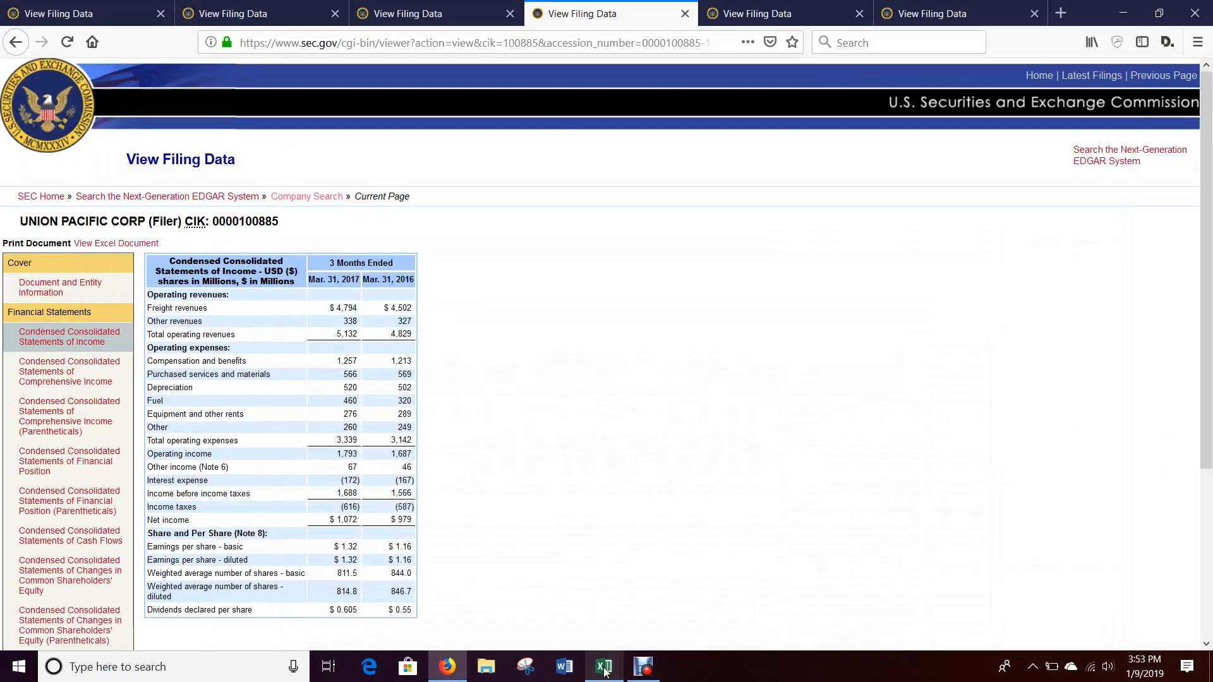
pyautogui.click(604, 669)
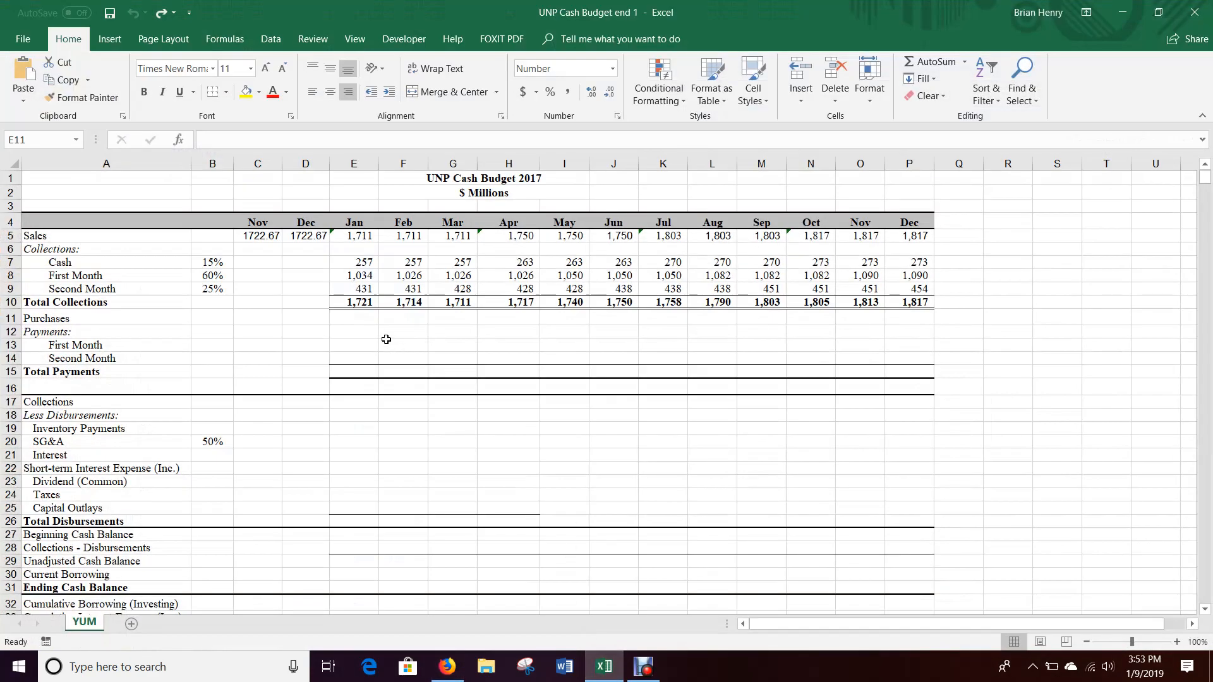
# - Enter =(3339-520)/3 as January's purchases in cell E11
pyautogui.click(367, 319)
pyautogui.write('=')
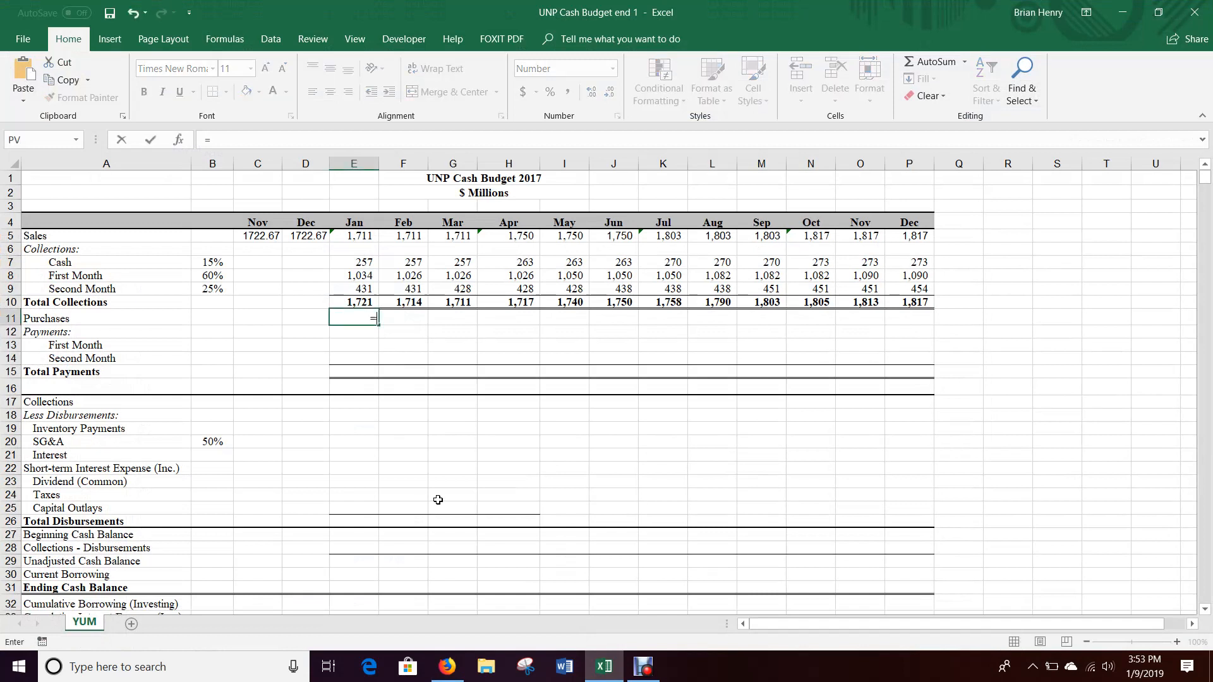
pyautogui.write('3339-520')
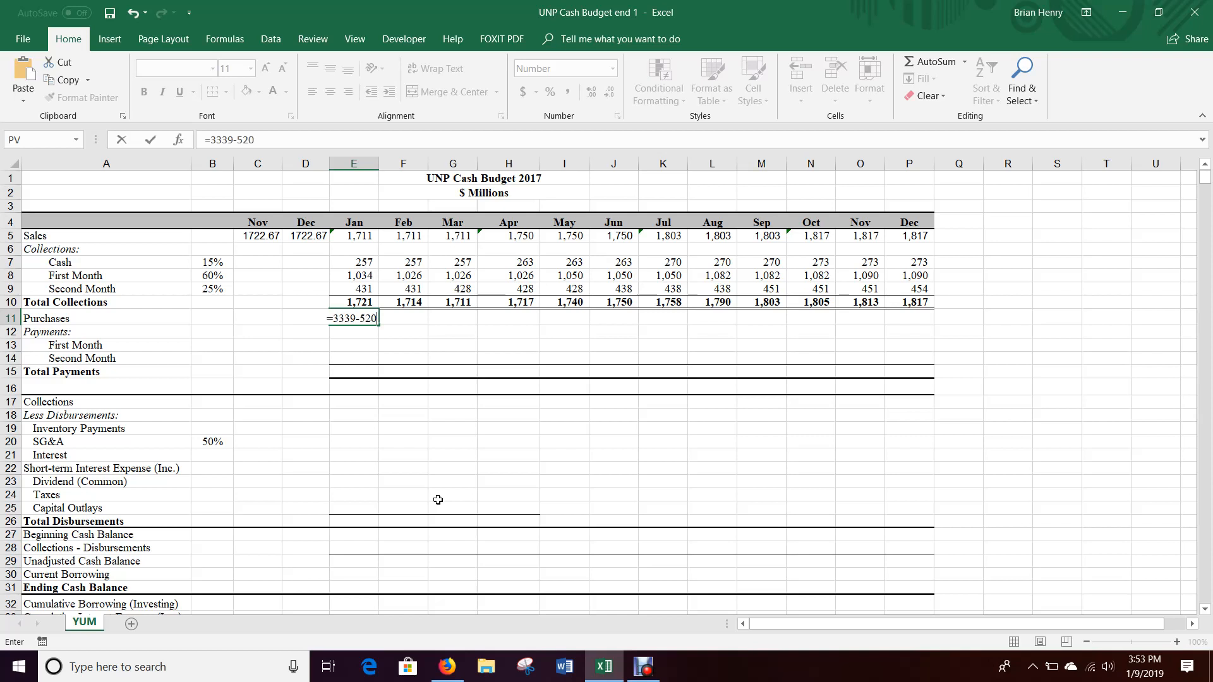
pyautogui.write('/3')
pyautogui.click(255, 139)
pyautogui.write(')')
pyautogui.click(210, 139)
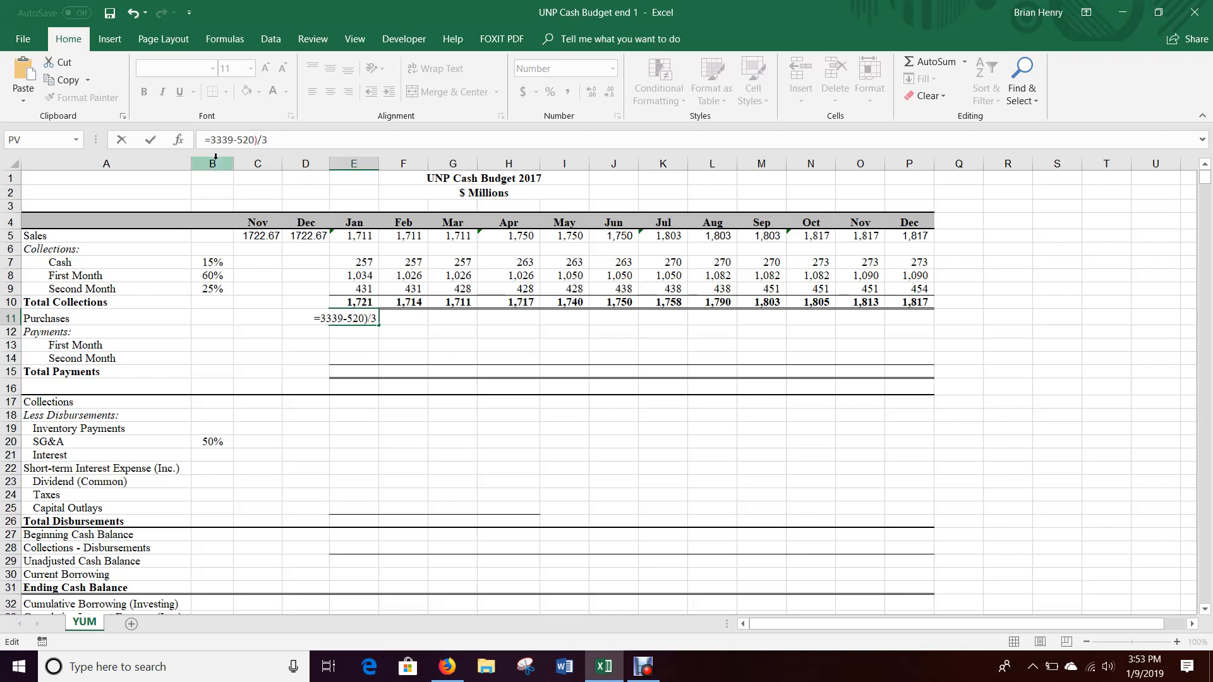
pyautogui.write('(')
pyautogui.press('Tab')
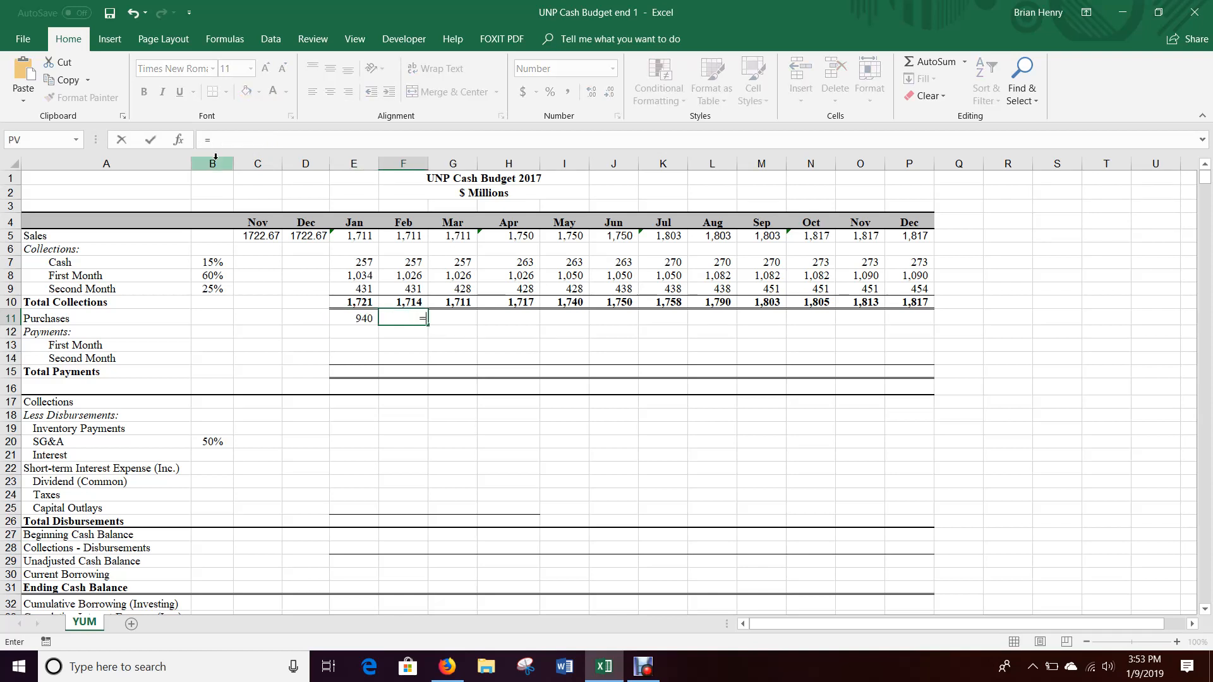
# - Set the February and March purchases in F11 and G11 equal to the preceding month's cell
pyautogui.write('=')
pyautogui.press('Left')
pyautogui.press('Tab')
pyautogui.write('=')
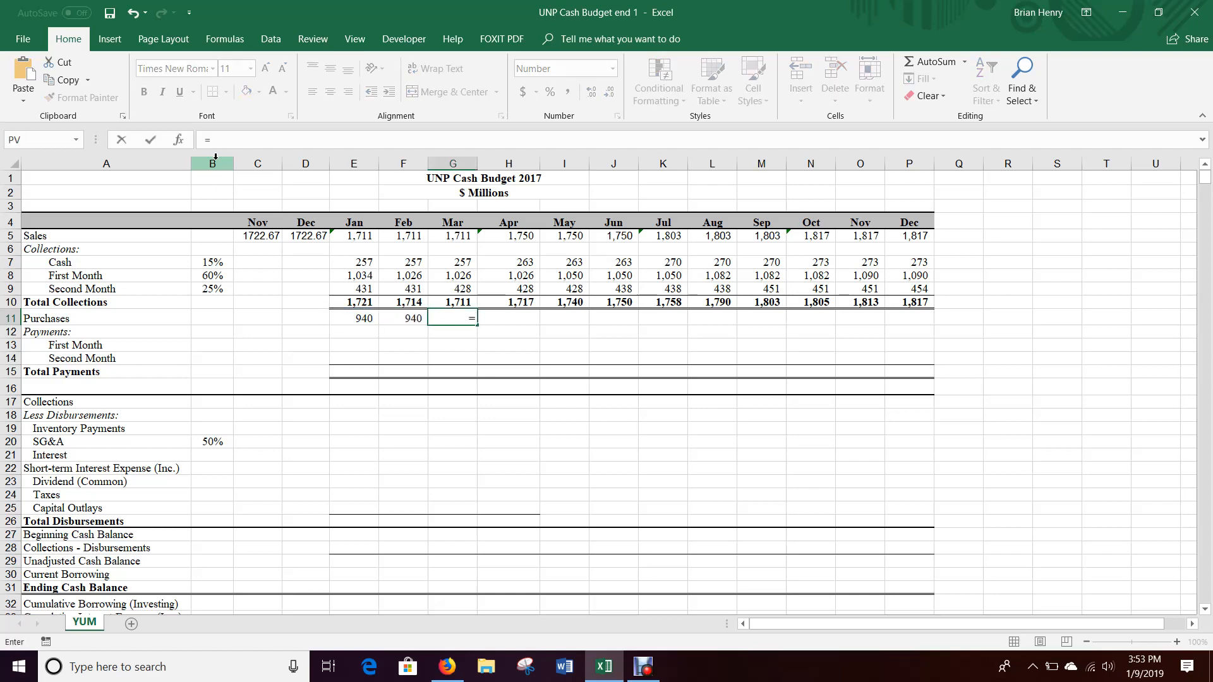
pyautogui.press('Left')
pyautogui.press('Tab')
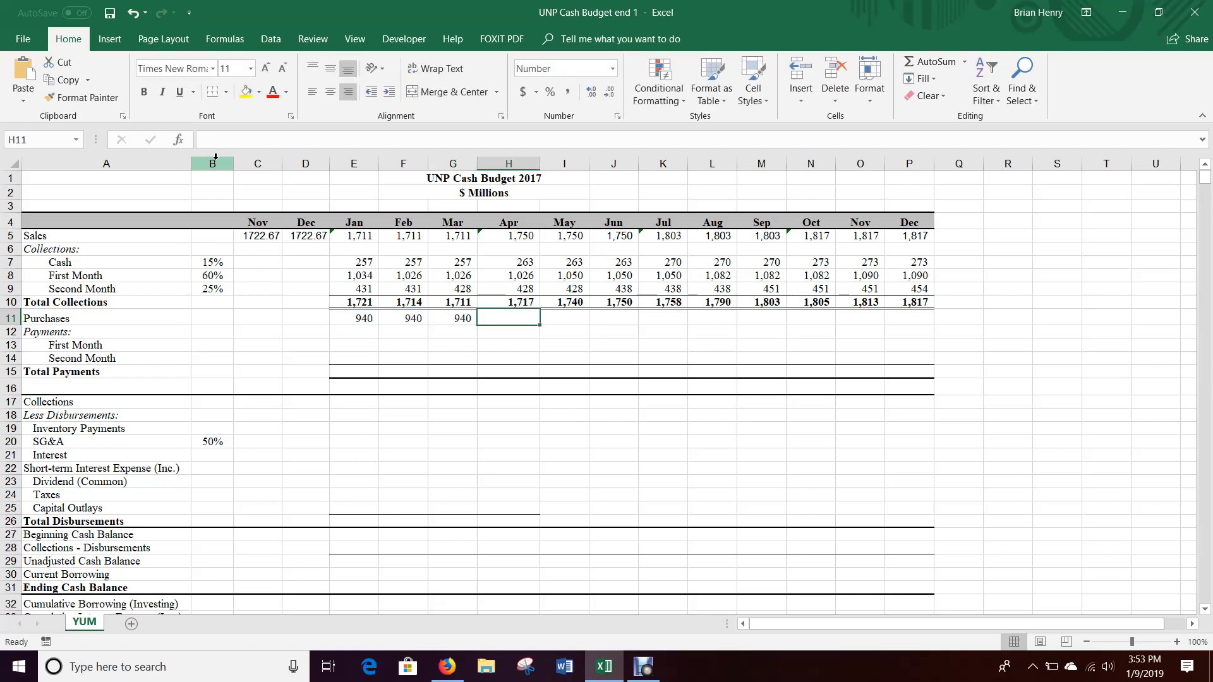
# - Switch to Firefox and open the Condensed Consolidated Statements of Income in the June 30, 2017 10-Q filing
pyautogui.click(437, 674)
pyautogui.hotkey('ctrl', 'Tab')
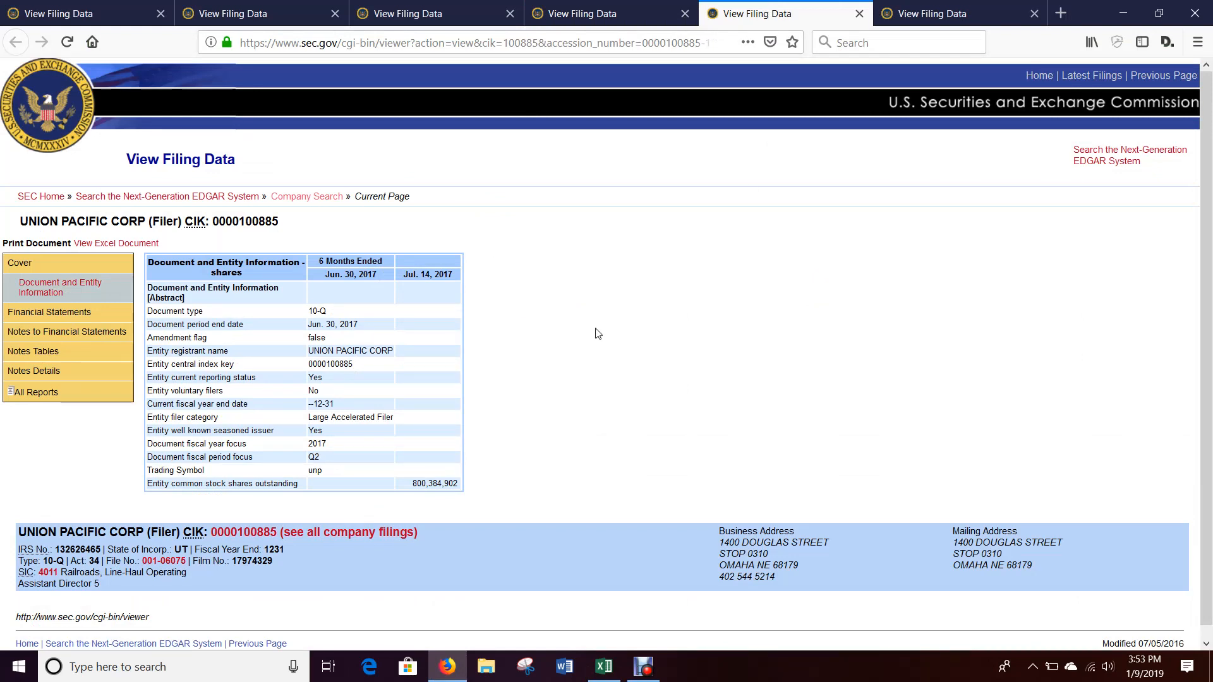
pyautogui.click(94, 316)
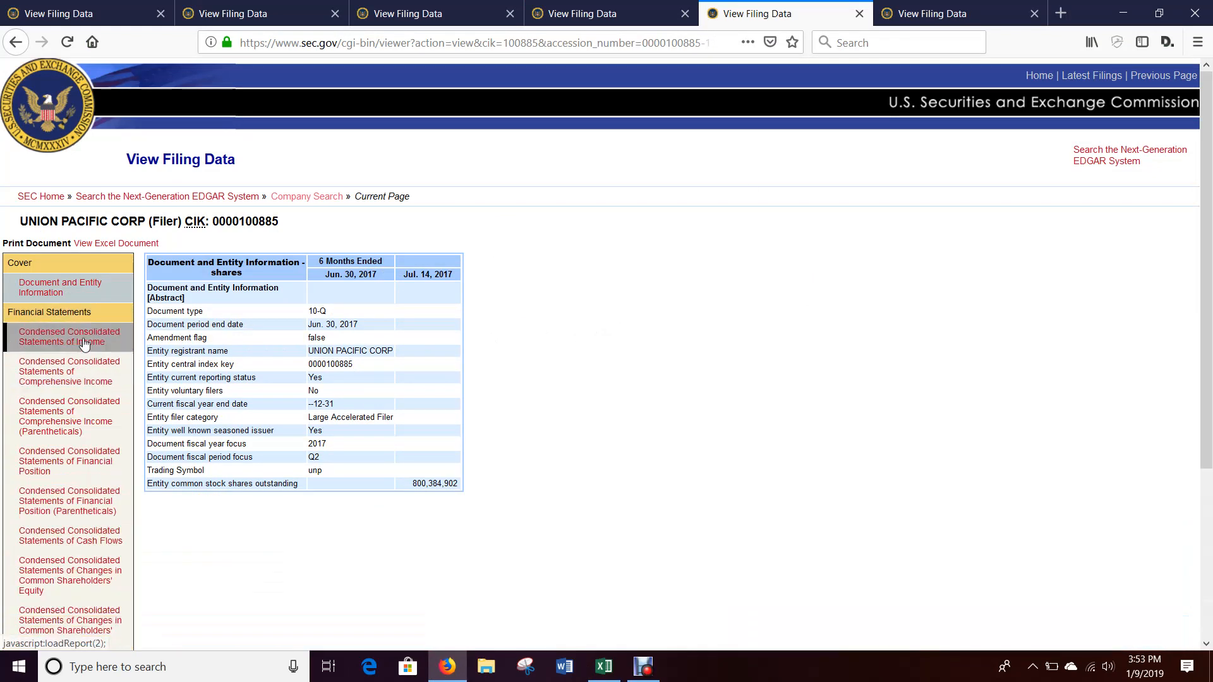
pyautogui.click(84, 344)
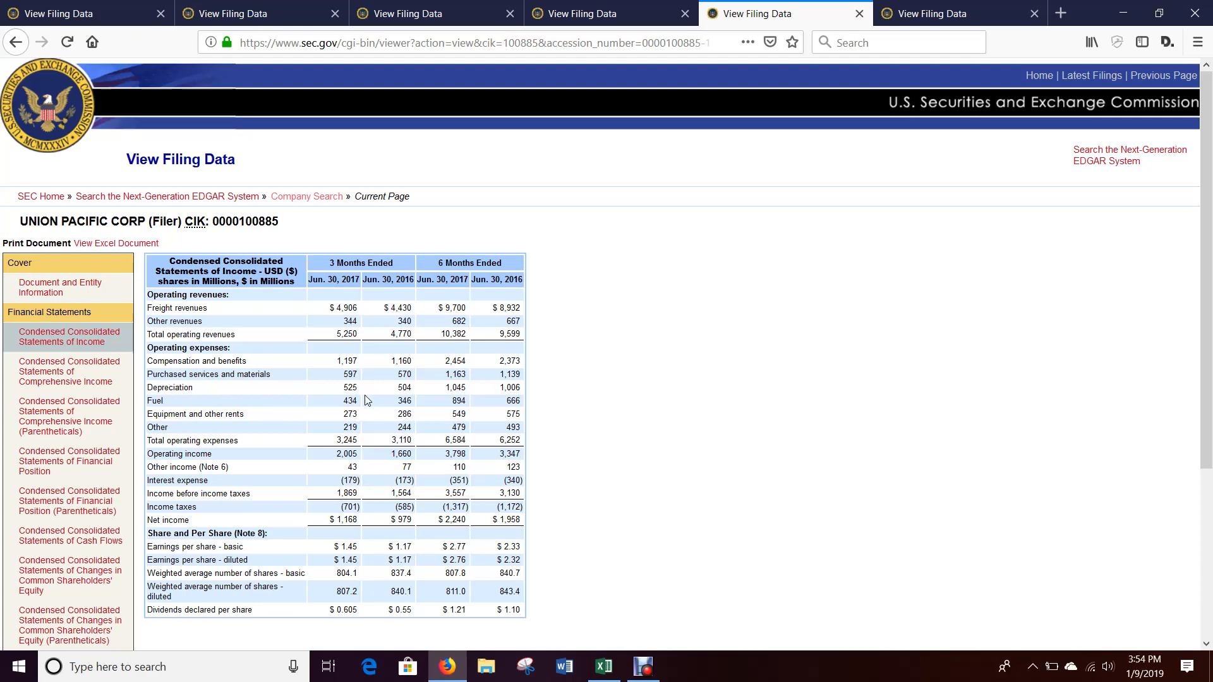
# - Switch to Excel and enter =(3245-525)/3 as April's purchases in cell H11
pyautogui.click(603, 667)
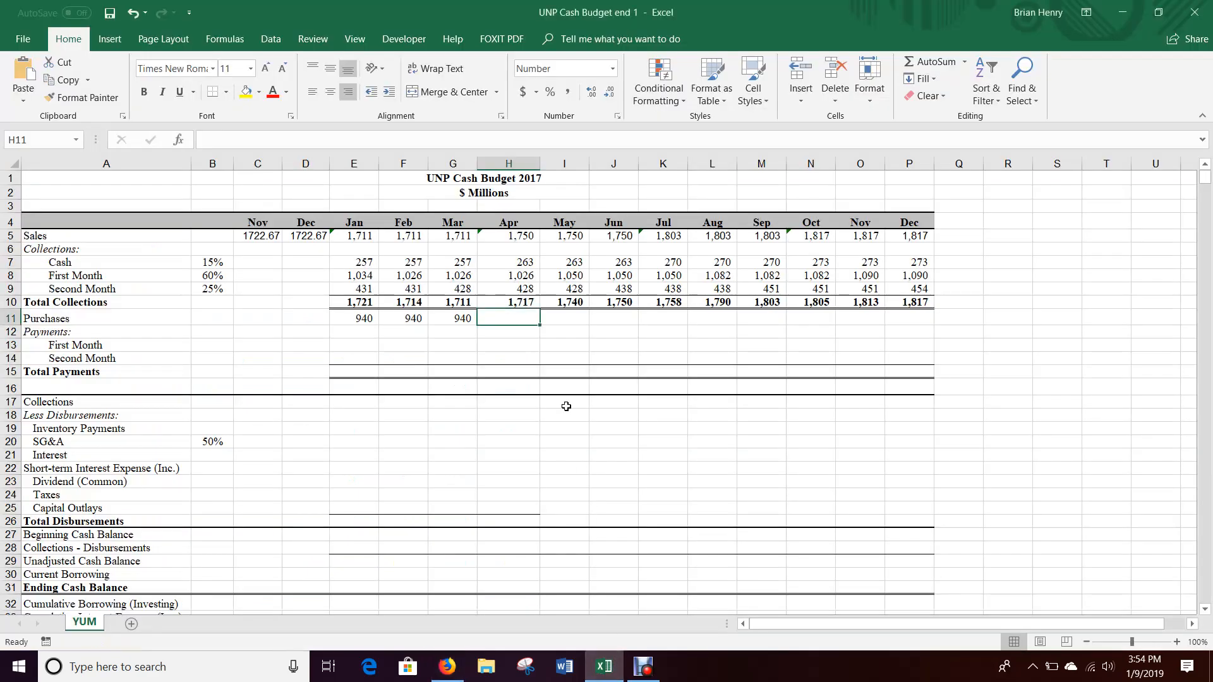
pyautogui.write('=(')
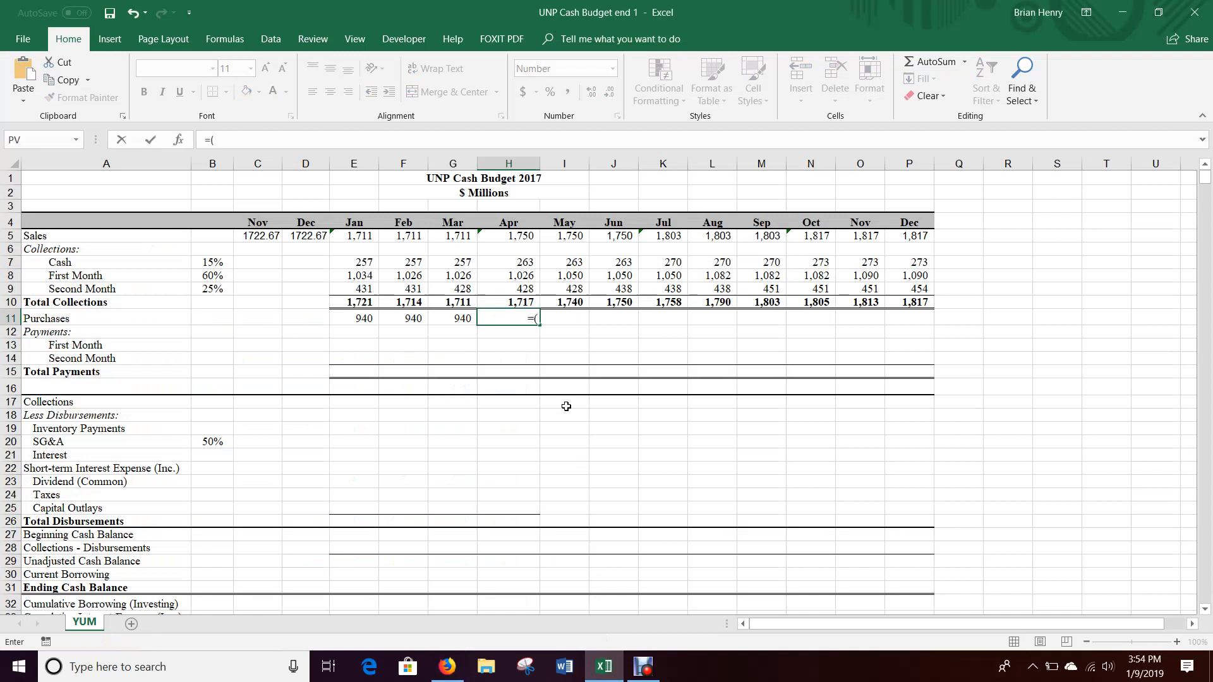
pyautogui.write('3245-525)/')
pyautogui.press('Return')
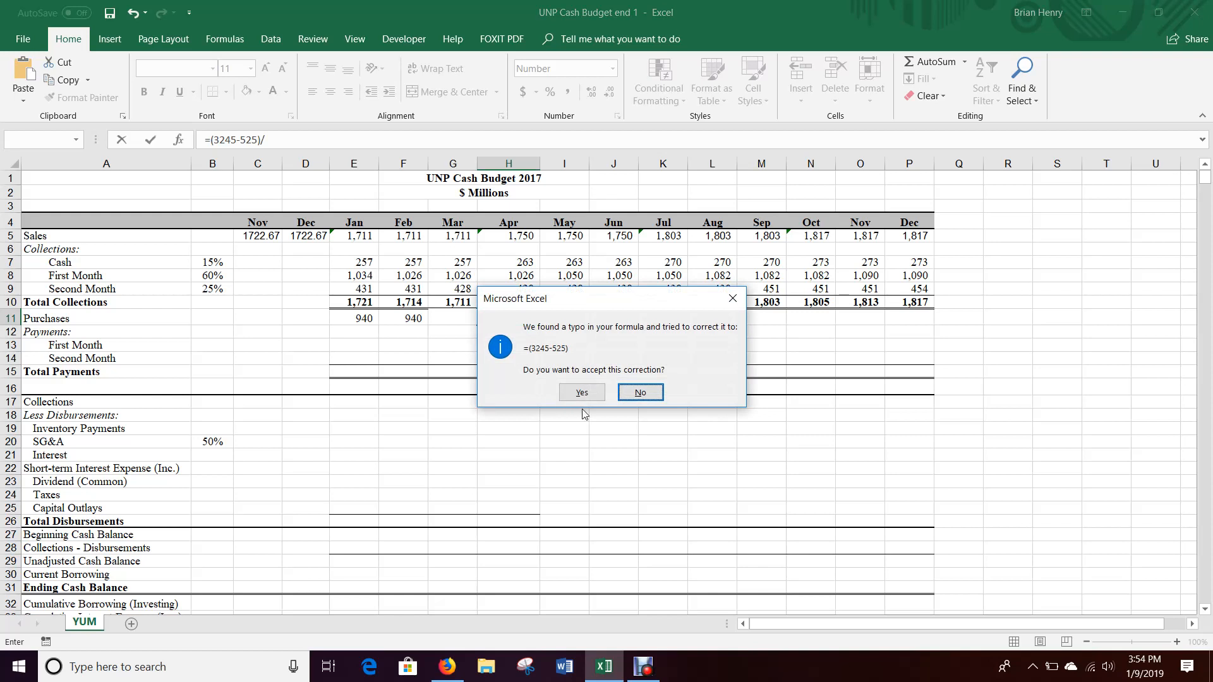
pyautogui.click(624, 396)
pyautogui.click(619, 386)
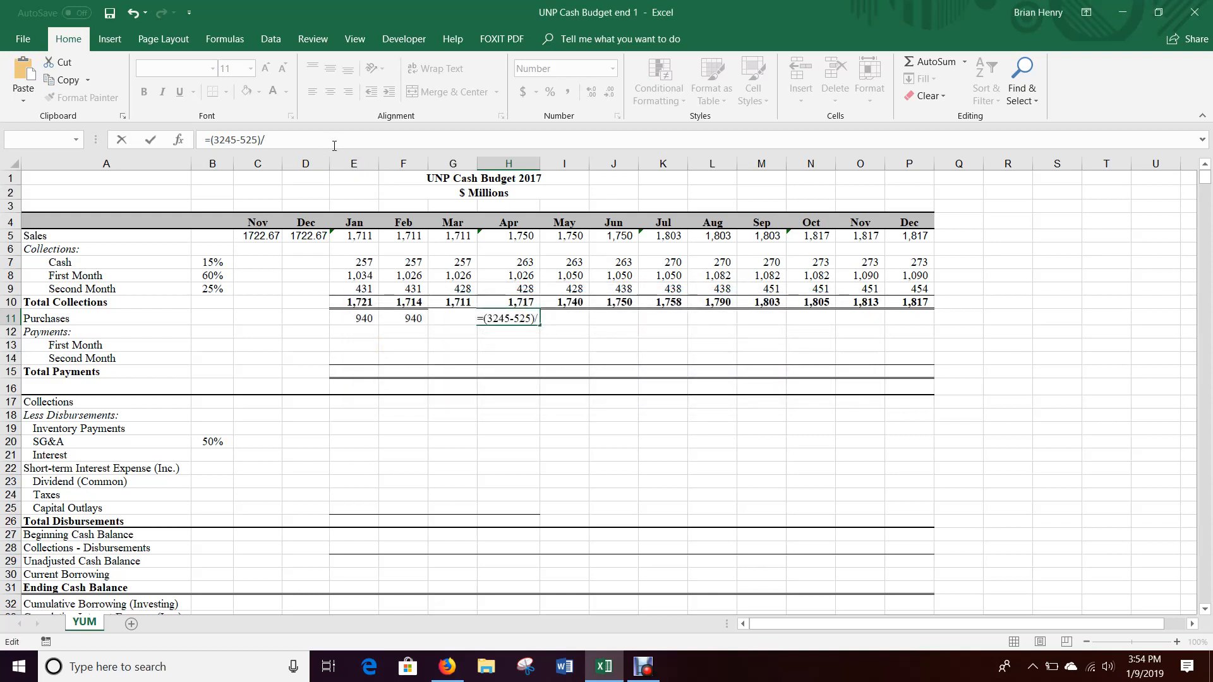
pyautogui.write('3')
pyautogui.press('Tab')
# - Set the May and June purchases in I11 and J11 equal to the preceding month's cell
pyautogui.write('=')
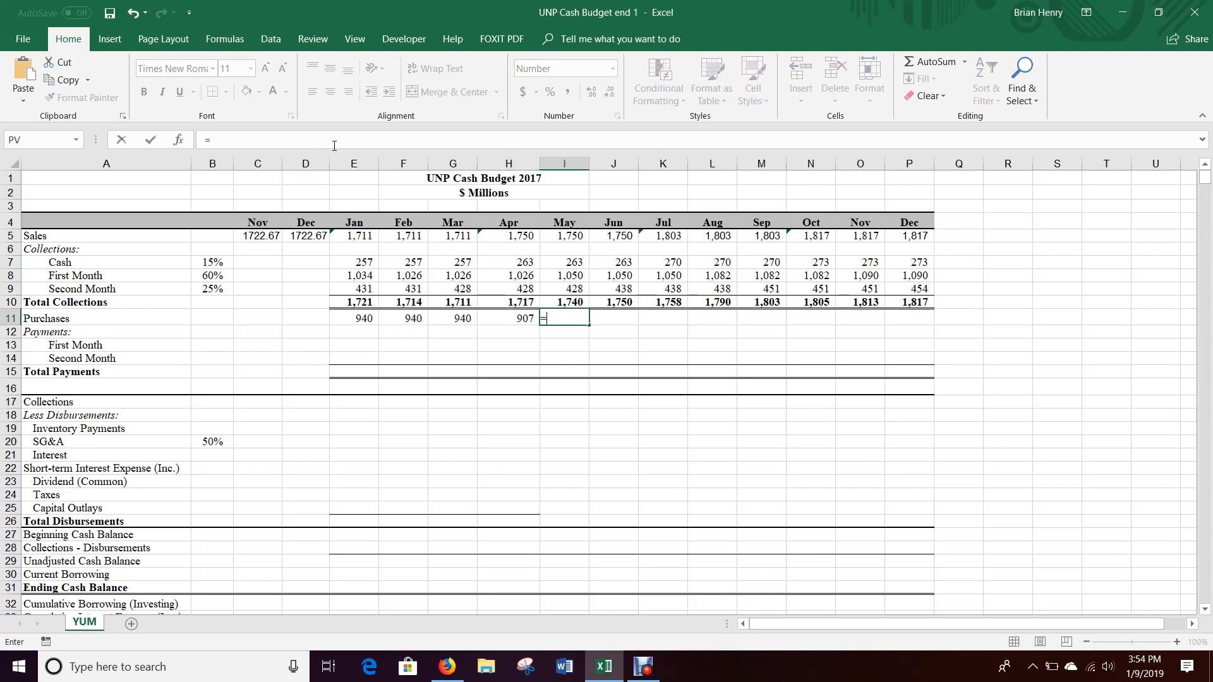
pyautogui.press('Left')
pyautogui.press('Tab')
pyautogui.write('=')
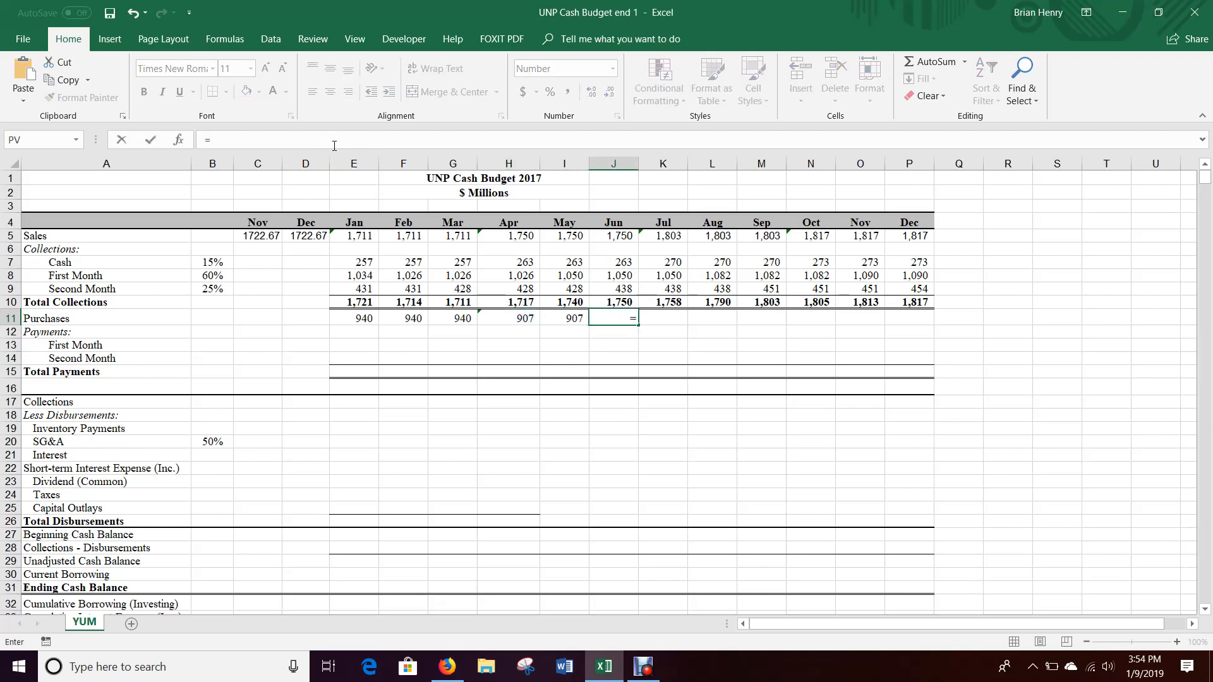
pyautogui.press('Escape')
# - Switch to Firefox and open the Condensed Consolidated Statements of Income in the September 30, 2017 10-Q filing
pyautogui.click(447, 667)
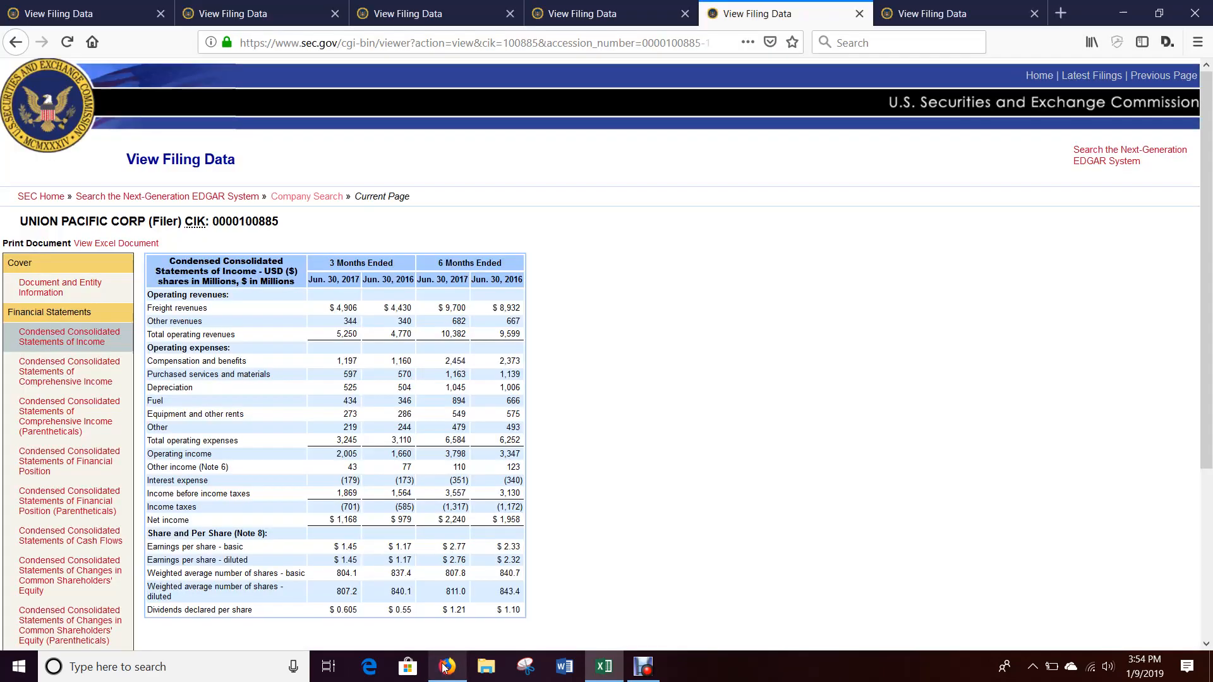
pyautogui.hotkey('ctrl', 'Tab')
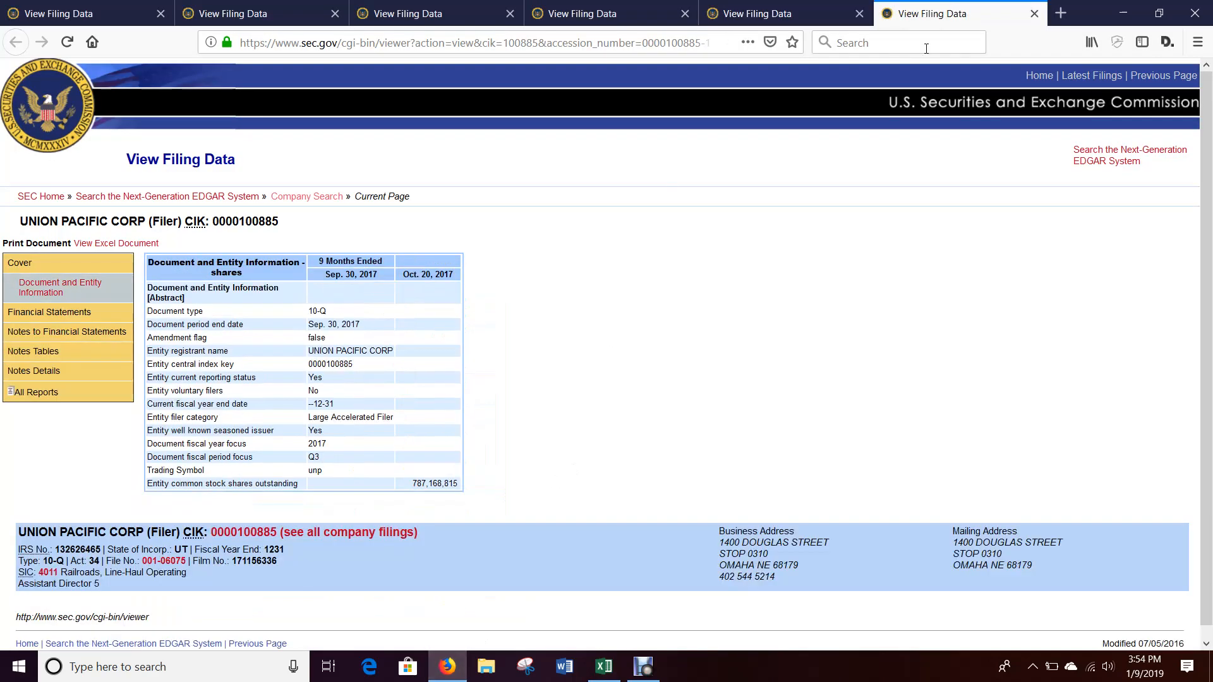
pyautogui.click(95, 315)
pyautogui.click(70, 336)
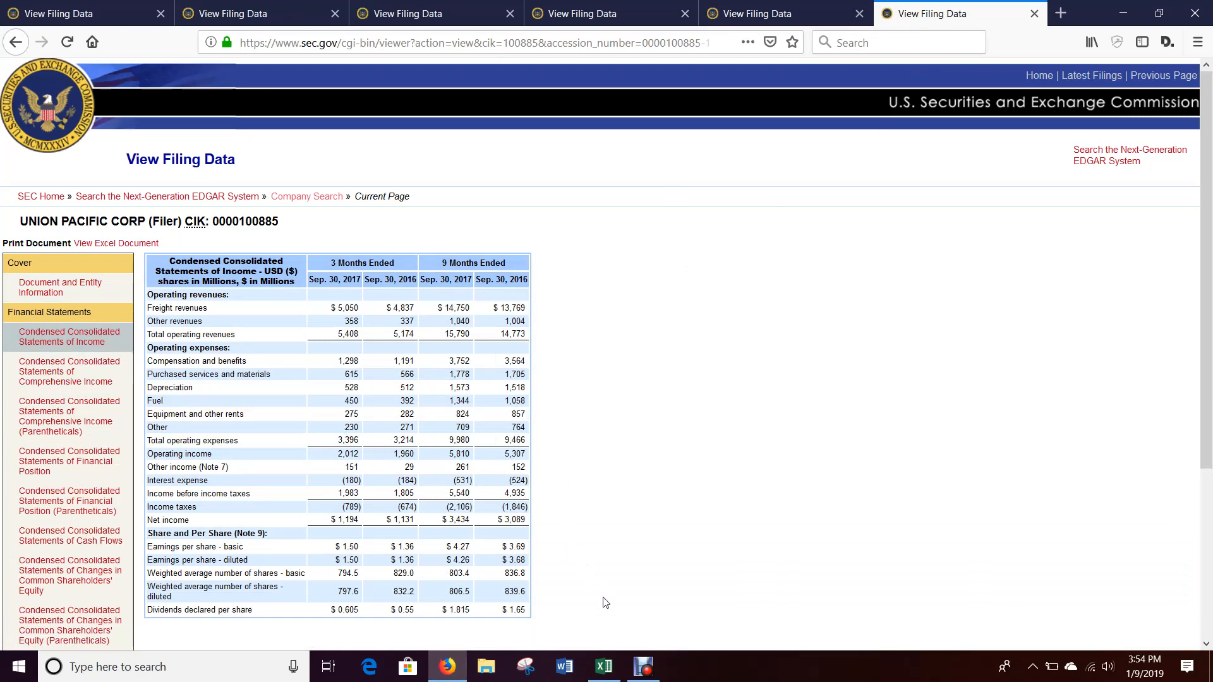
# - Switch to Excel, enter =(3396-528)/3 as July's purchases in K11, and select August's purchases cell L11
pyautogui.click(604, 667)
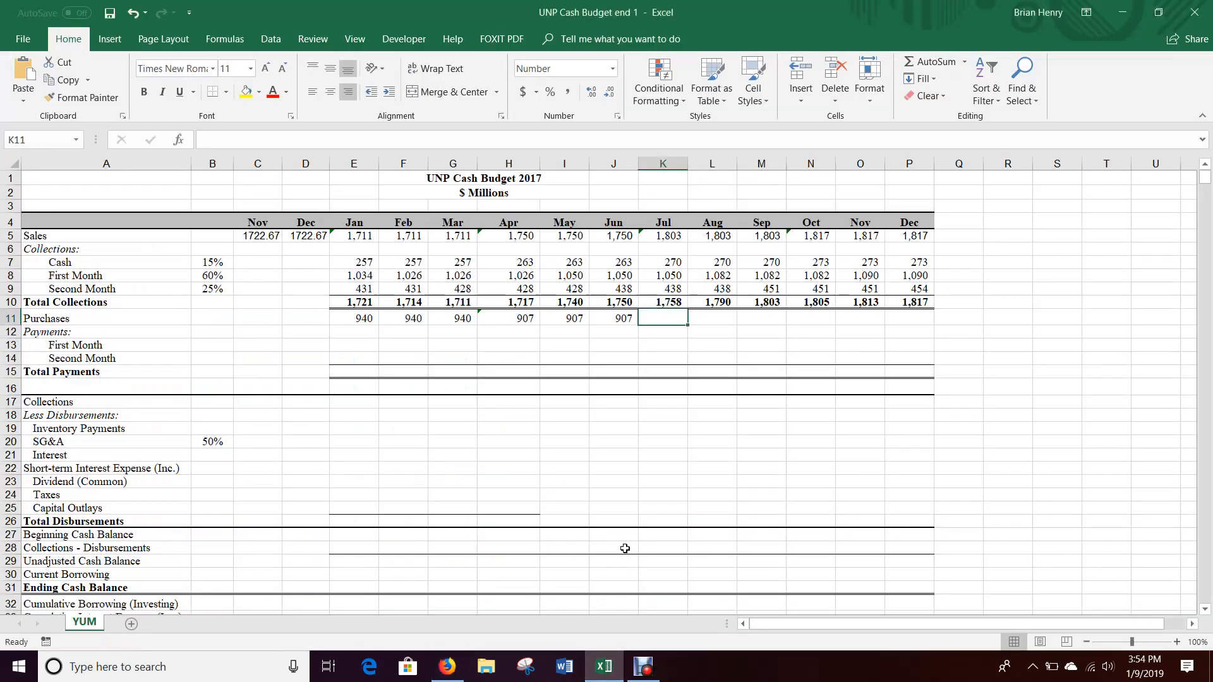
pyautogui.write('=(3396')
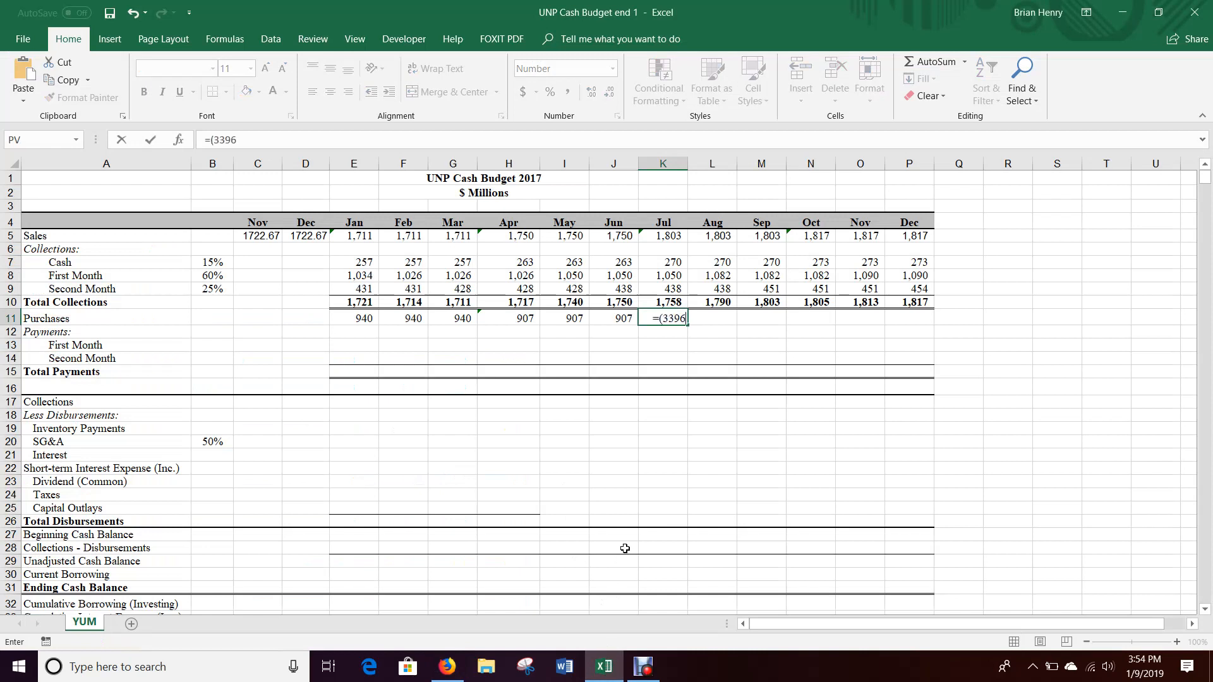
pyautogui.write('-528)/3')
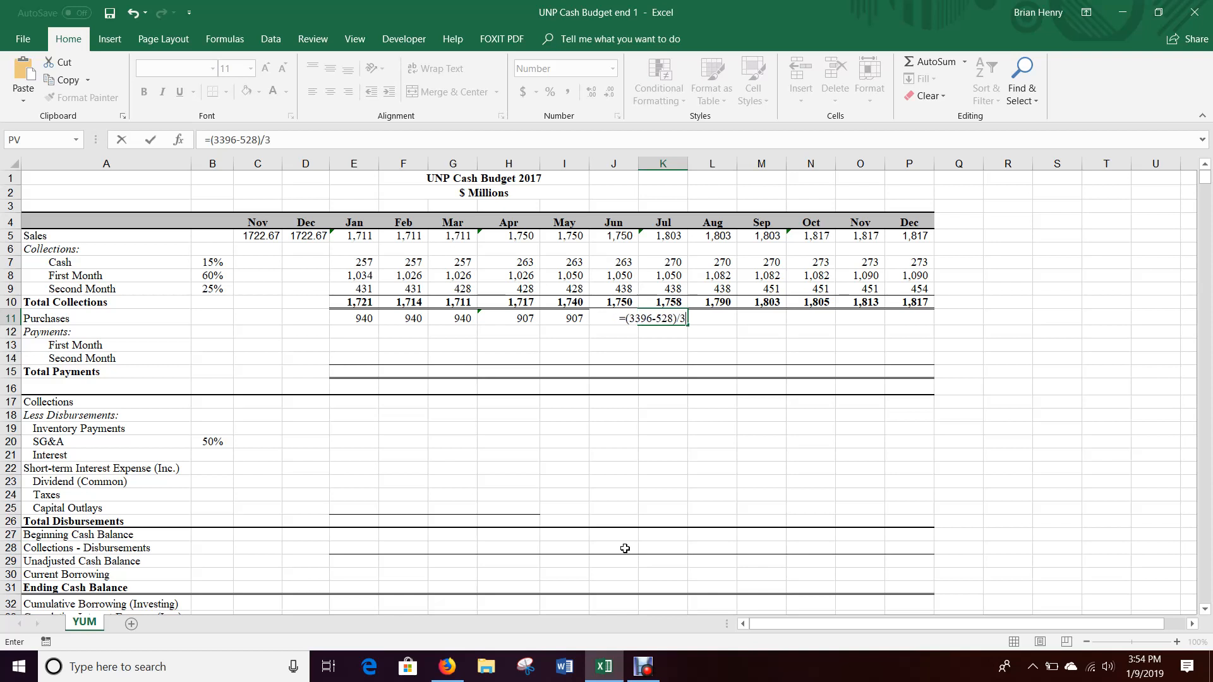
pyautogui.press('Return')
pyautogui.press('Up')
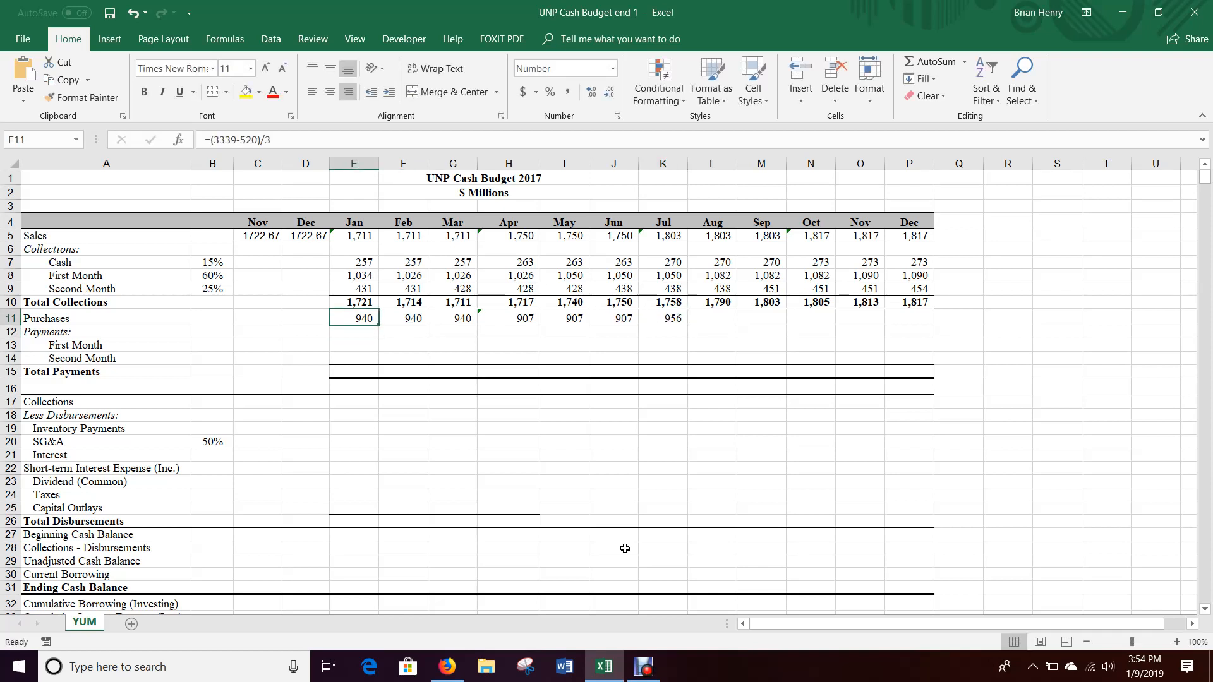
pyautogui.hotkey('ctrl', 'Right')
pyautogui.press('Right')
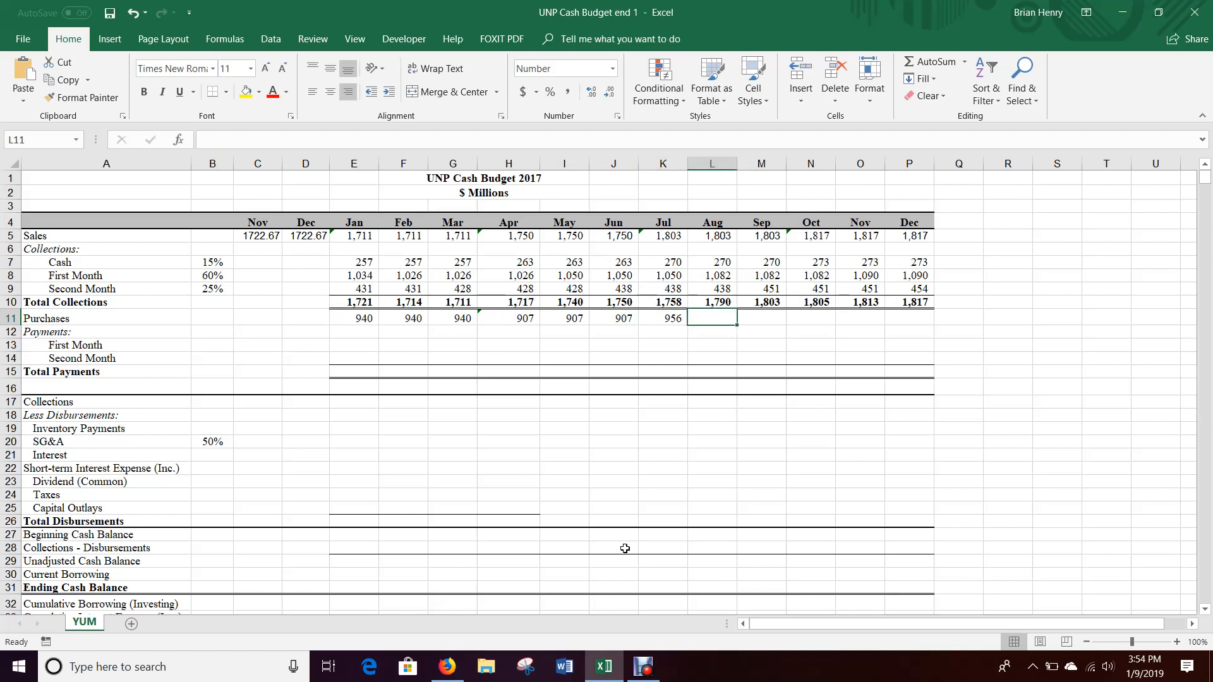
# - Set the August and September purchases in L11 and M11 equal to the preceding month's cell
pyautogui.write('=')
pyautogui.press('Left')
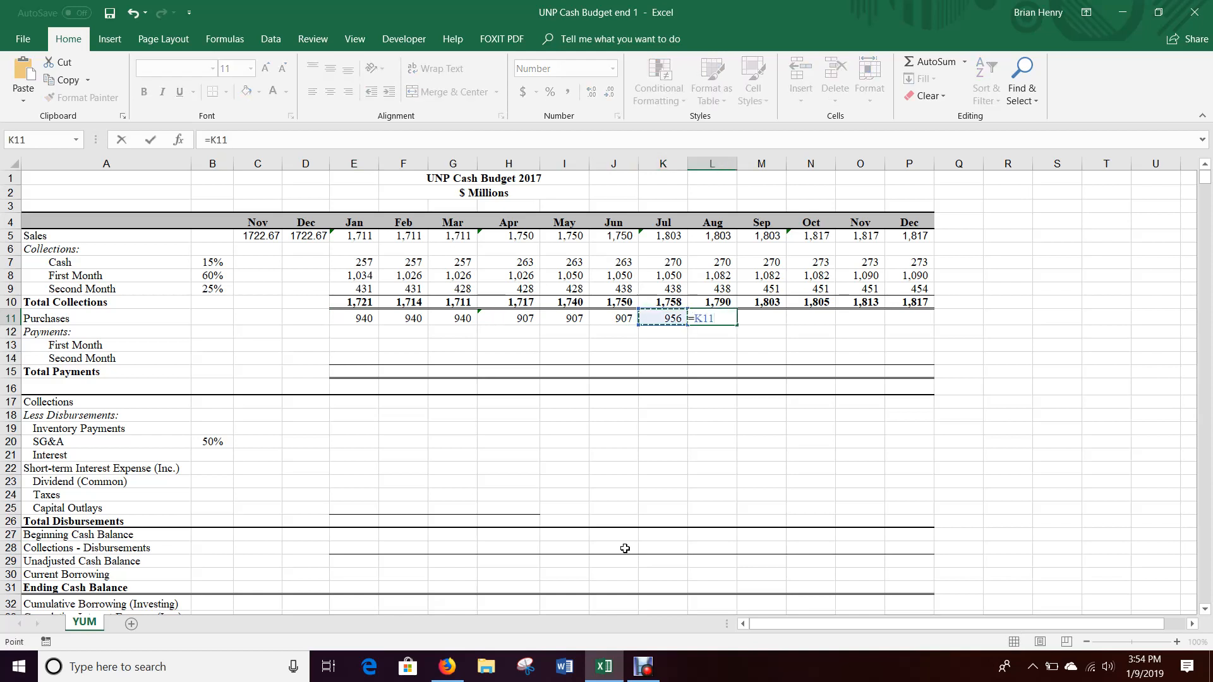
pyautogui.press('Tab')
pyautogui.write('=')
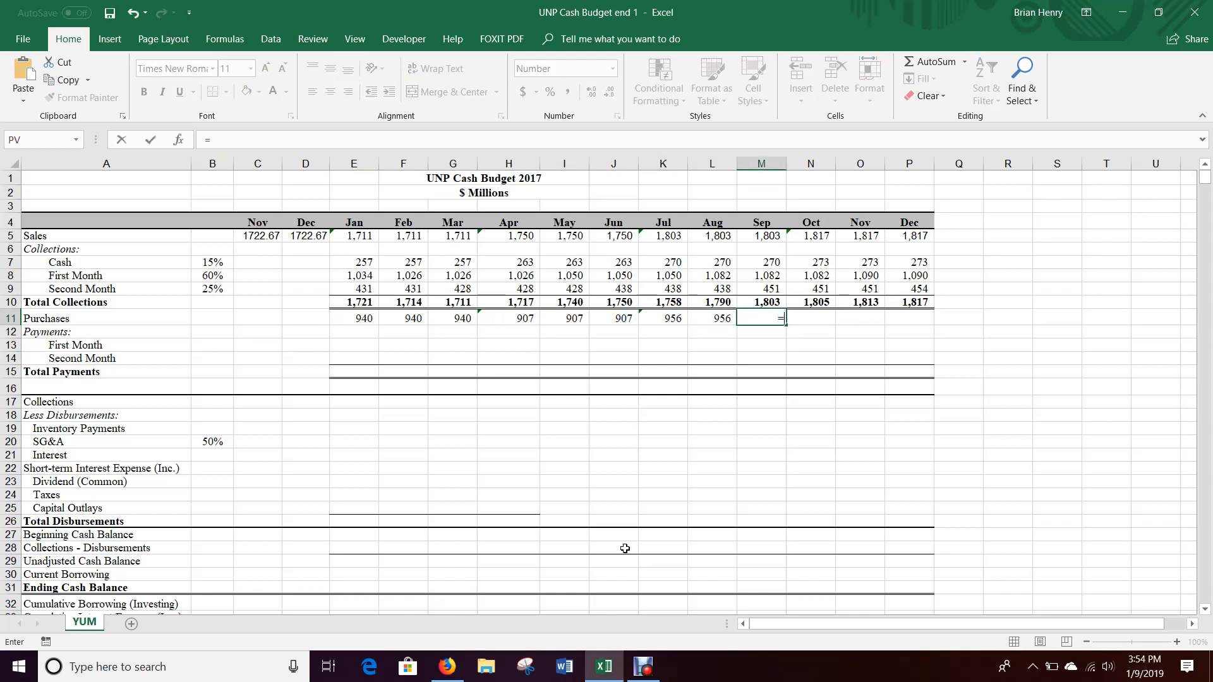
pyautogui.press('Left')
pyautogui.press('Tab')
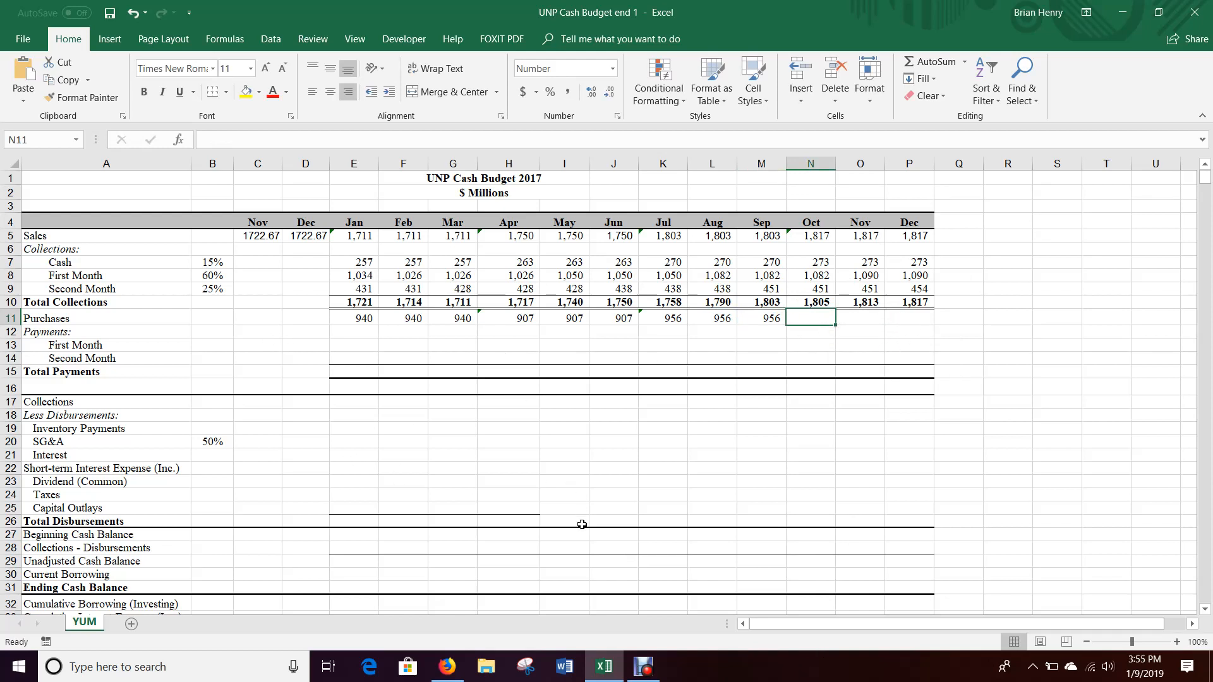
# - Switch to Firefox, open the Consolidated Statements of Income in the December 31, 2017 10-K, and locate 2017 total operating expenses and depreciation
pyautogui.click(446, 669)
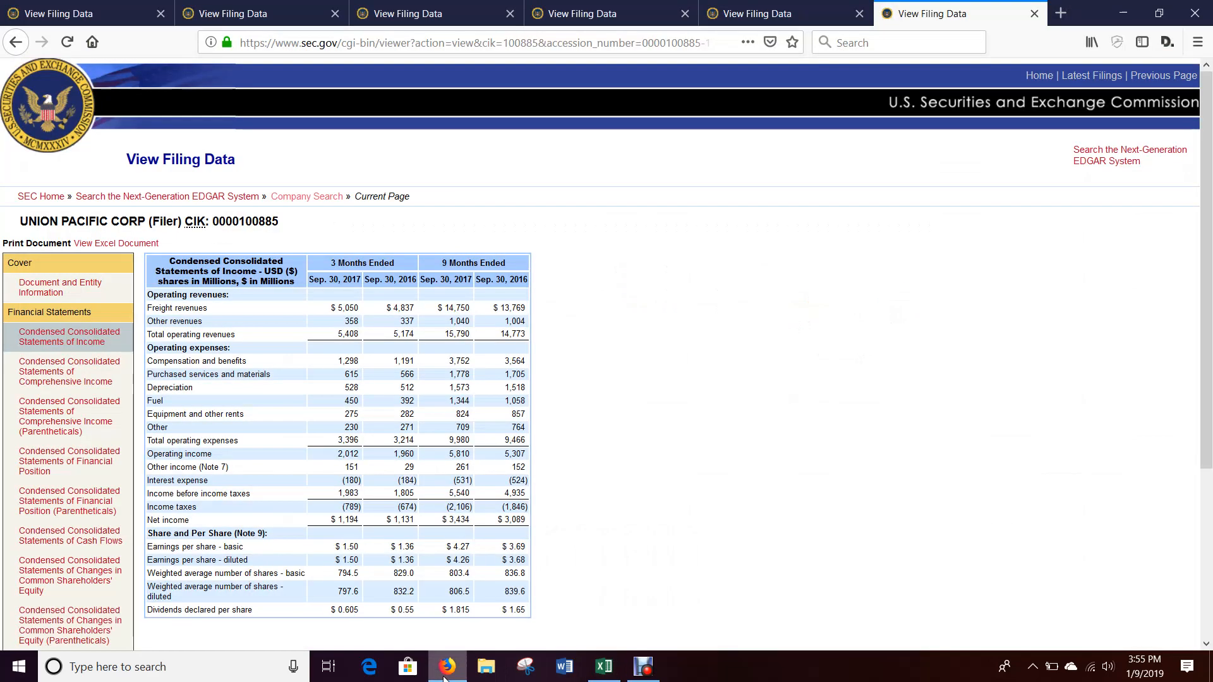
pyautogui.click(243, 14)
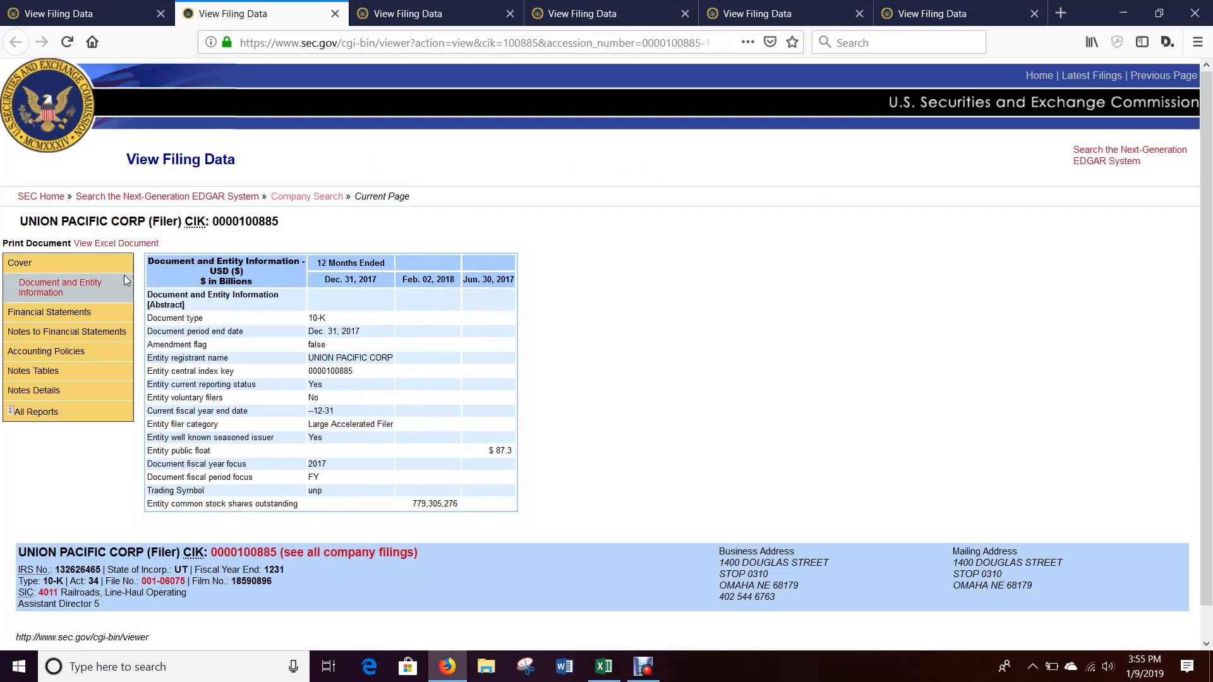
pyautogui.click(76, 314)
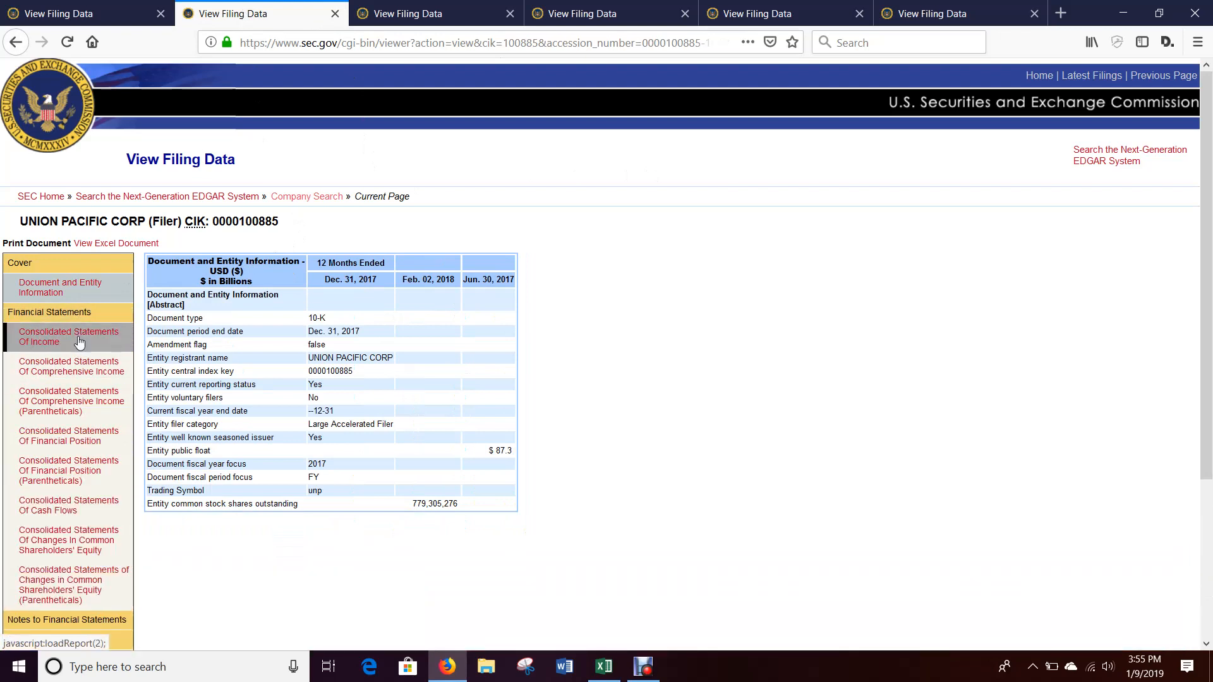
pyautogui.click(79, 342)
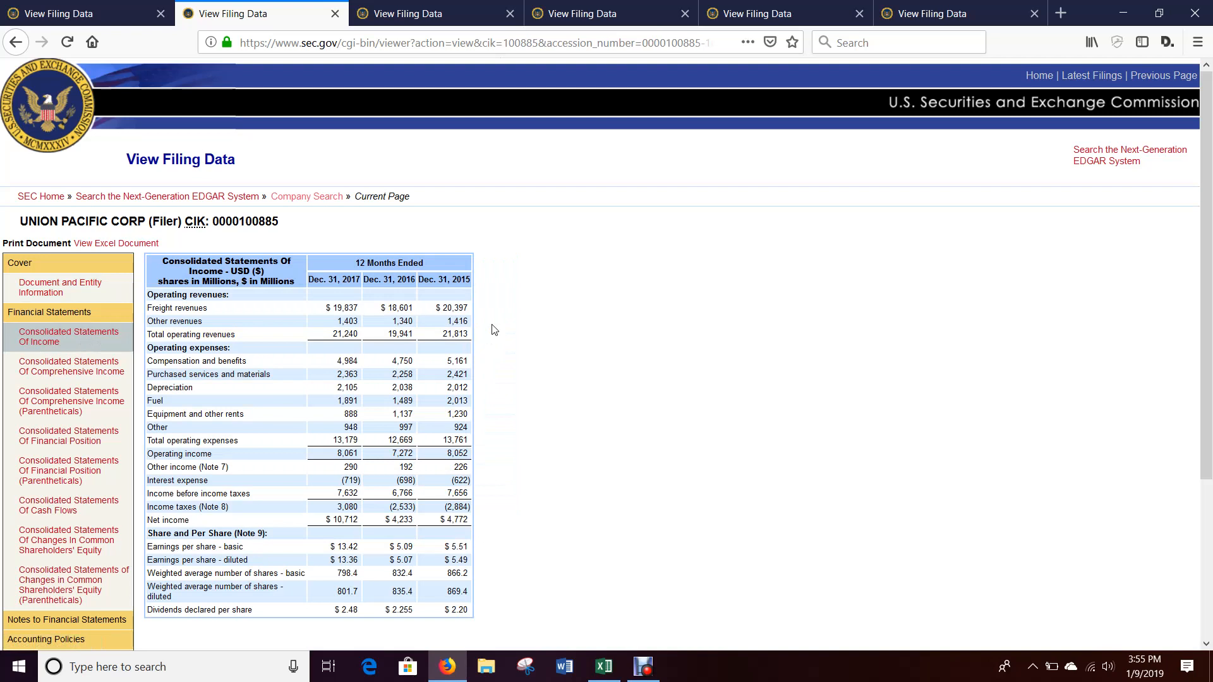
pyautogui.moveTo(332, 440); pyautogui.dragTo(363, 442)
pyautogui.moveTo(338, 389); pyautogui.dragTo(360, 398)
# - Switch to Excel and enter =(13179-2105-sum(E11:M11))/3 as October's purchases in cell N11, rechecking the depreciation figure in Firefox
pyautogui.moveTo(606, 677)
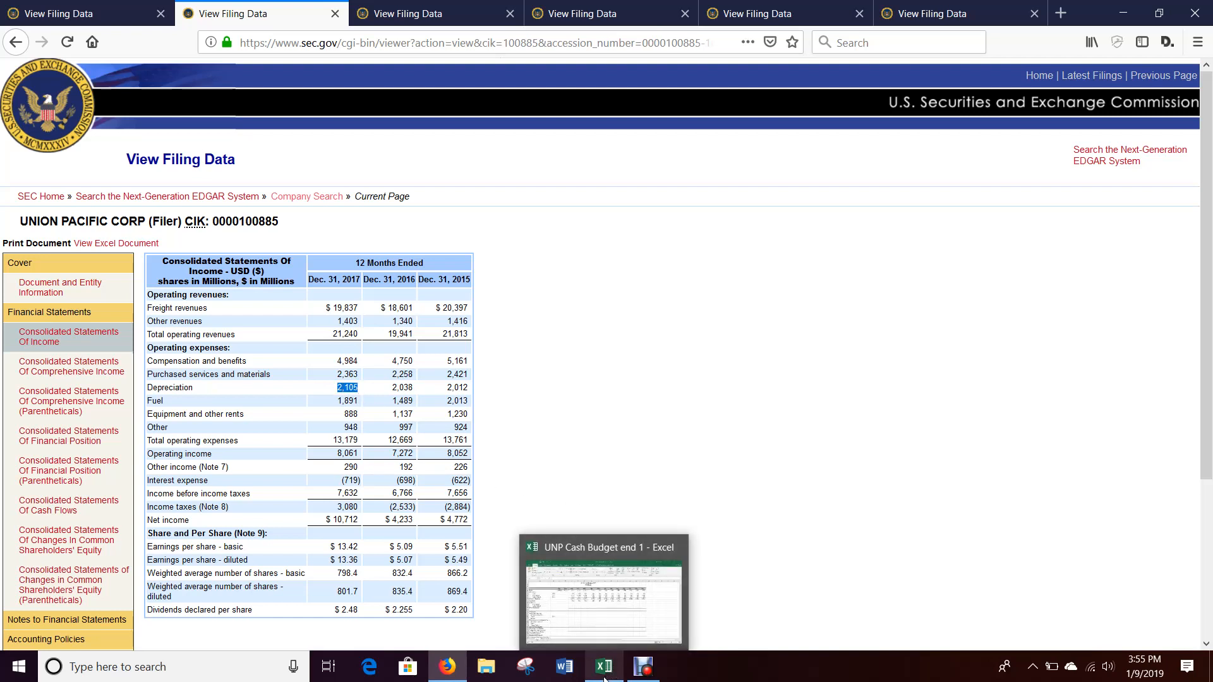
pyautogui.click(605, 679)
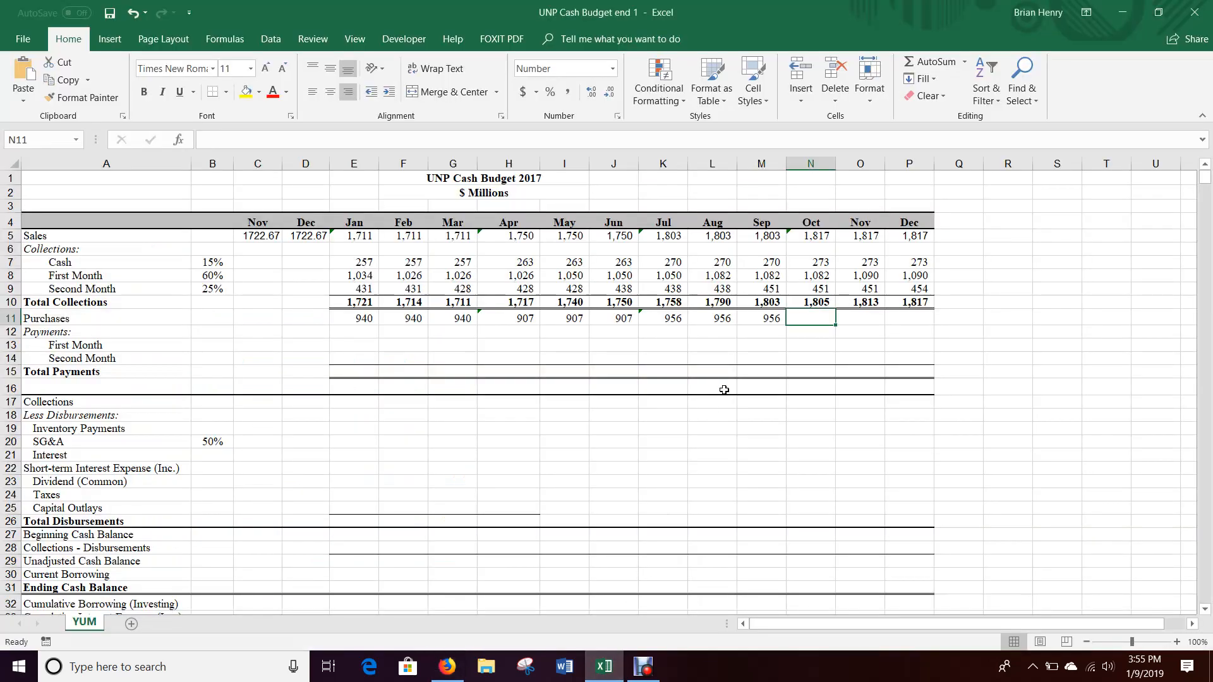
pyautogui.write('=(13179')
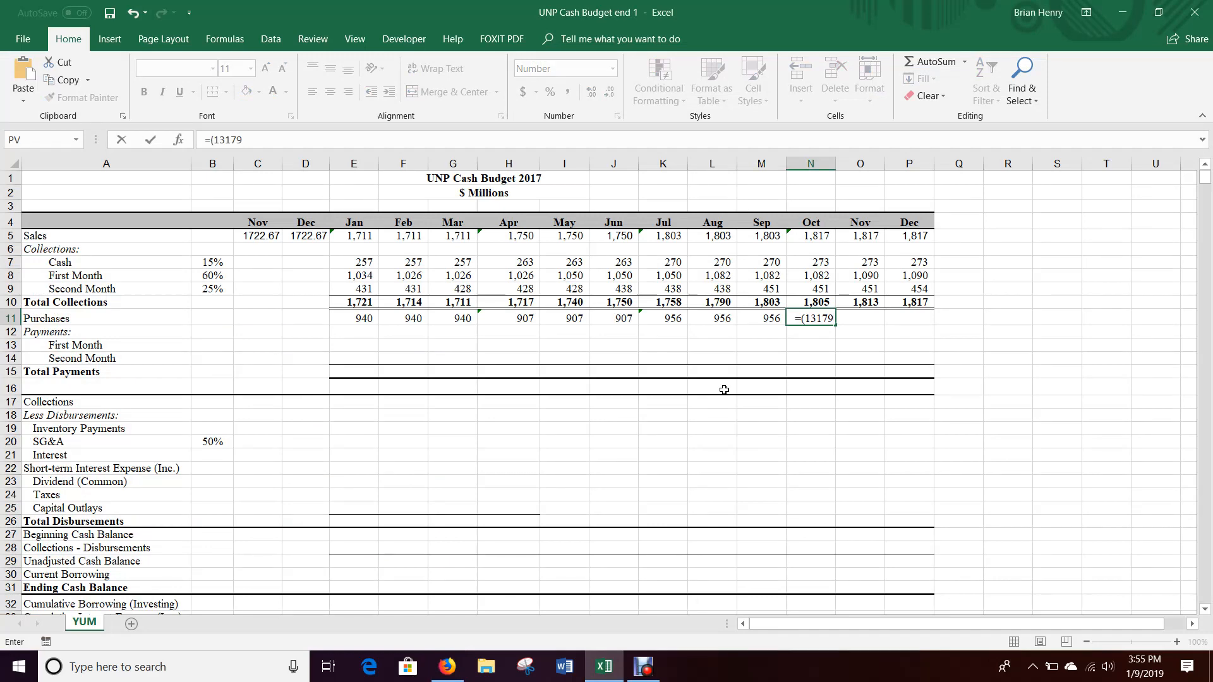
pyautogui.write('-21')
pyautogui.click(448, 669)
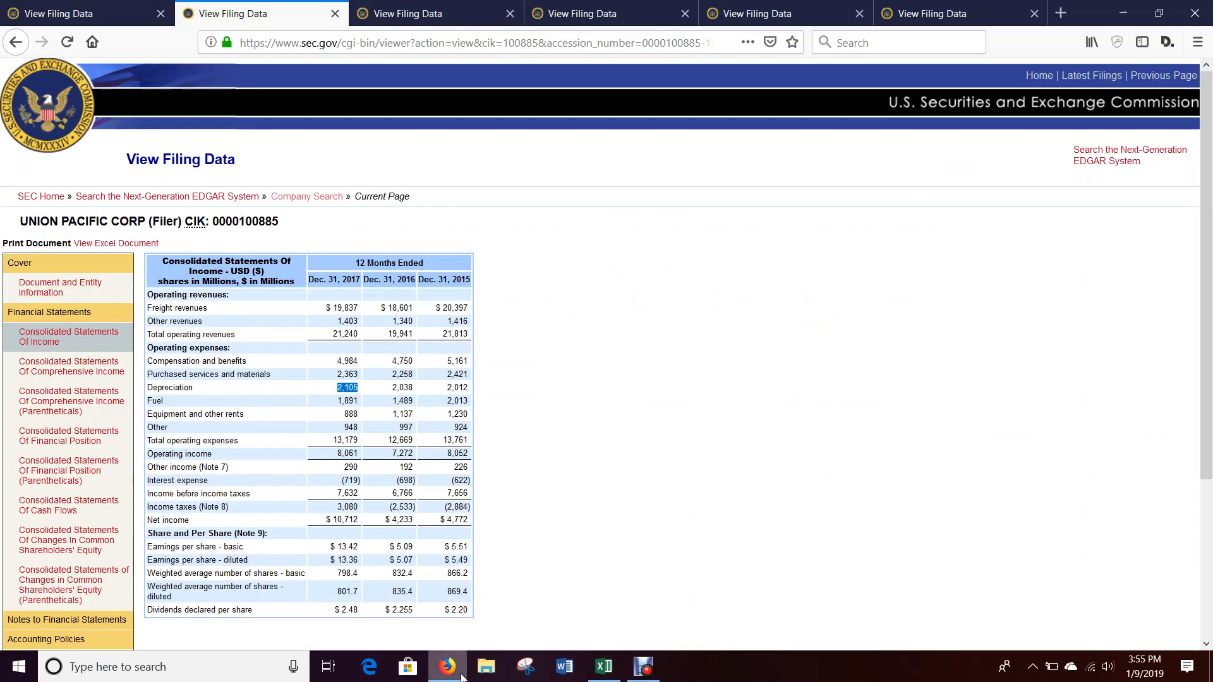
pyautogui.click(462, 674)
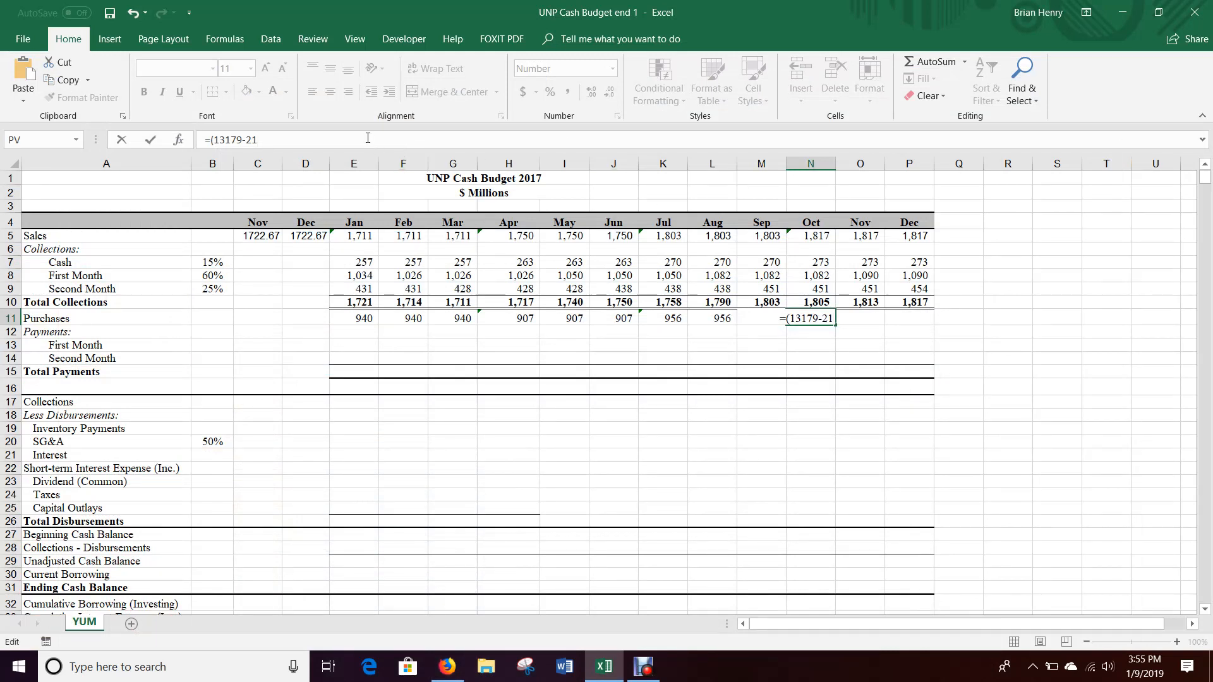
pyautogui.write('05-sum(')
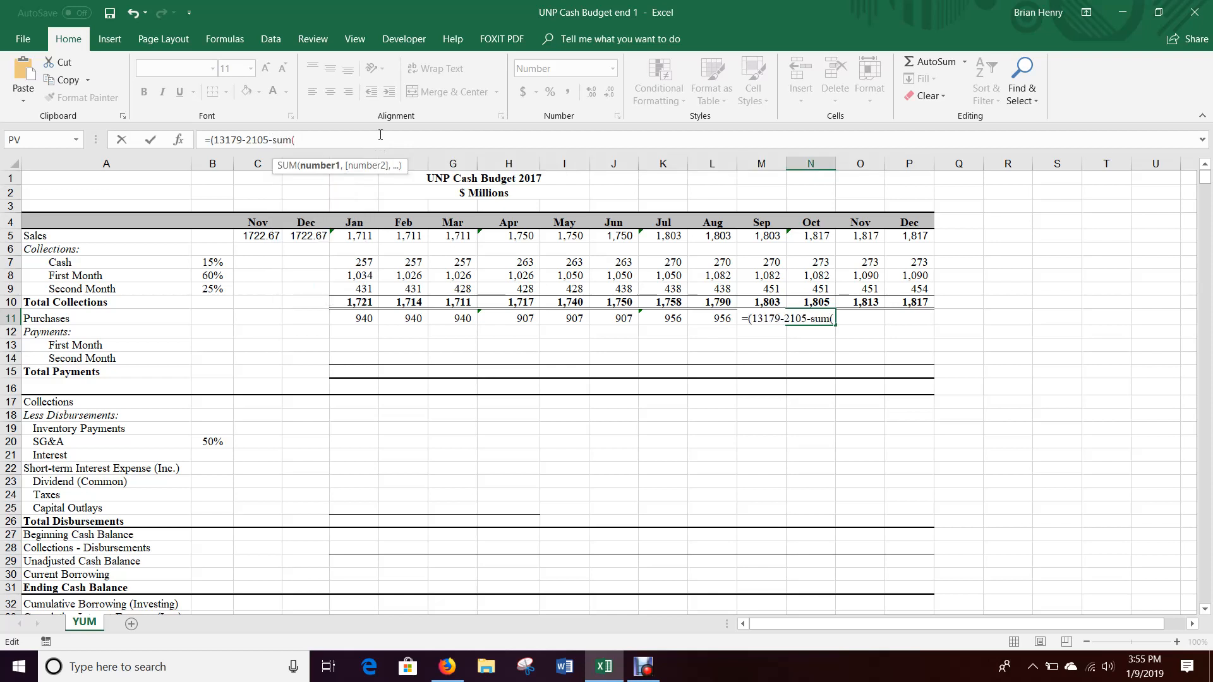
pyautogui.click(360, 319)
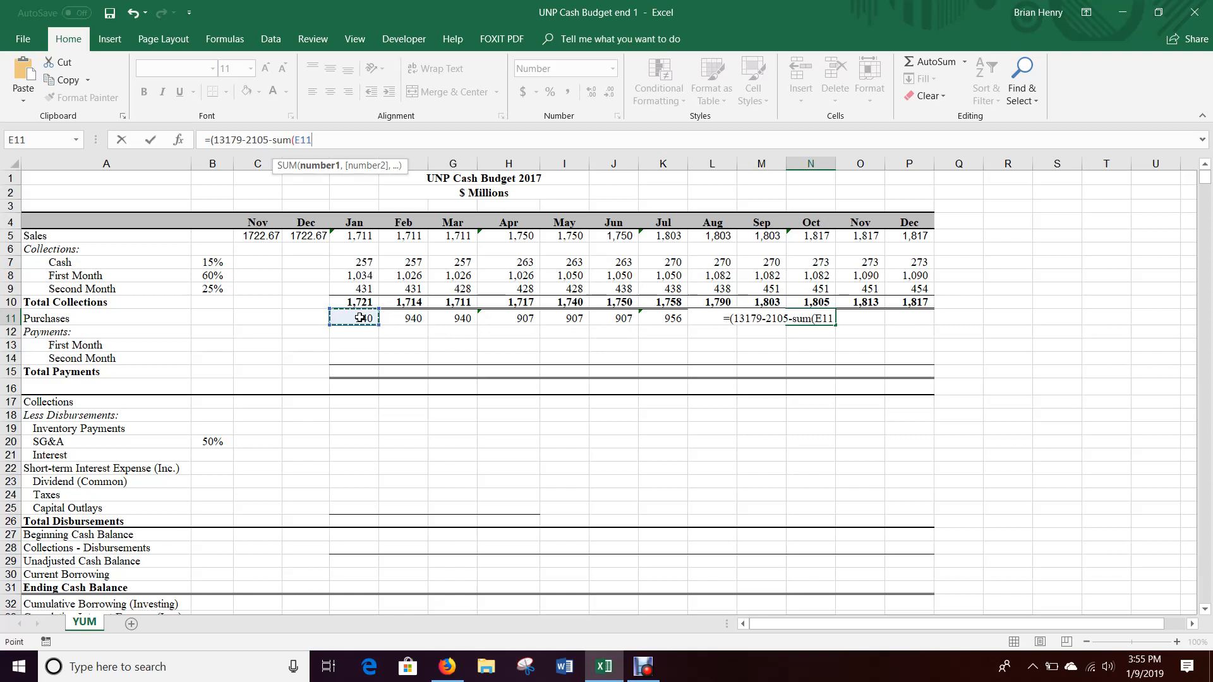
pyautogui.hotkey('shift', 'Right')
pyautogui.hotkey('shift', 'Right')
pyautogui.hotkey('shift', 'Right')
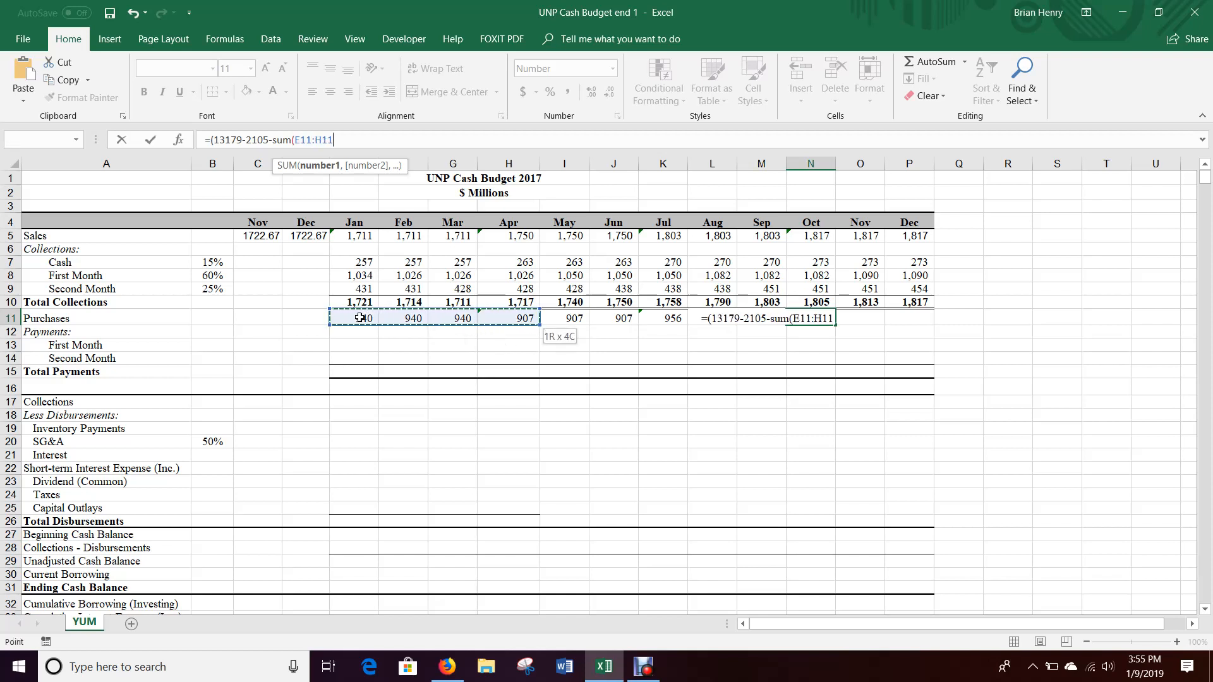
pyautogui.hotkey('shift', 'Right')
pyautogui.hotkey('shift', 'Right')
pyautogui.hotkey('shift', 'Right')
pyautogui.hotkey('shift', 'Right')
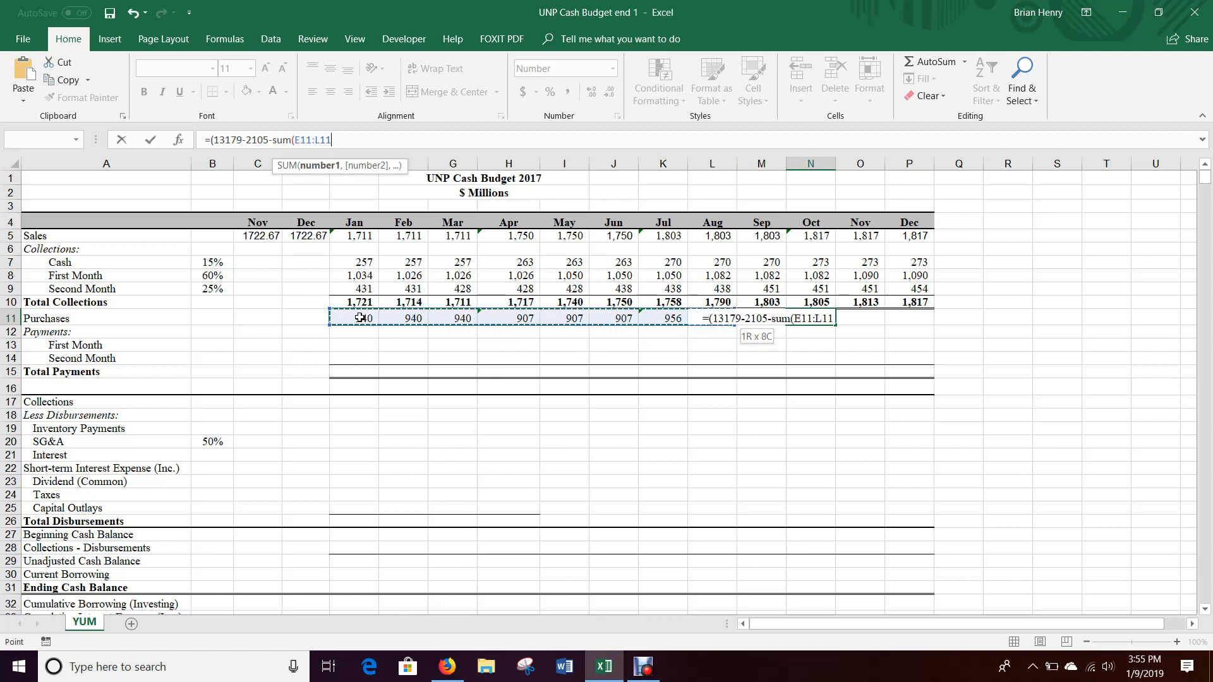
pyautogui.hotkey('shift', 'Right')
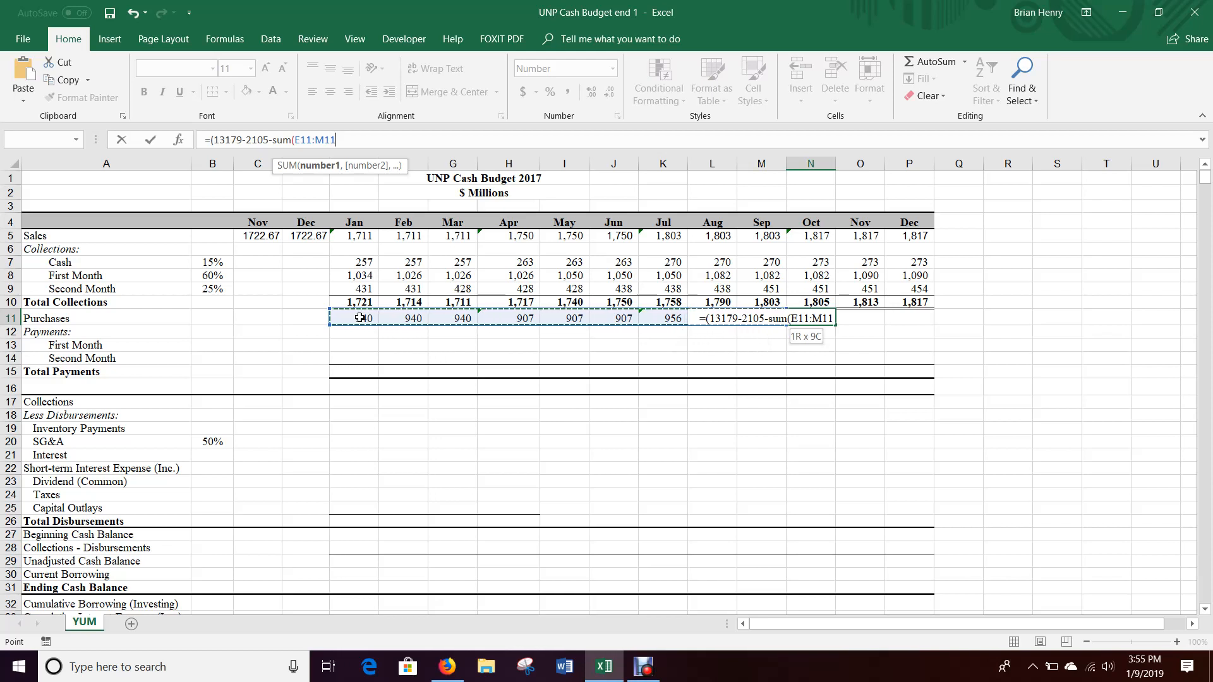
pyautogui.write(')')
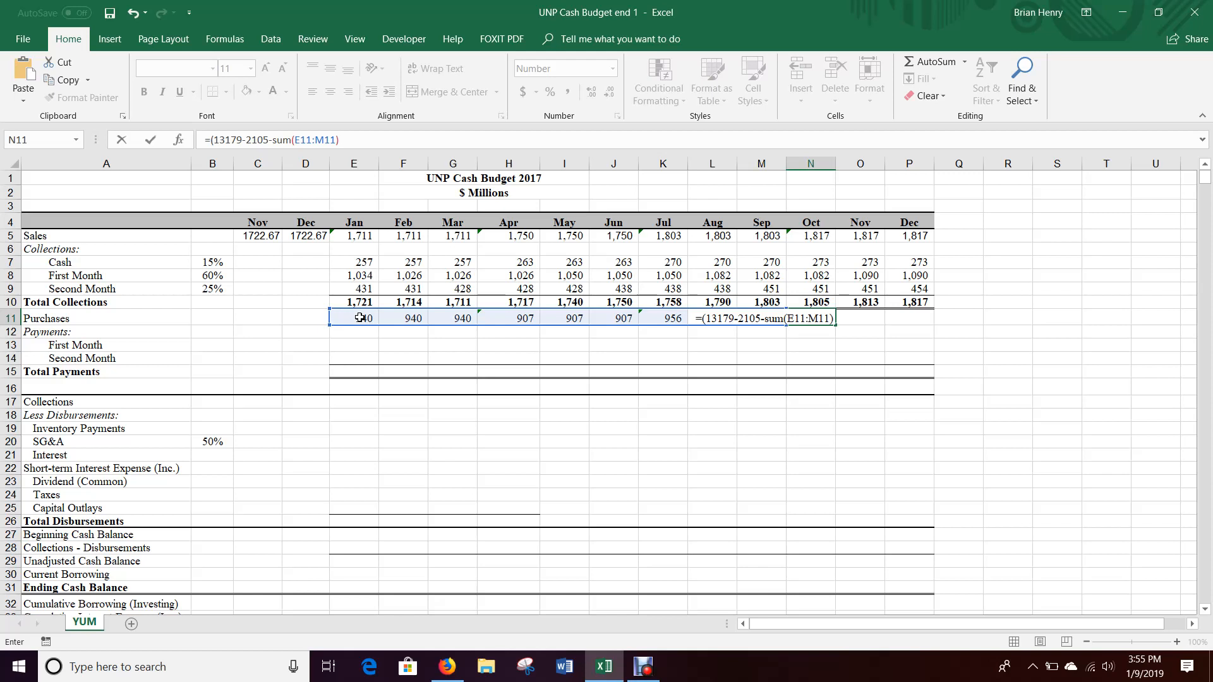
pyautogui.write(')')
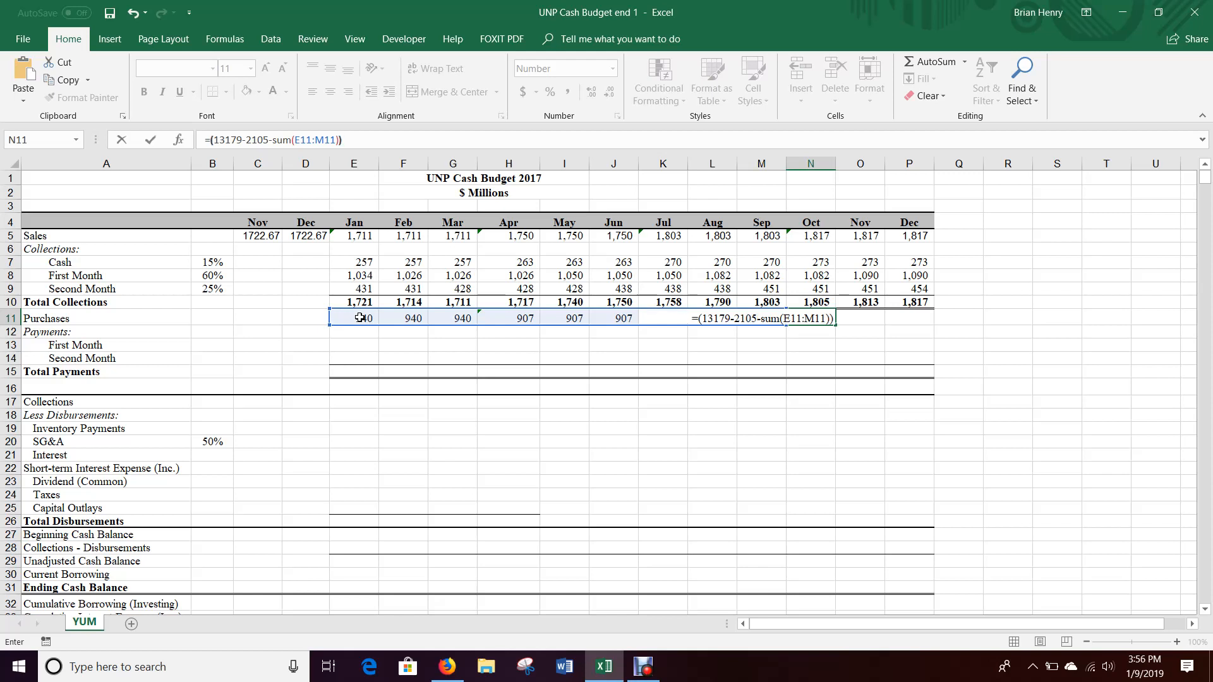
pyautogui.write('/3')
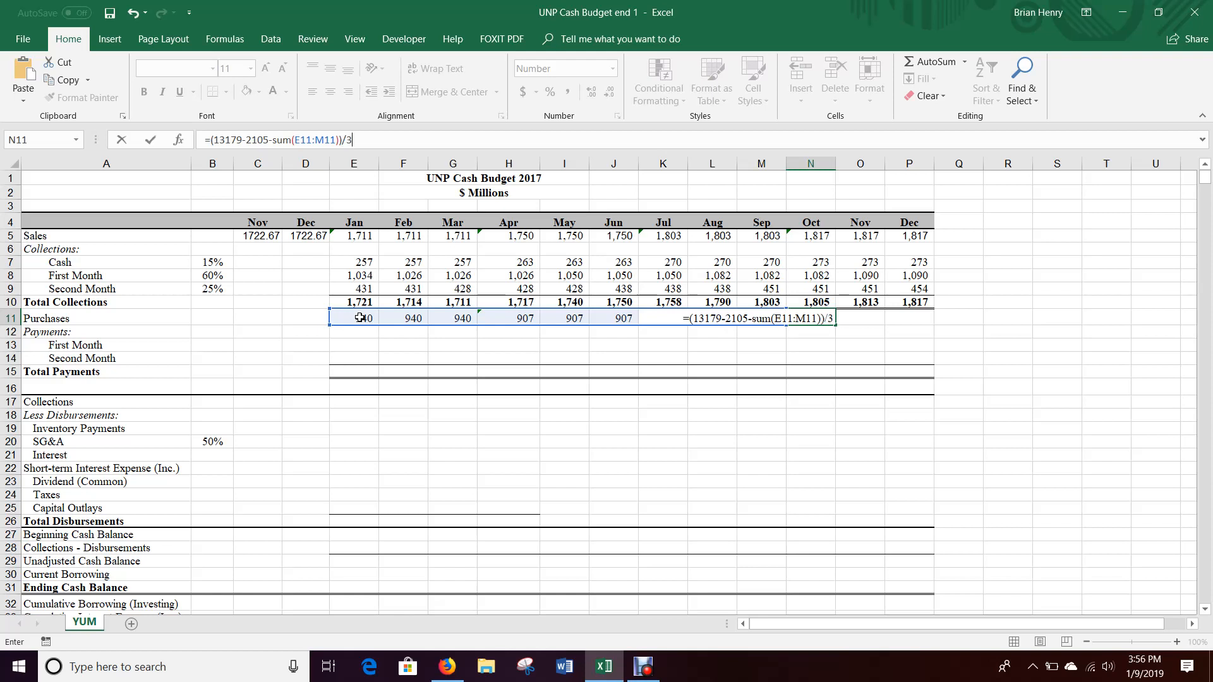
pyautogui.press('Tab')
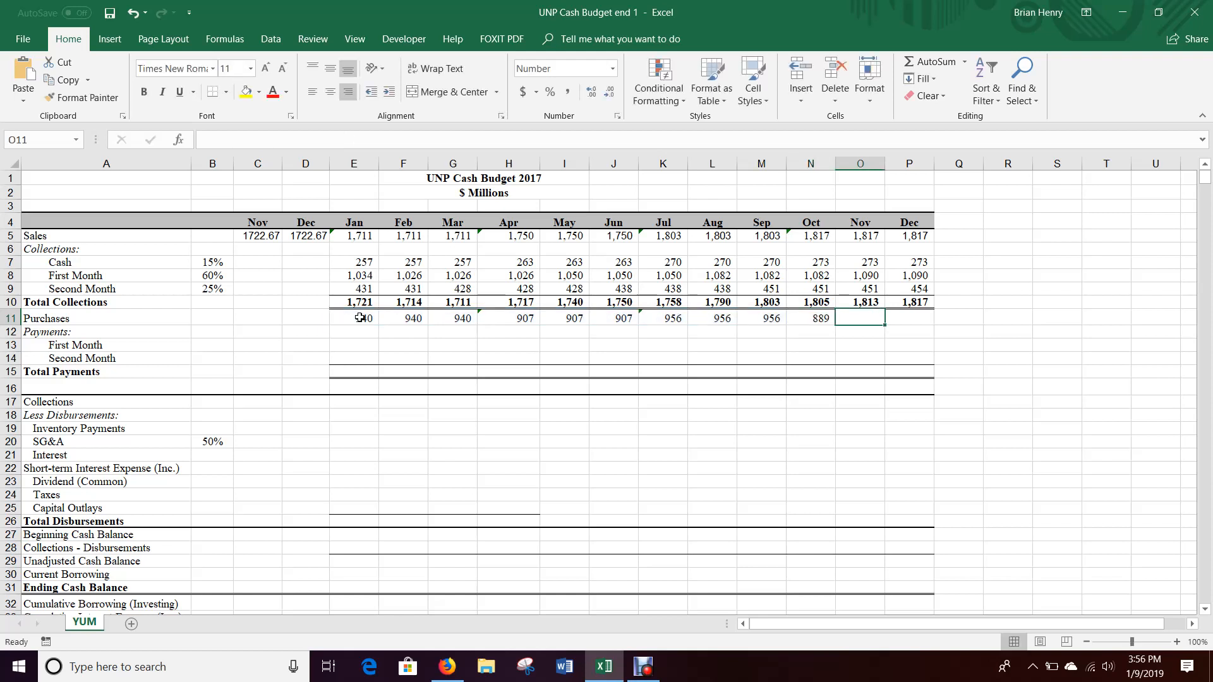
# - Set the November and December purchases in O11 and P11 equal to the preceding month's cell
pyautogui.hotkey('ctrl', 'r')
pyautogui.press('Tab')
pyautogui.write('=')
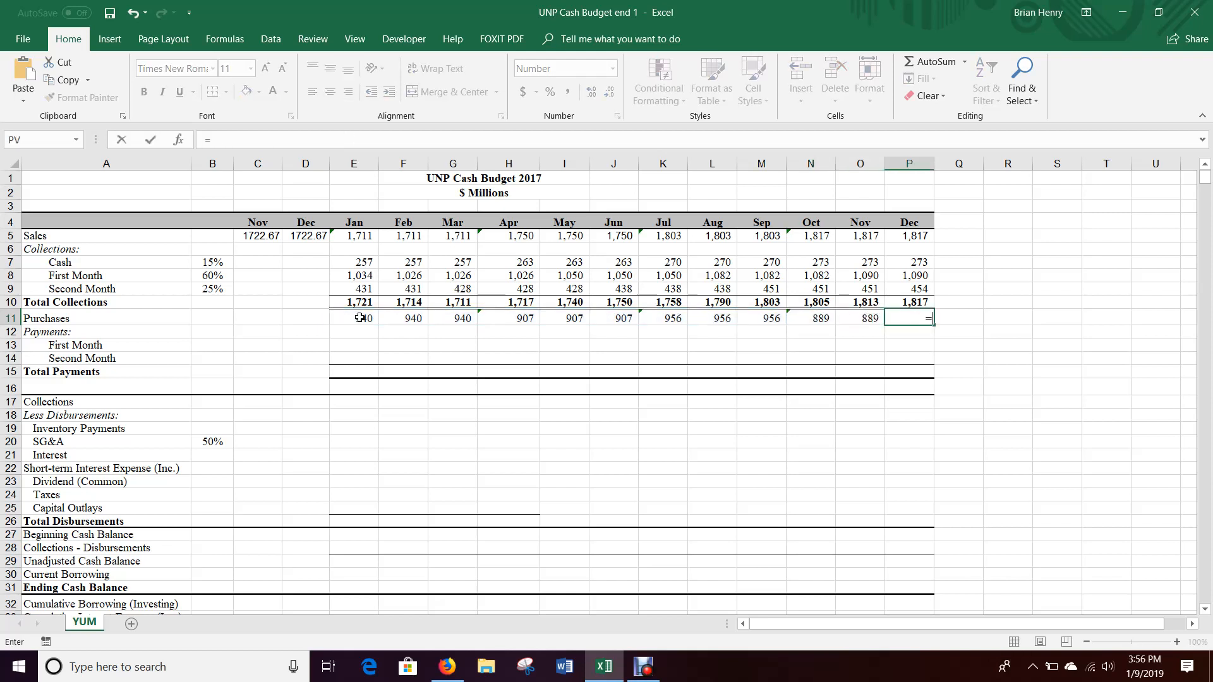
pyautogui.press('Left')
pyautogui.press('Return')
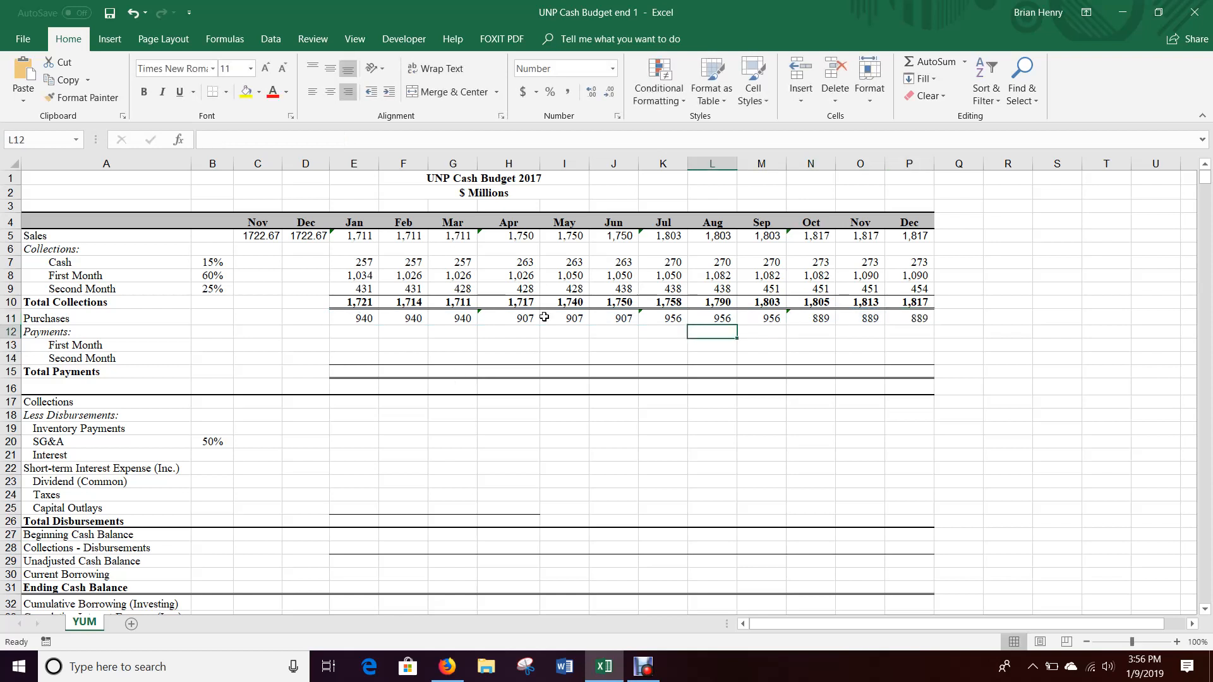
# - Examine October's sales formula in N5 and the sum of the January to December purchases in E11:P11
pyautogui.click(819, 231)
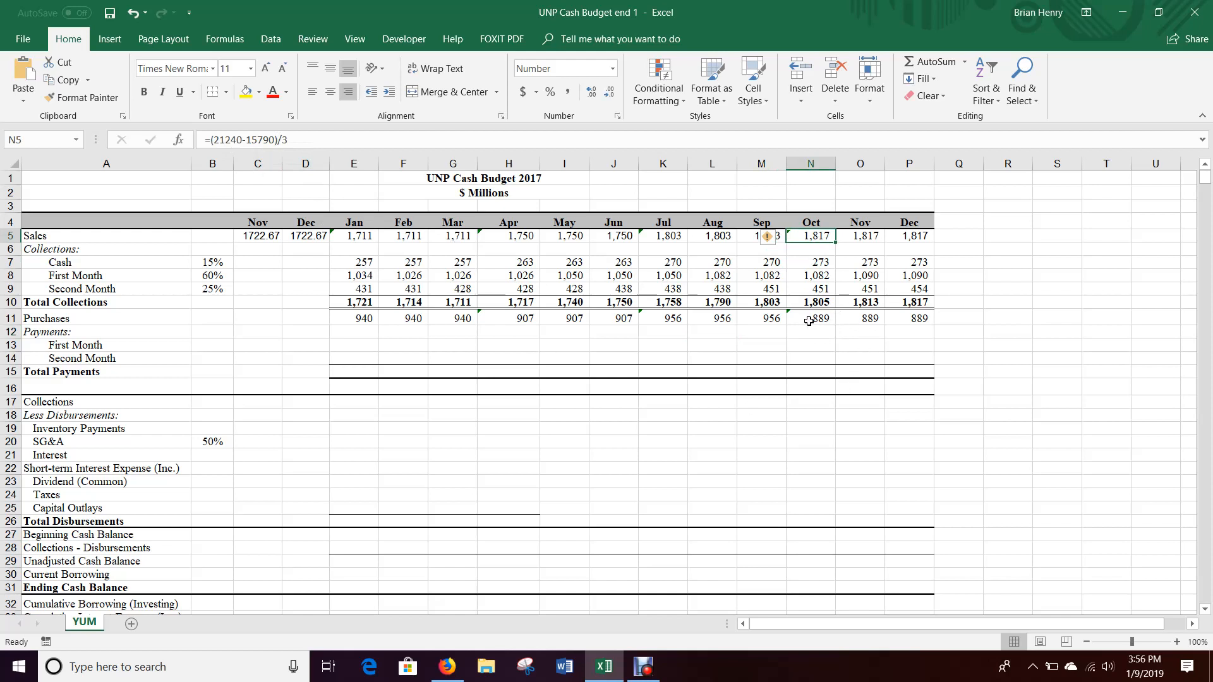
pyautogui.click(889, 318)
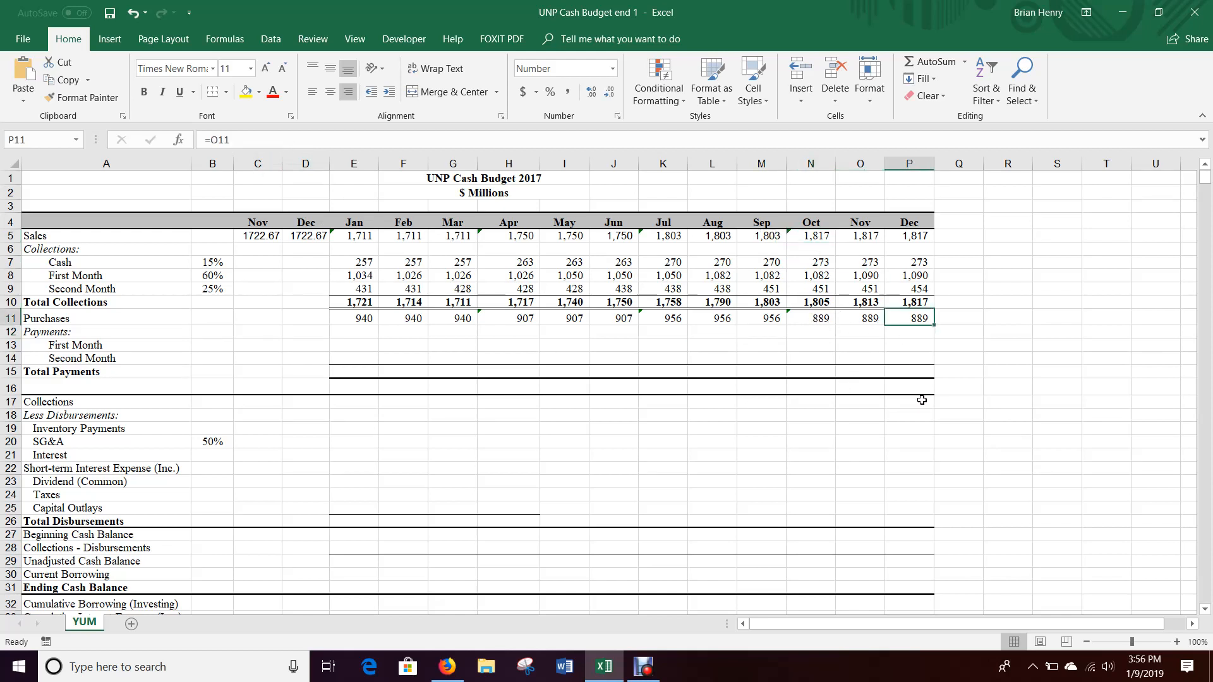
pyautogui.hotkey('shift', 'Left')
pyautogui.hotkey('shift', 'Left')
pyautogui.hotkey('shift', 'Left')
pyautogui.hotkey('shift', 'Left')
pyautogui.hotkey('shift', 'Left')
pyautogui.hotkey('shift', 'Left')
pyautogui.hotkey('shift', 'Left')
pyautogui.hotkey('shift', 'Left')
pyautogui.hotkey('shift', 'Left')
pyautogui.hotkey('shift', 'Left')
pyautogui.hotkey('shift', 'Left')
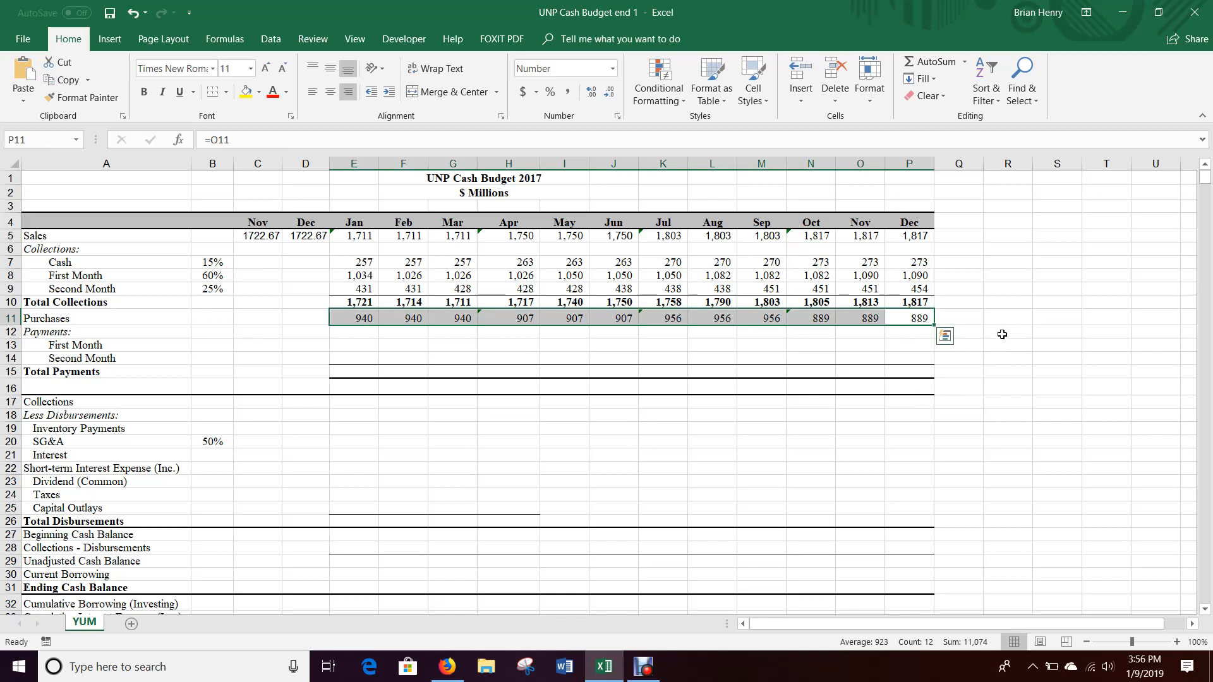
# - Recheck the 10-K's operating expenses and depreciation in Firefox, and enter =13179-2105 in Excel cell R9 as a check figure
pyautogui.click(621, 676)
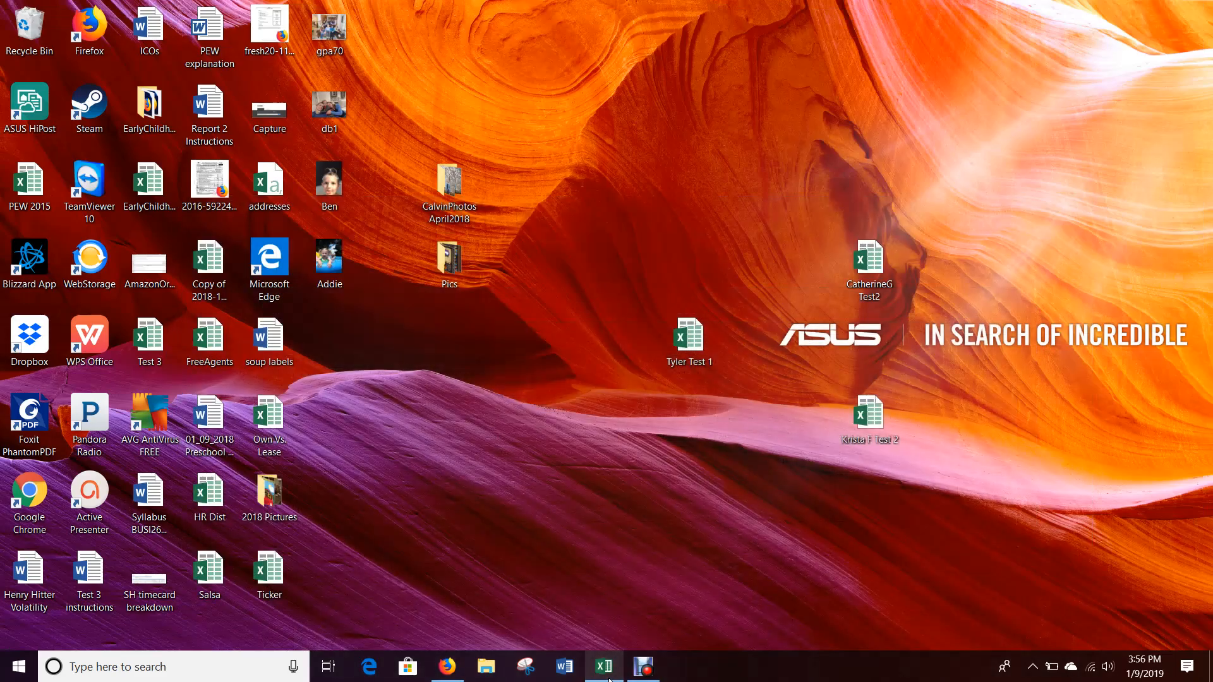
pyautogui.click(621, 676)
pyautogui.click(447, 666)
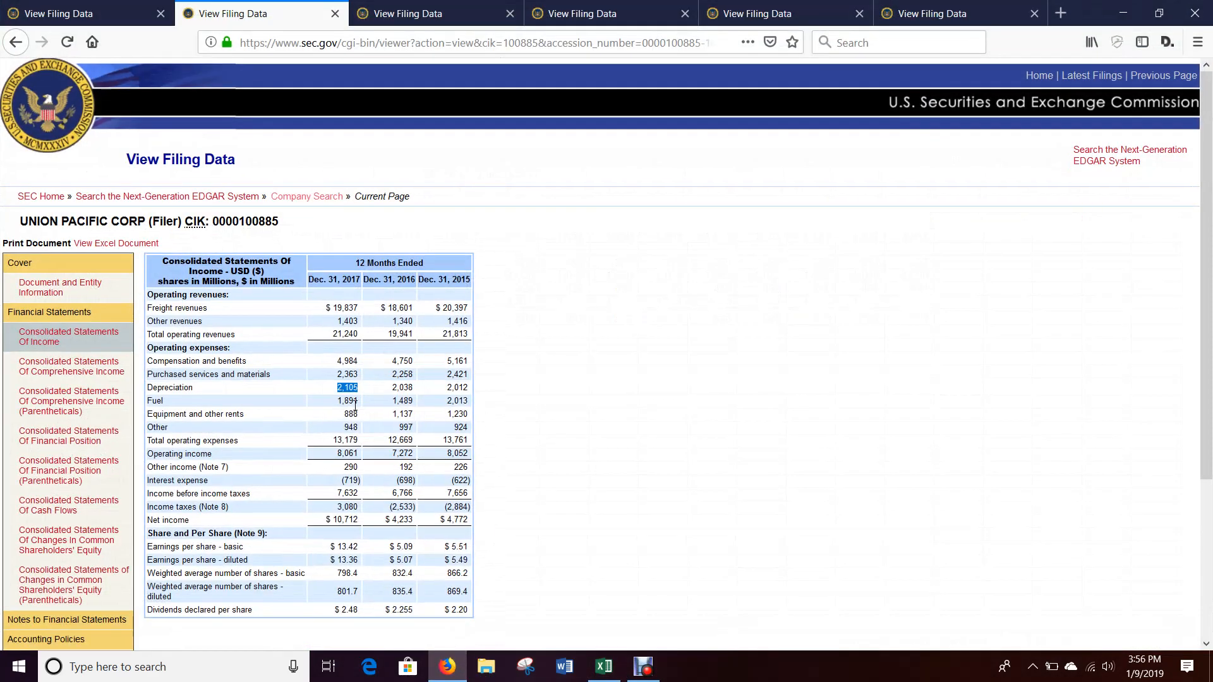
pyautogui.click(612, 675)
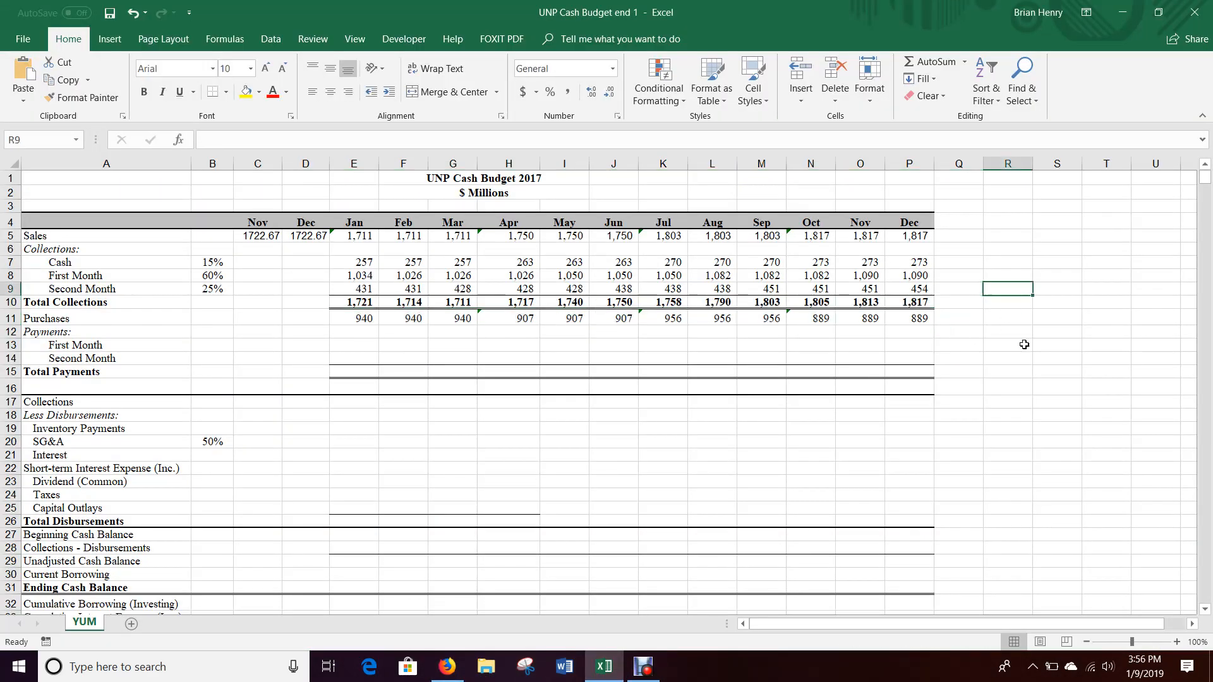
pyautogui.write('=131')
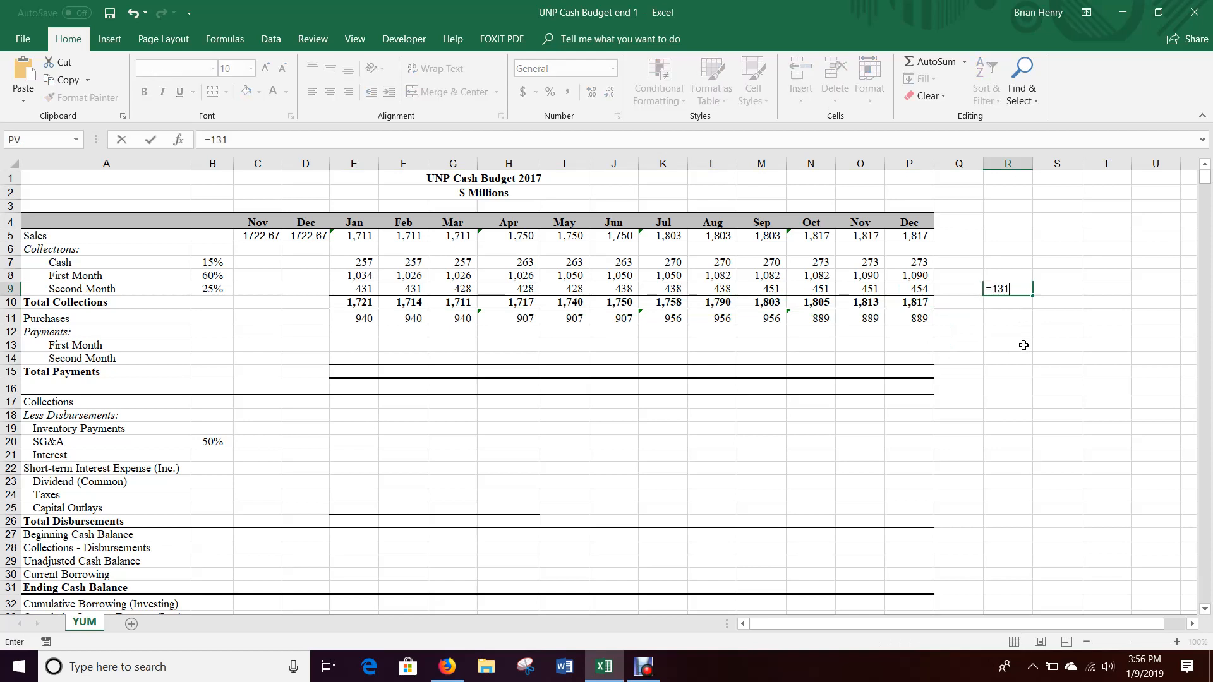
pyautogui.write('79-2105')
pyautogui.press('Return')
# - Compare the sum of the purchases in E11:P11 with the check figure, and clear cell R9
pyautogui.click(919, 318)
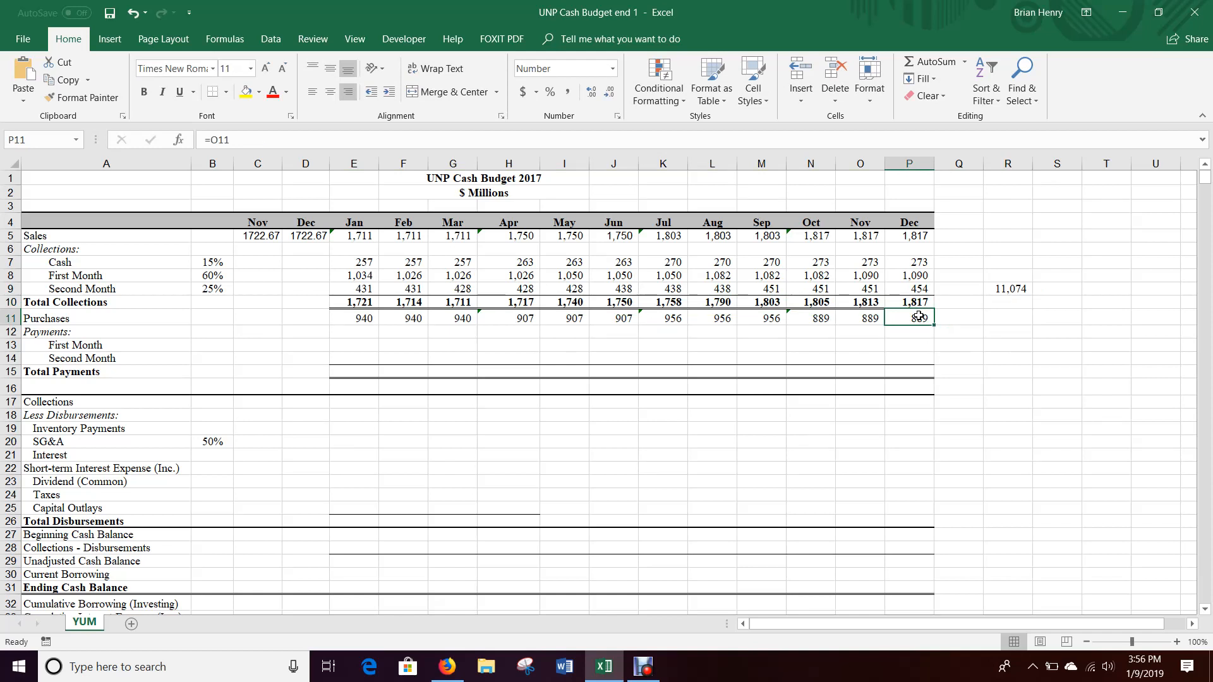
pyautogui.hotkey('ctrl', 'shift', 'Left')
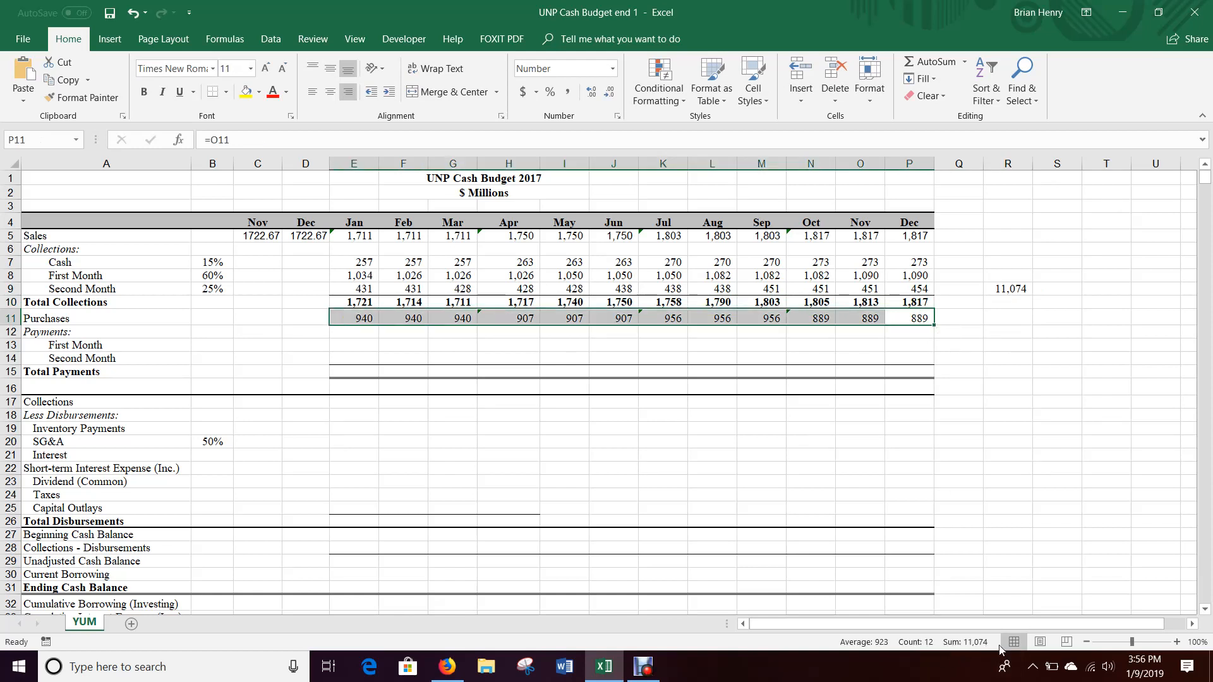
pyautogui.moveTo(1019, 302); pyautogui.dragTo(1050, 357)
pyautogui.click(1012, 290)
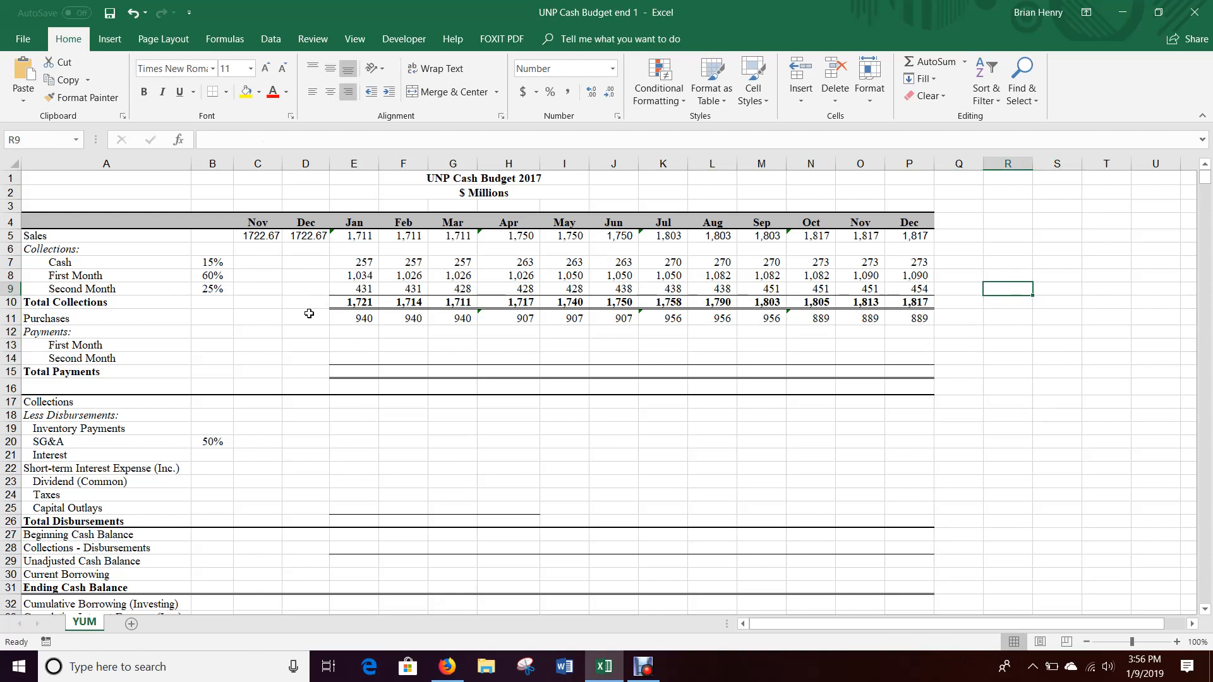
# - Switch to Firefox and open the Consolidated Statements of Income in Union Pacific's fiscal 2016 10-K
pyautogui.moveTo(306, 317); pyautogui.dragTo(259, 317)
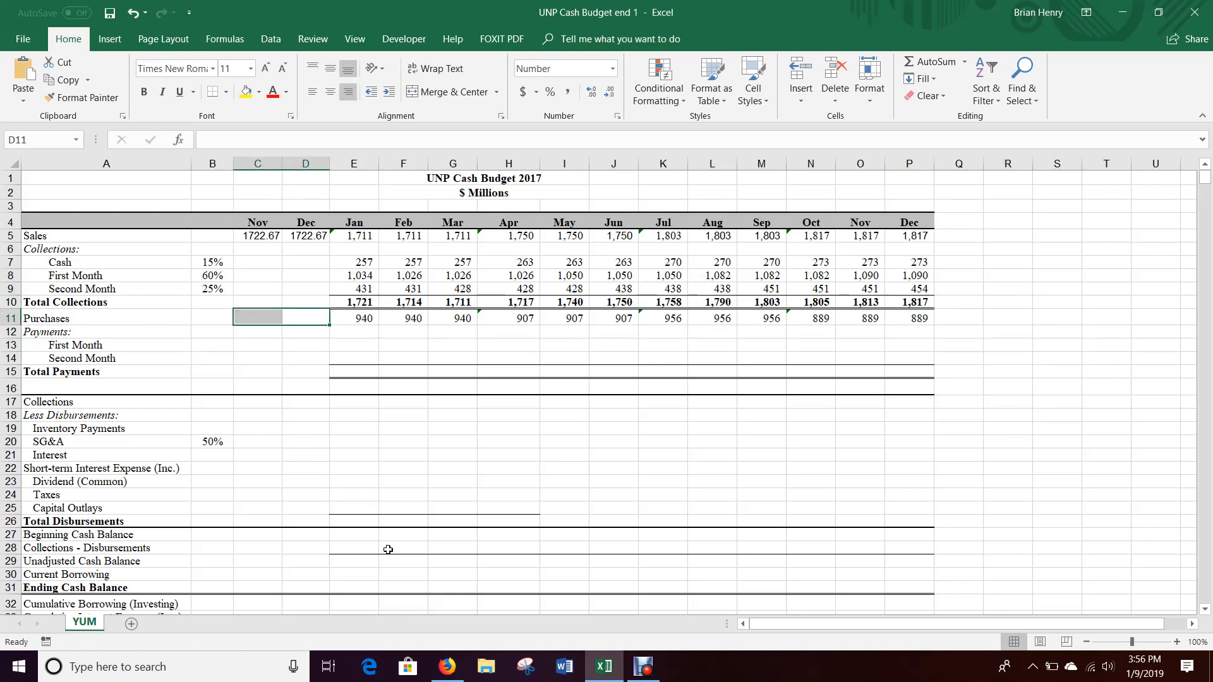
pyautogui.click(447, 666)
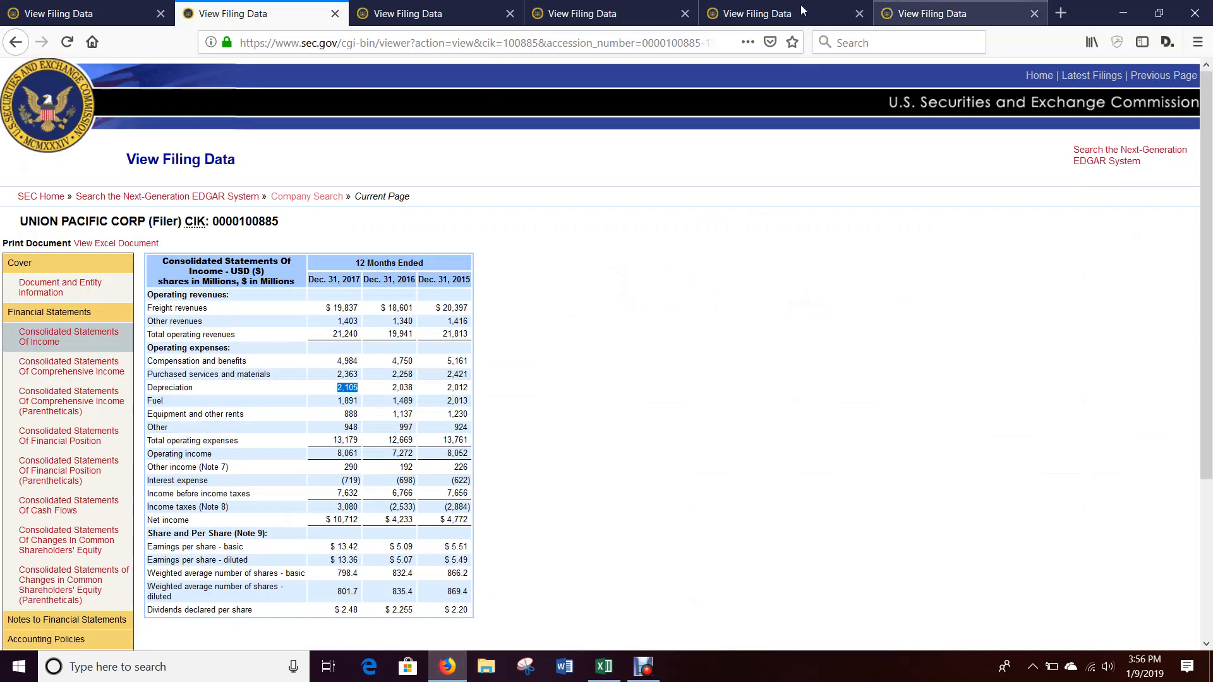
pyautogui.click(119, 9)
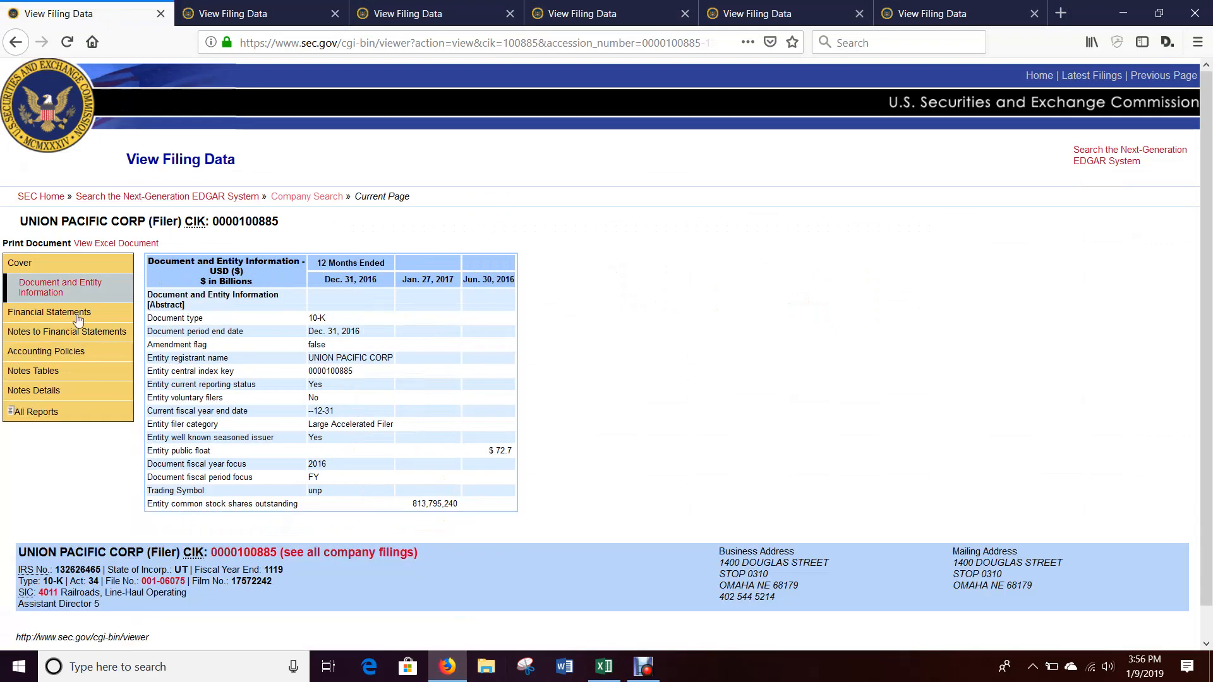
pyautogui.click(69, 312)
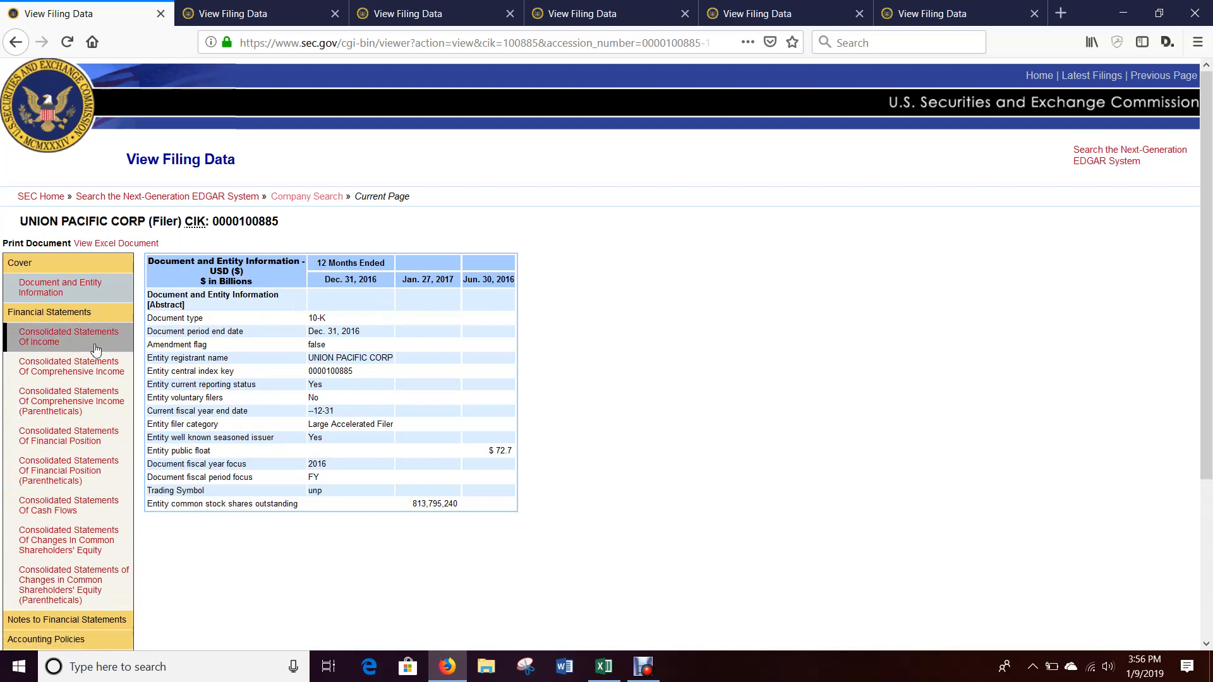
pyautogui.click(68, 343)
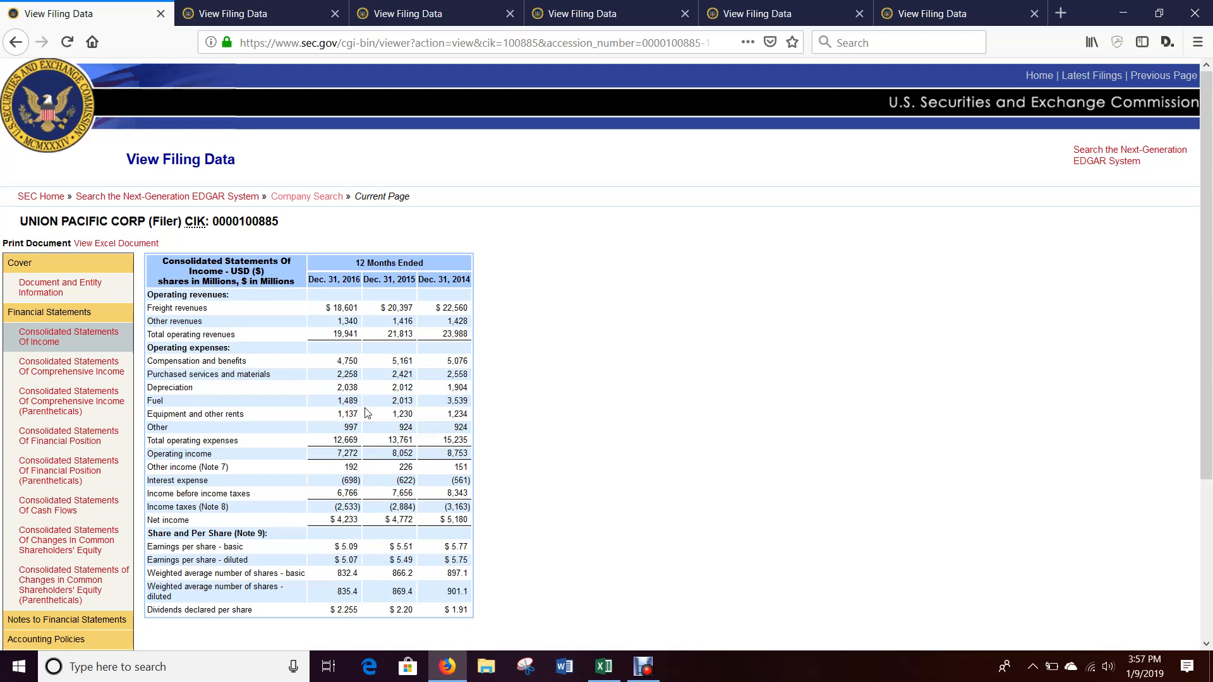
# - In Excel cell C11, begin the prior-year November purchases formula with 2016 operating expenses less depreciation, =(12669-2038-
pyautogui.click(603, 669)
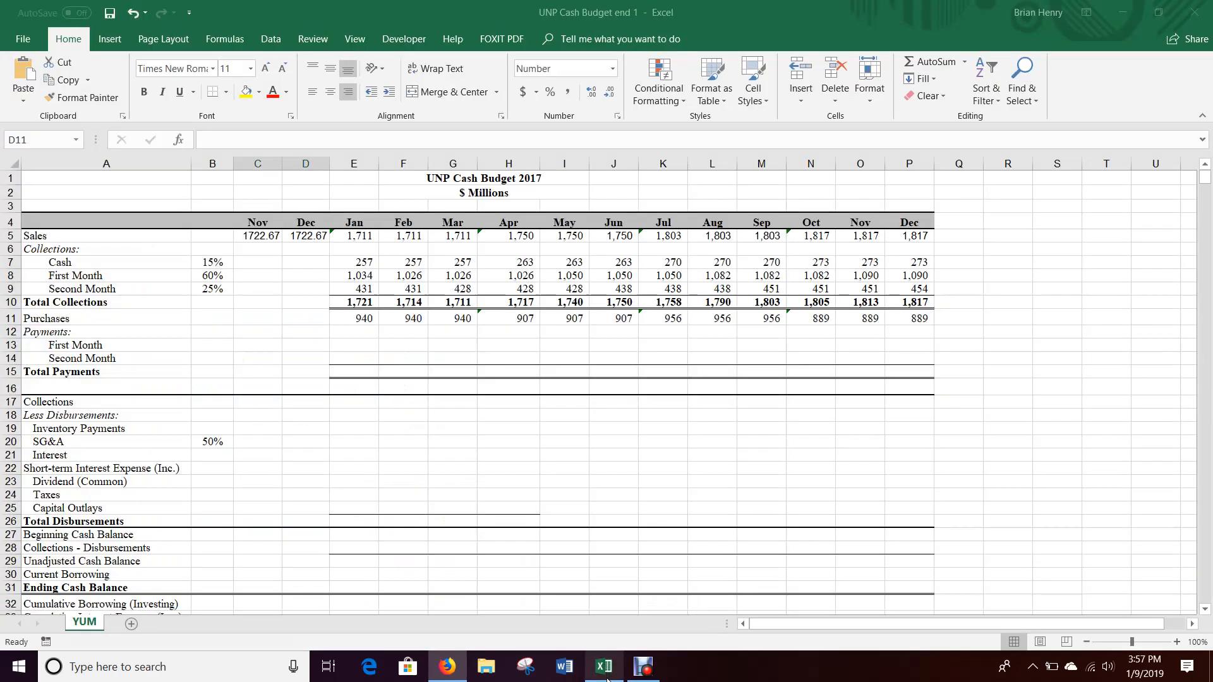
pyautogui.click(269, 317)
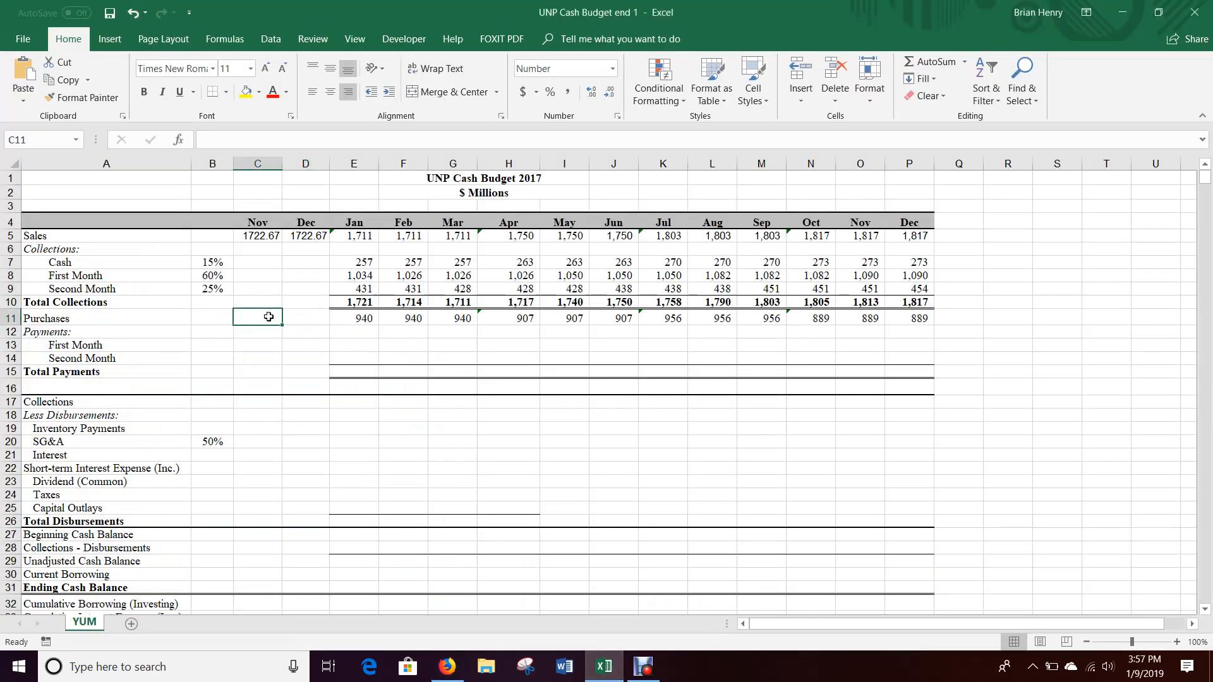
pyautogui.write('=(2')
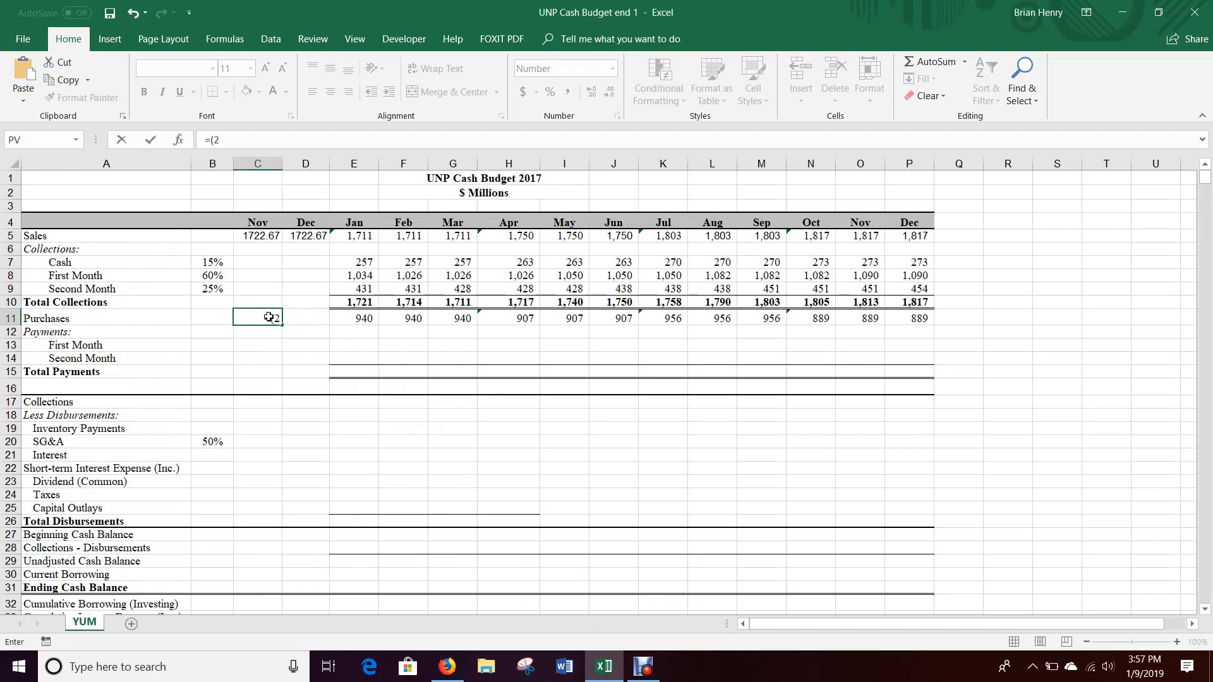
pyautogui.write('6')
pyautogui.hotkey('alt', 'Tab')
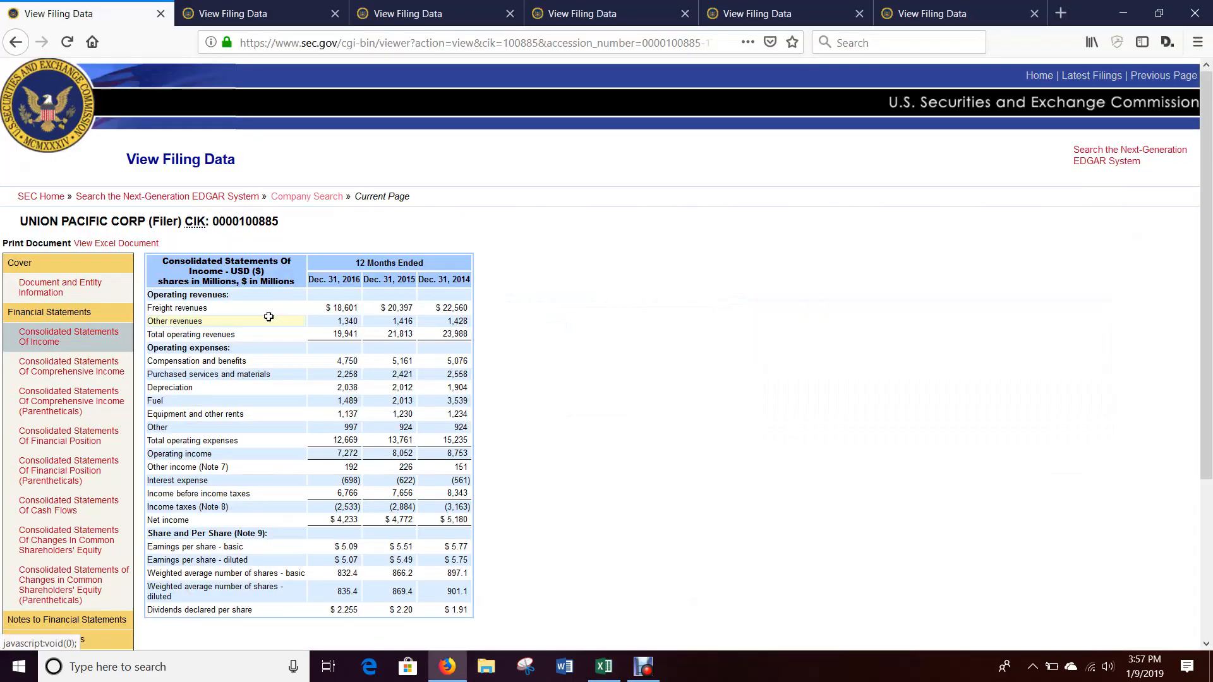
pyautogui.hotkey('alt', 'Tab')
pyautogui.press('BackSpace')
pyautogui.press('BackSpace')
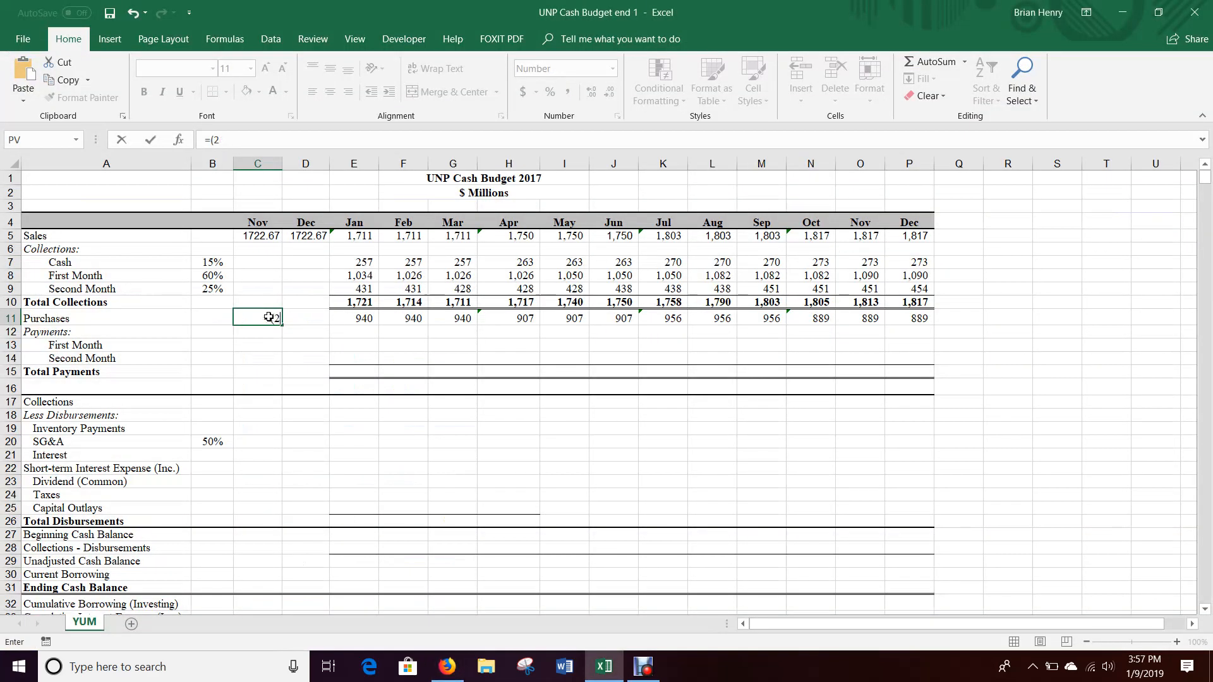
pyautogui.write('1266')
pyautogui.hotkey('alt', 'Tab')
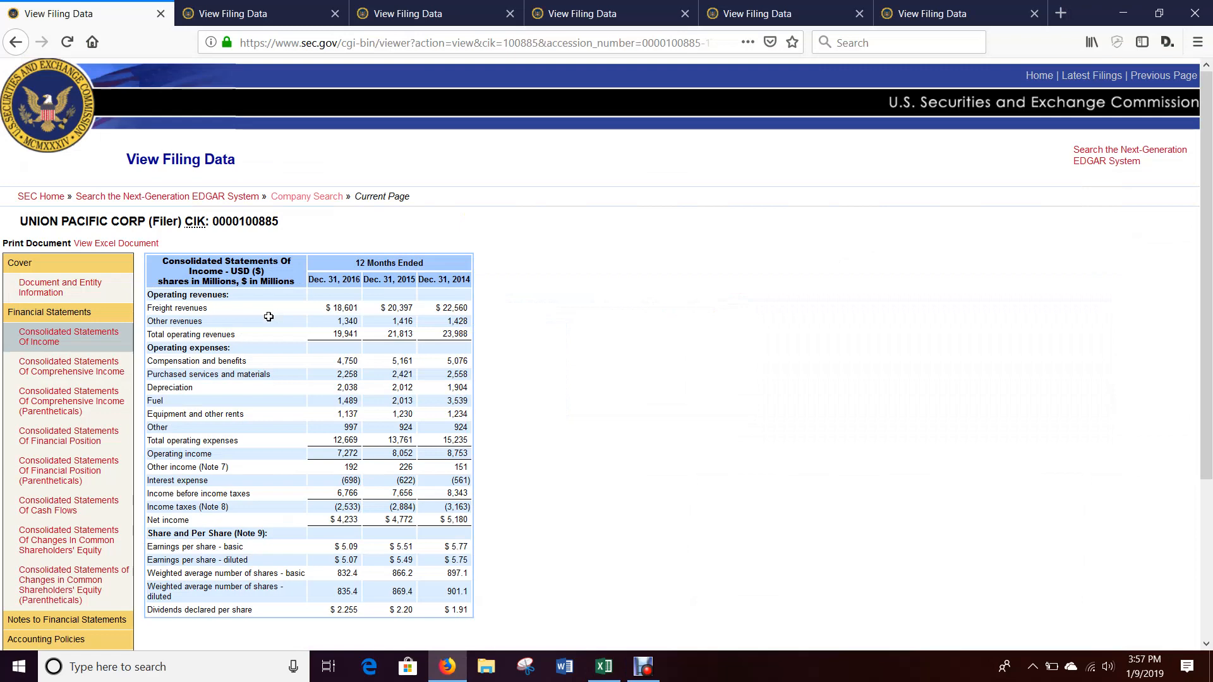
pyautogui.hotkey('alt', 'Tab')
pyautogui.write('9-2038')
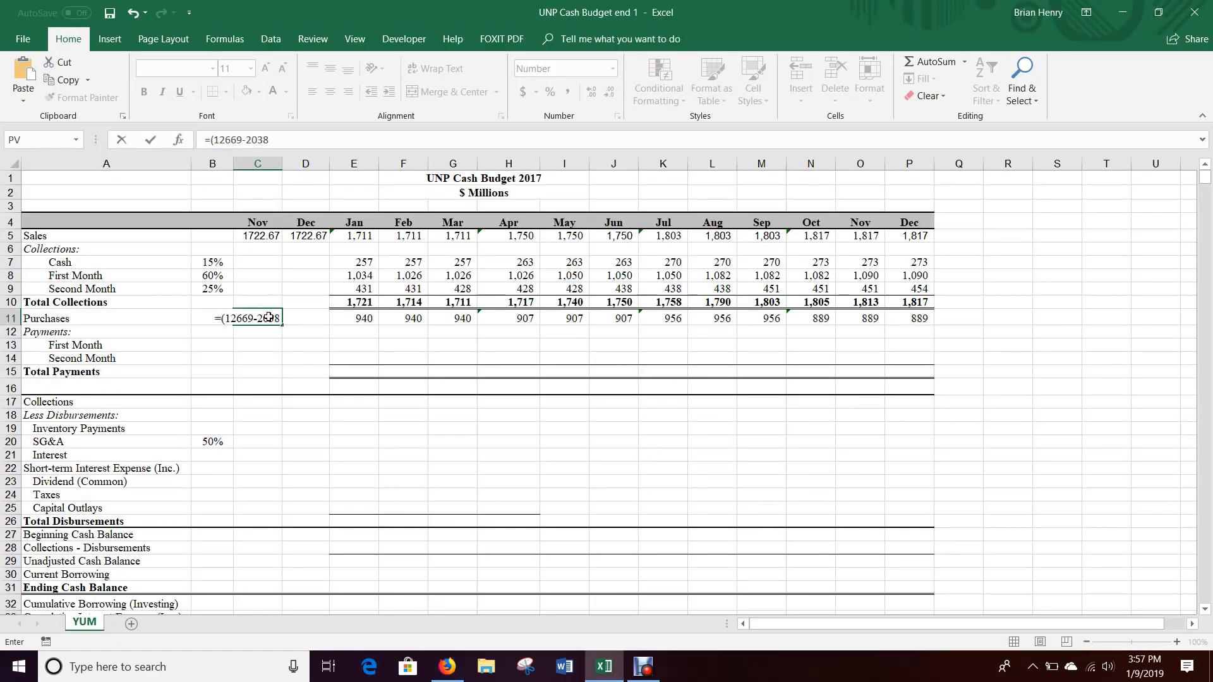
pyautogui.write('-')
# - In Firefox, open the Condensed Consolidated Statements of Income in the 10-Q for September 30, 2016
pyautogui.hotkey('alt', 'Tab')
pyautogui.click(948, 14)
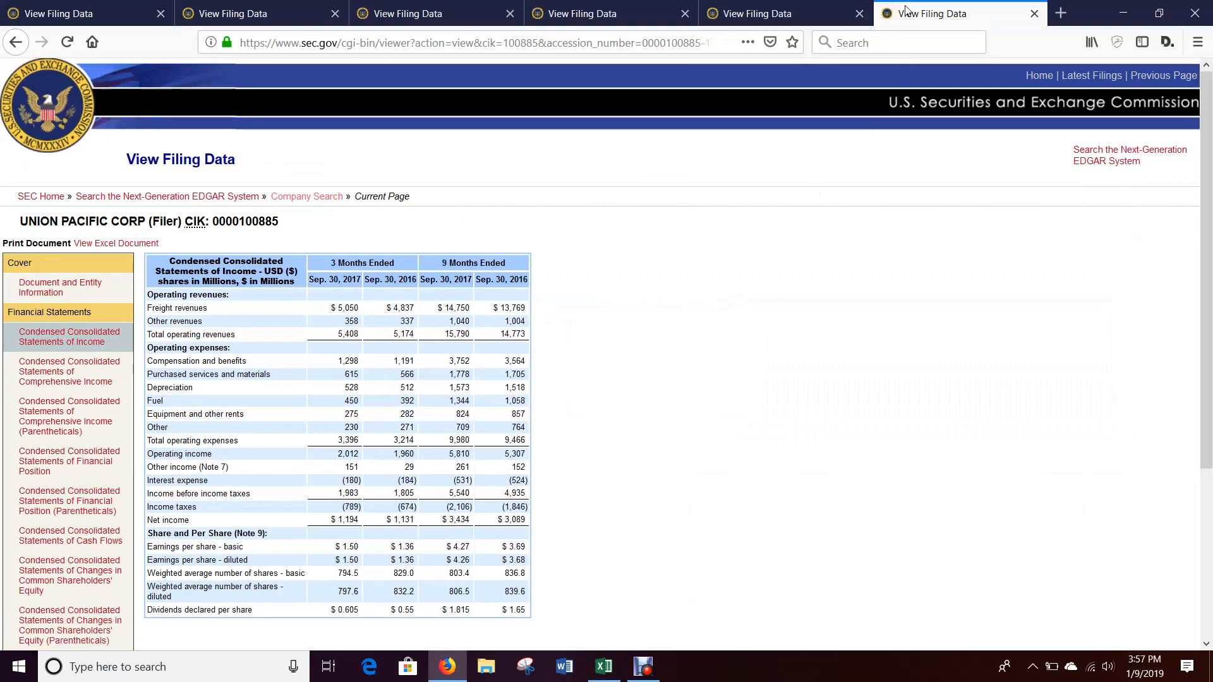
pyautogui.click(245, 15)
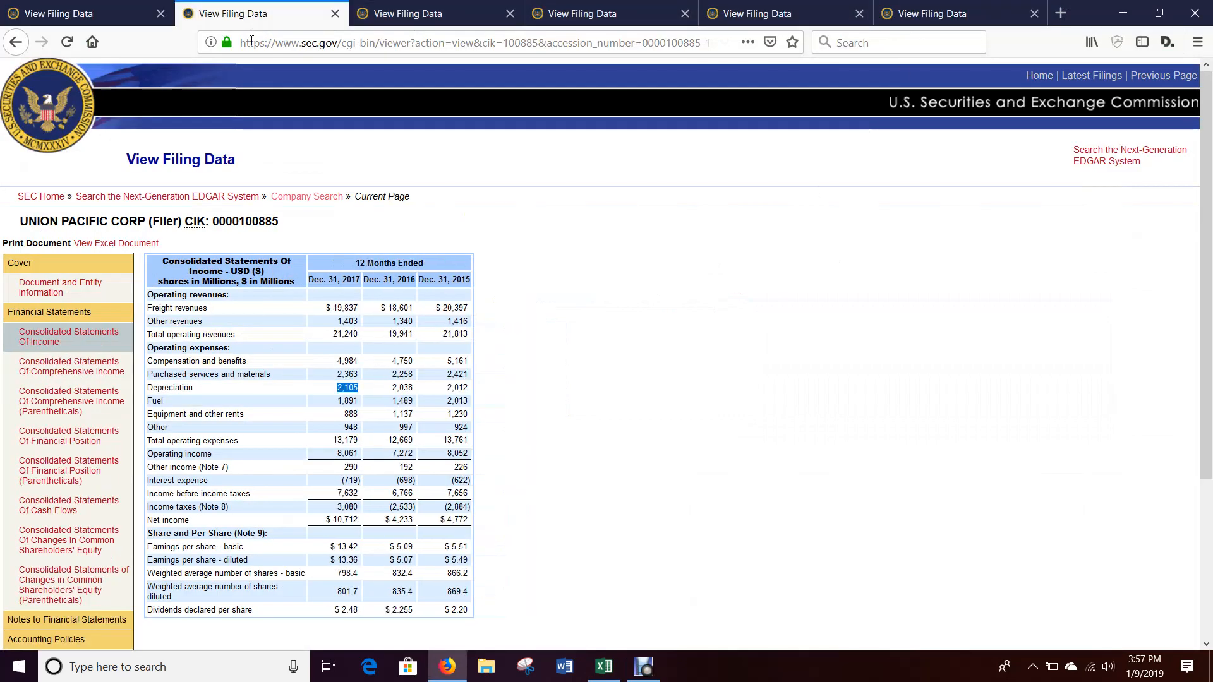
pyautogui.click(429, 8)
pyautogui.click(49, 312)
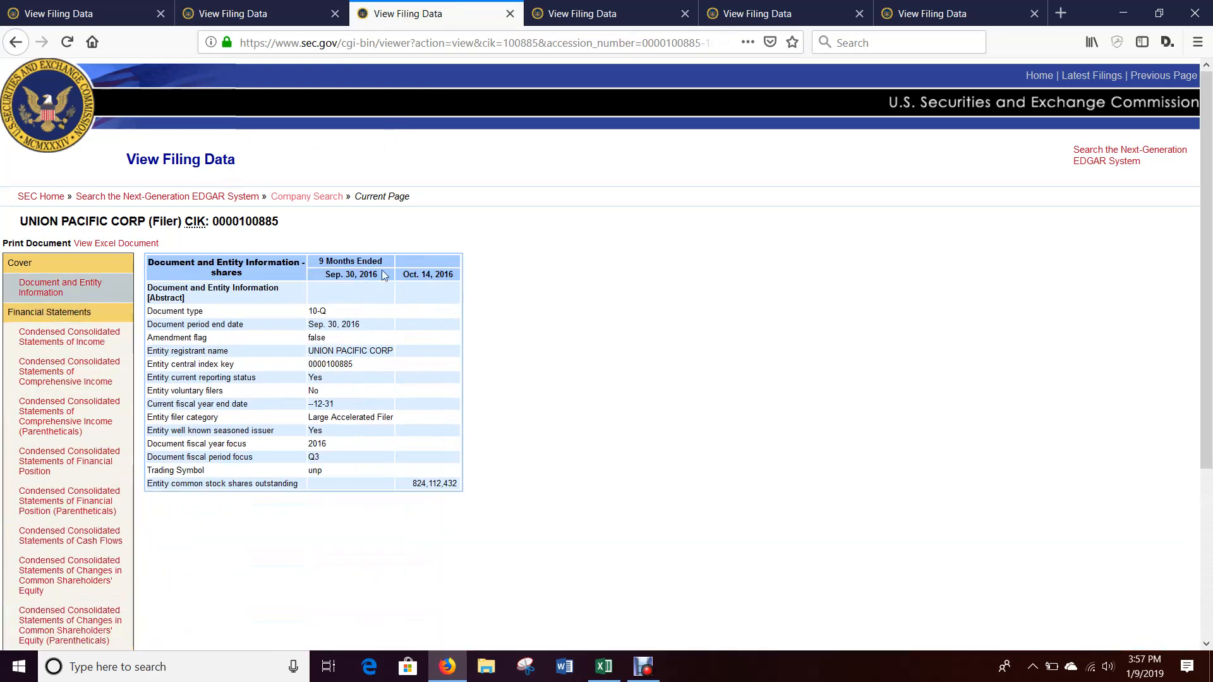
pyautogui.click(71, 337)
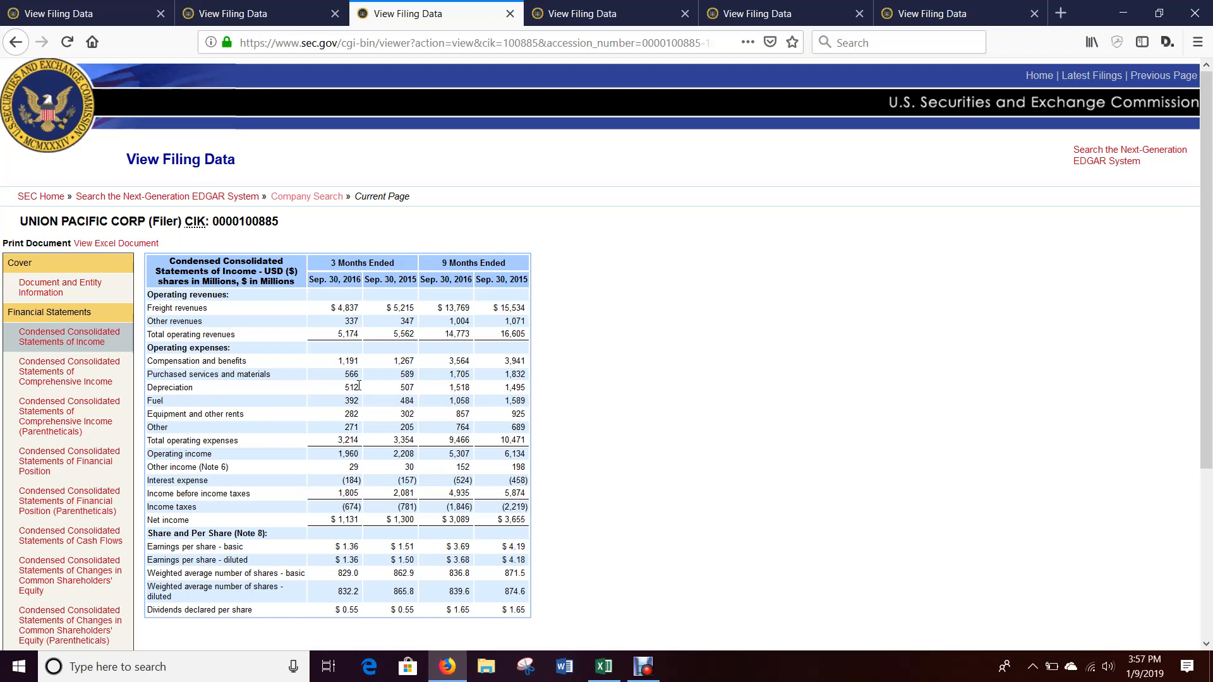
pyautogui.hotkey('alt', 'Tab')
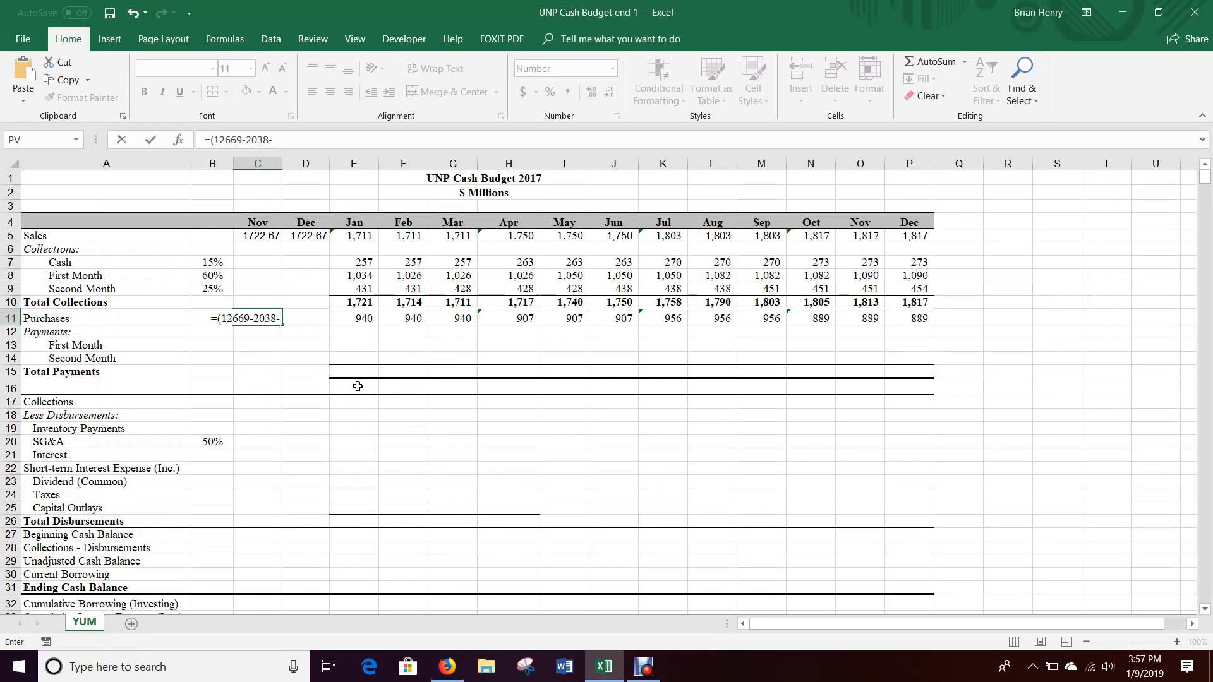
pyautogui.write('(321')
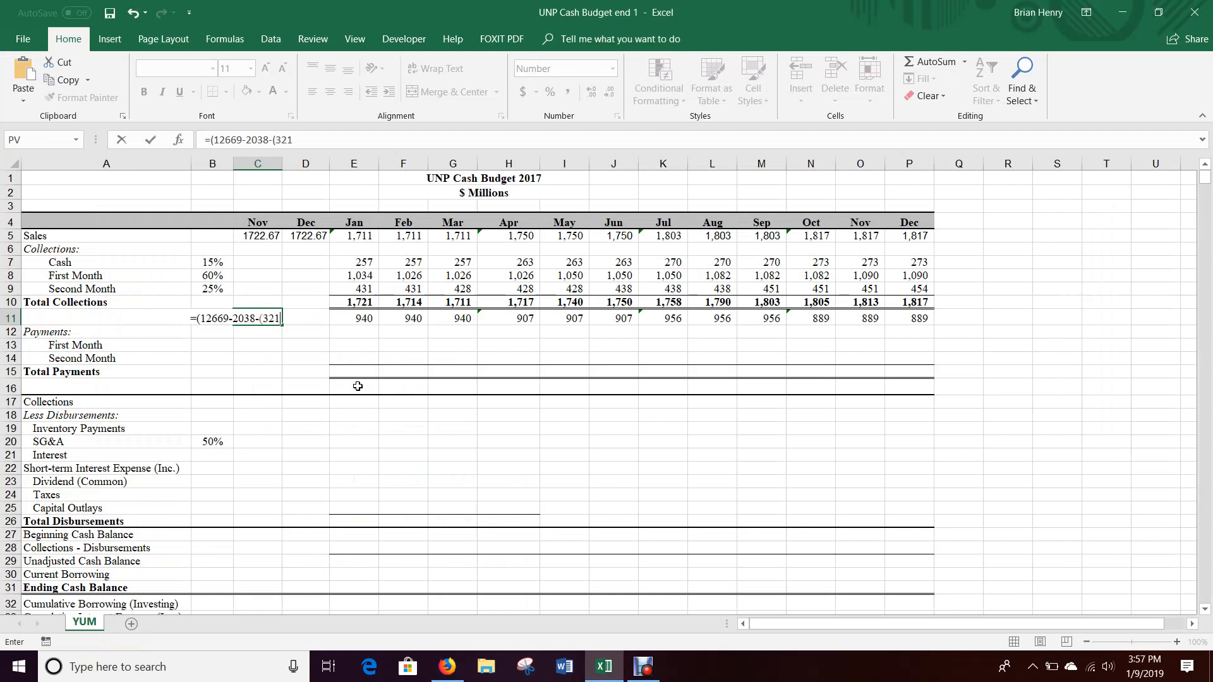
pyautogui.write('4-512')
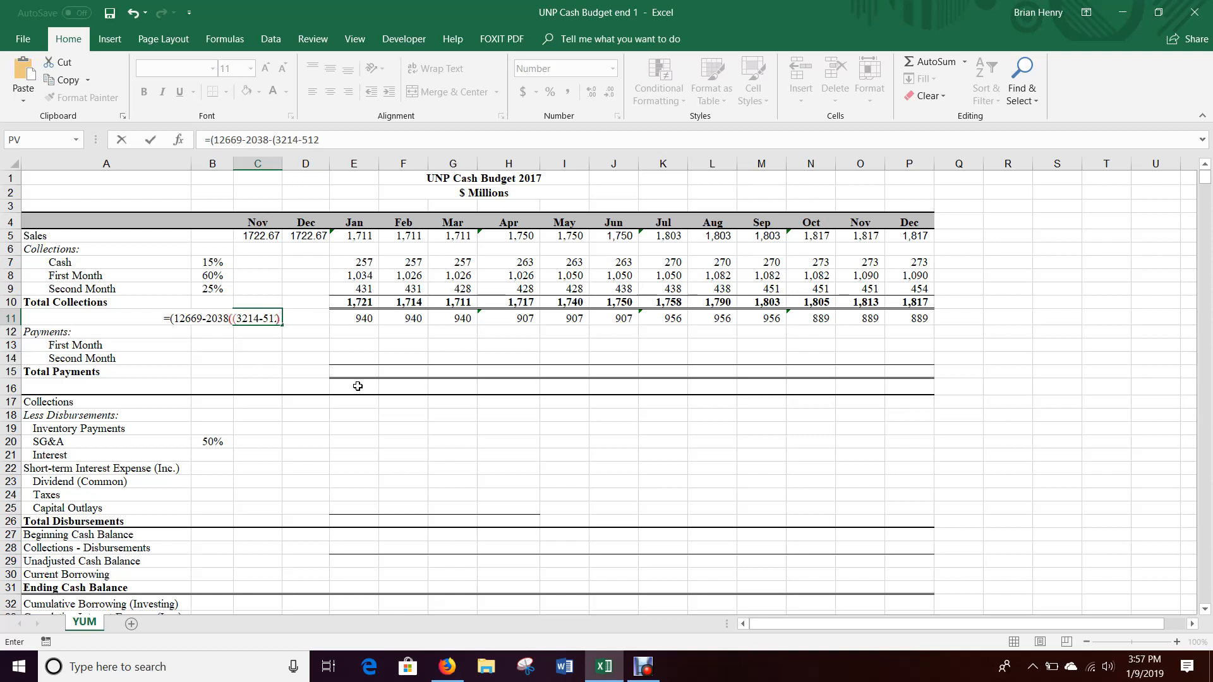
pyautogui.write('))')
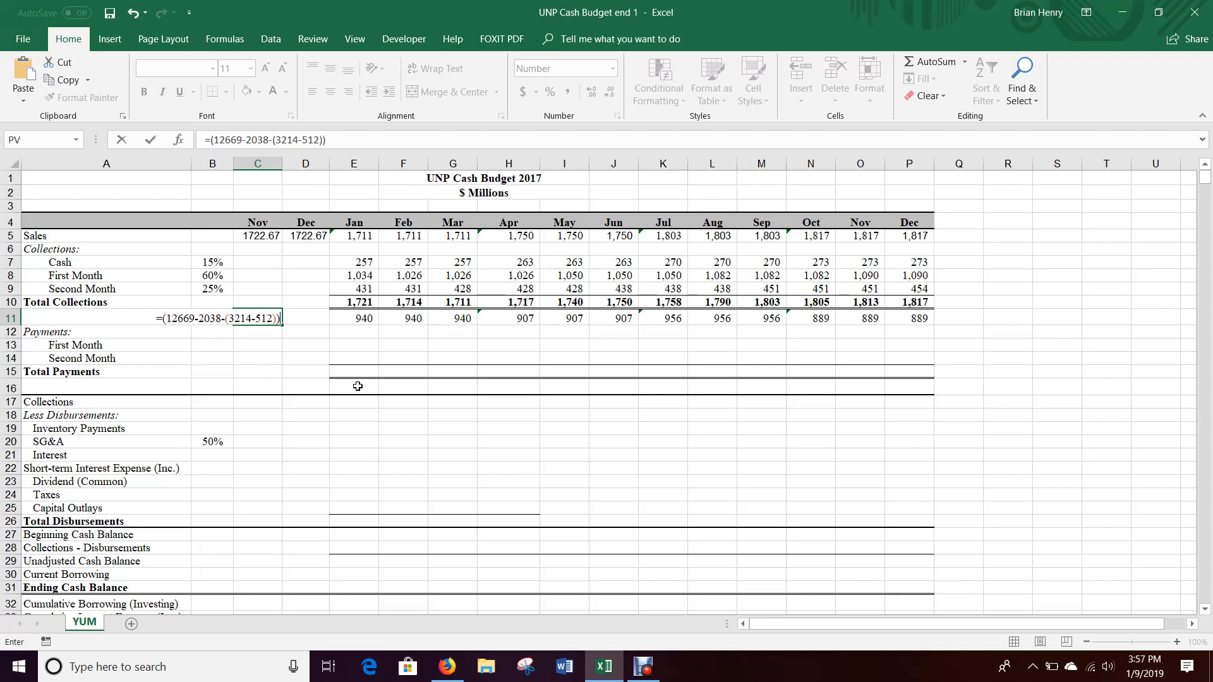
pyautogui.write('/3')
pyautogui.press('Return')
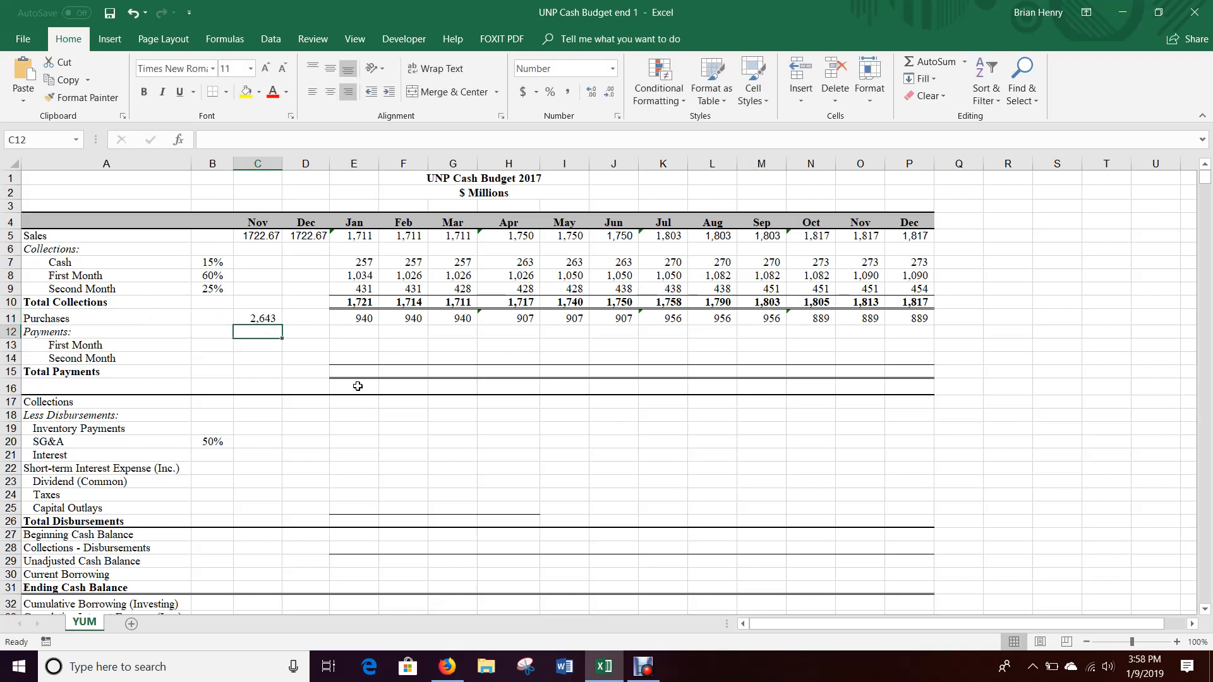
# - Recheck the 10-Q in Firefox and replace 3214 in C11's formula with the nine-month operating expenses of 9466
pyautogui.click(266, 319)
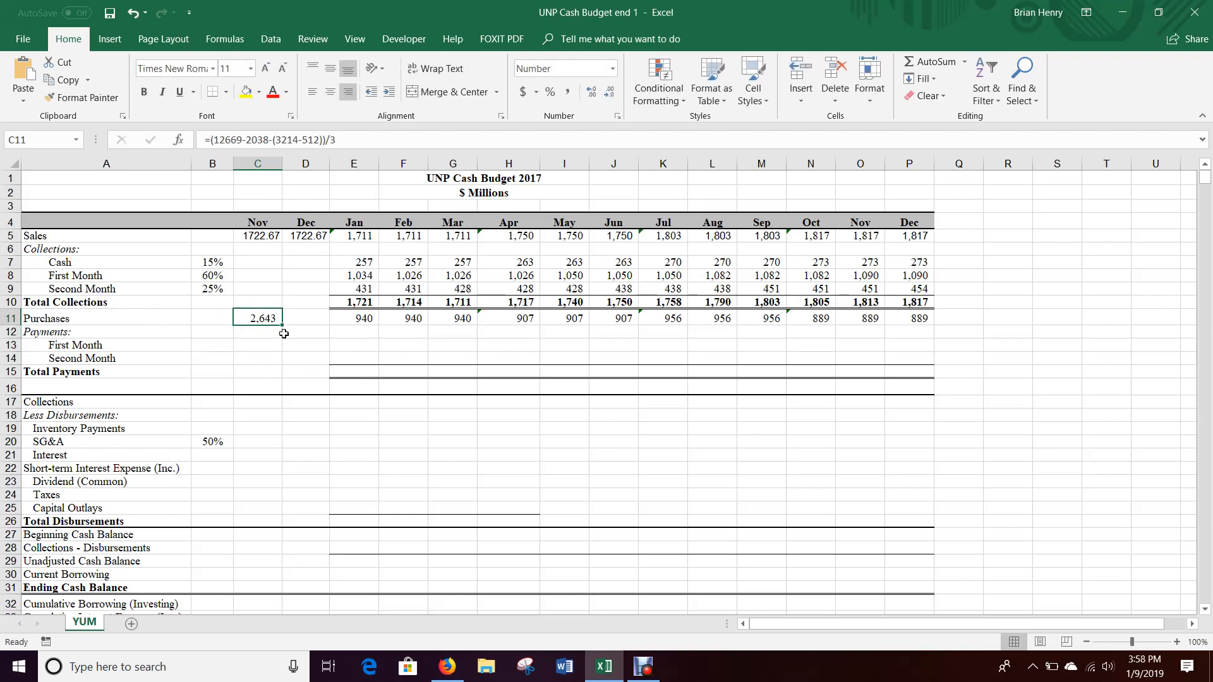
pyautogui.hotkey('alt', 'Tab')
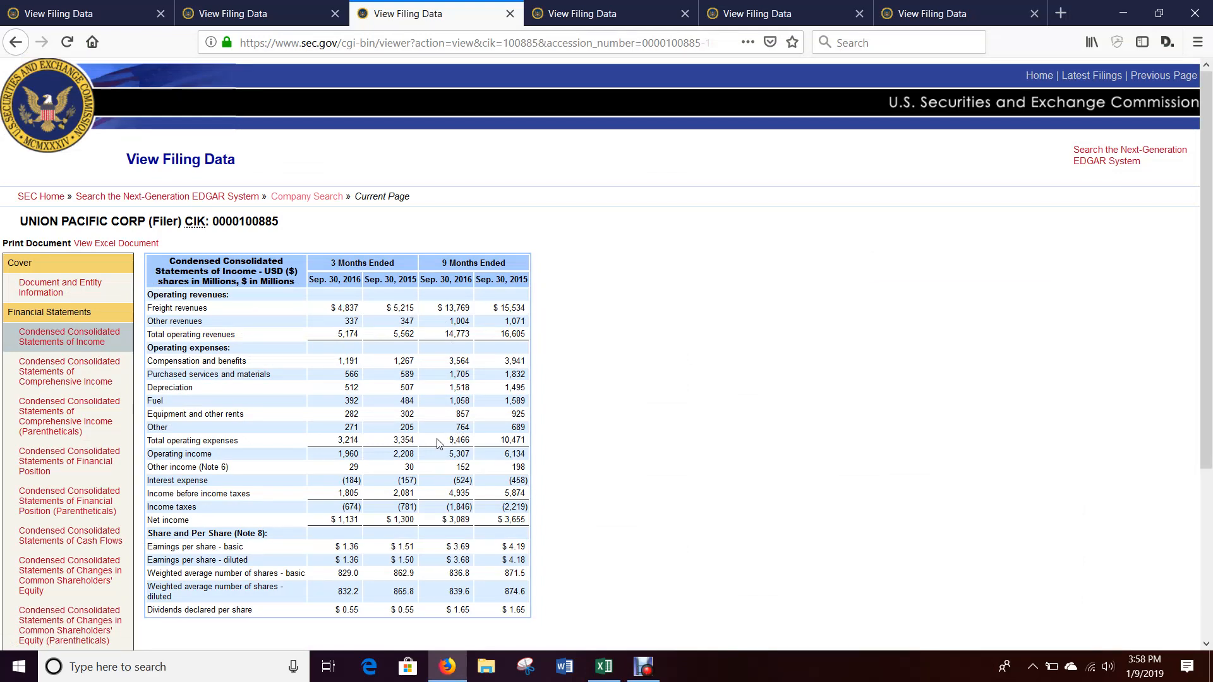
pyautogui.hotkey('alt', 'Tab')
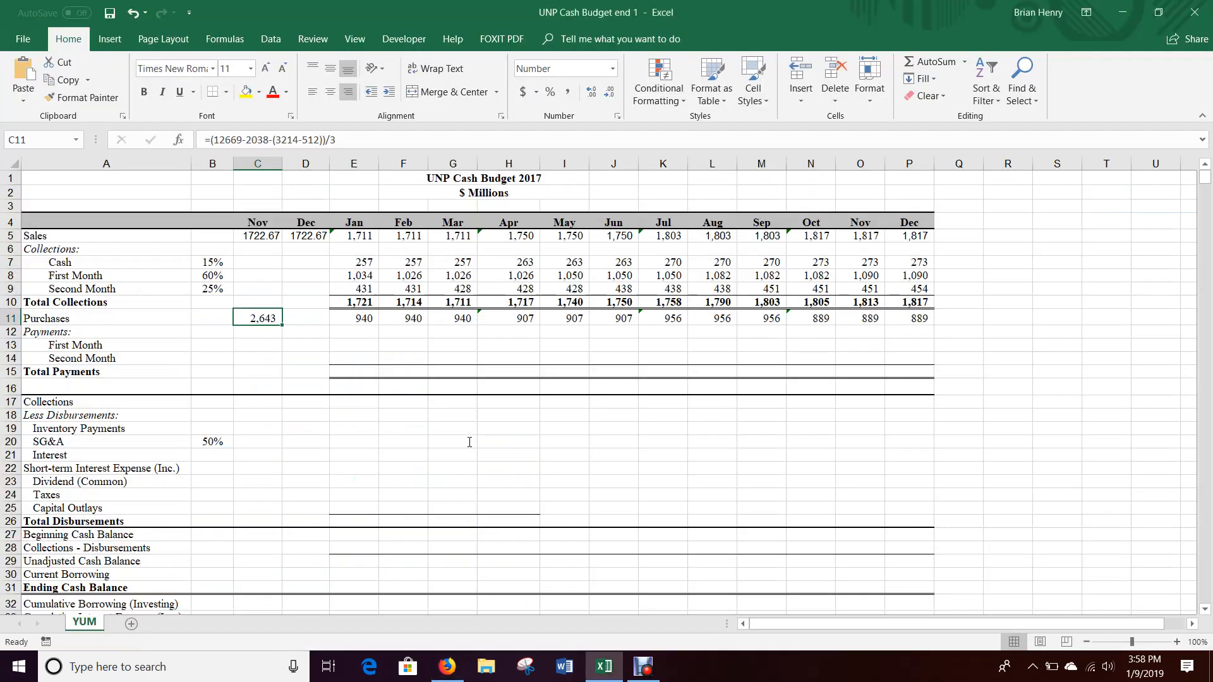
pyautogui.click(300, 140)
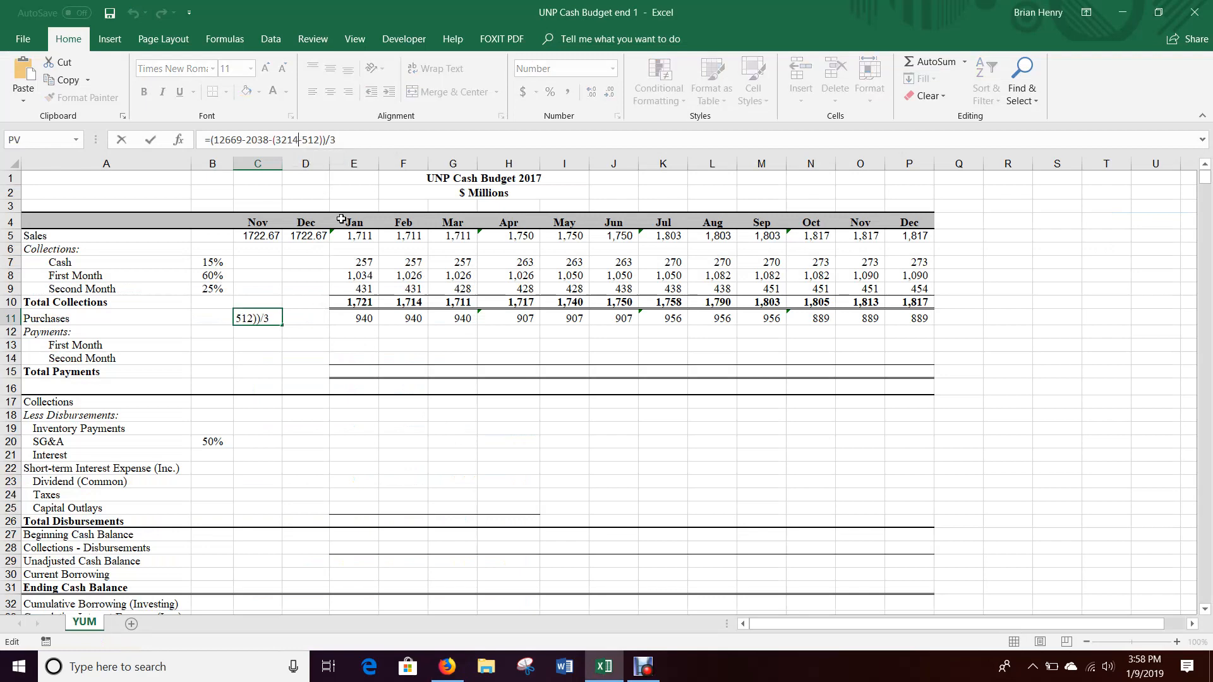
pyautogui.press('BackSpace')
pyautogui.press('BackSpace')
pyautogui.press('BackSpace')
pyautogui.press('BackSpace')
pyautogui.write('9466')
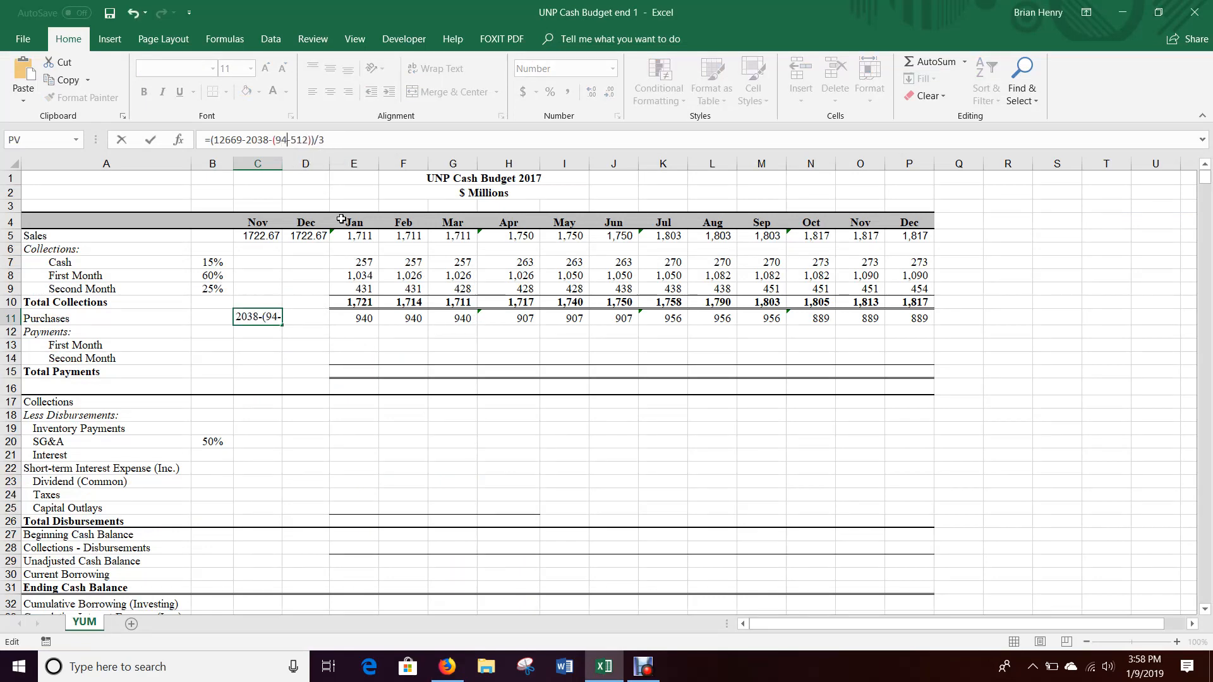
# - Check the nine-month depreciation in the 10-Q and replace 512 in Excel cell C11's formula with 1518
pyautogui.hotkey('alt', 'Tab')
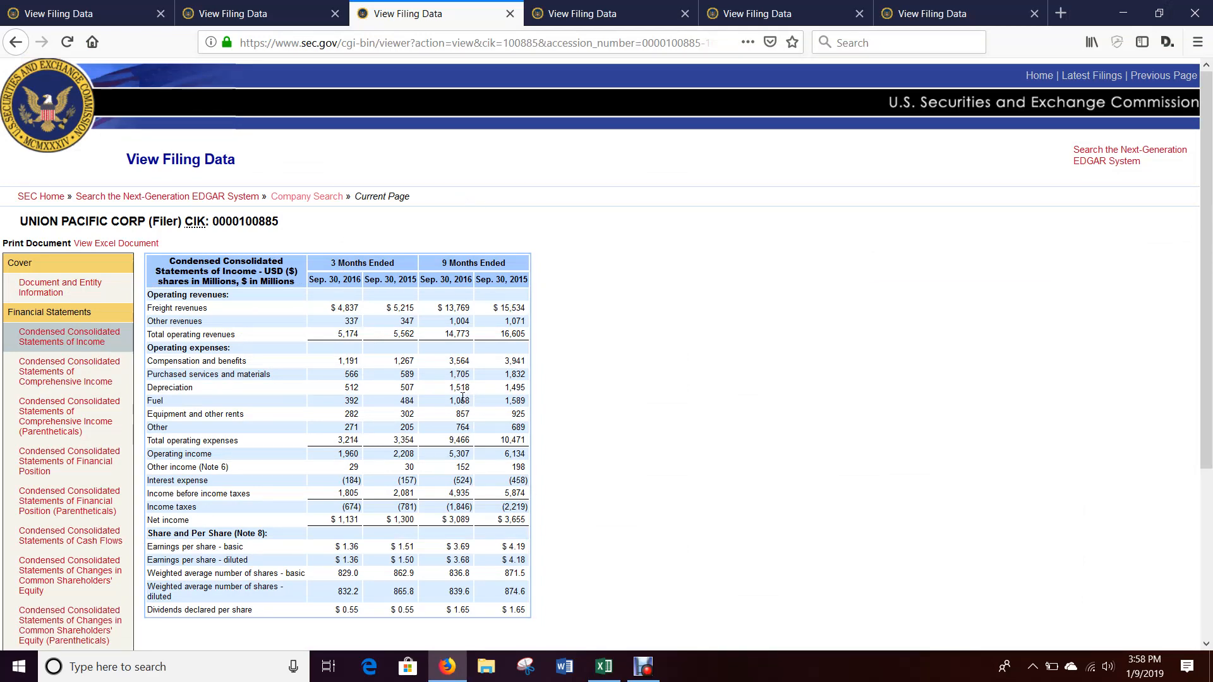
pyautogui.hotkey('alt', 'Tab')
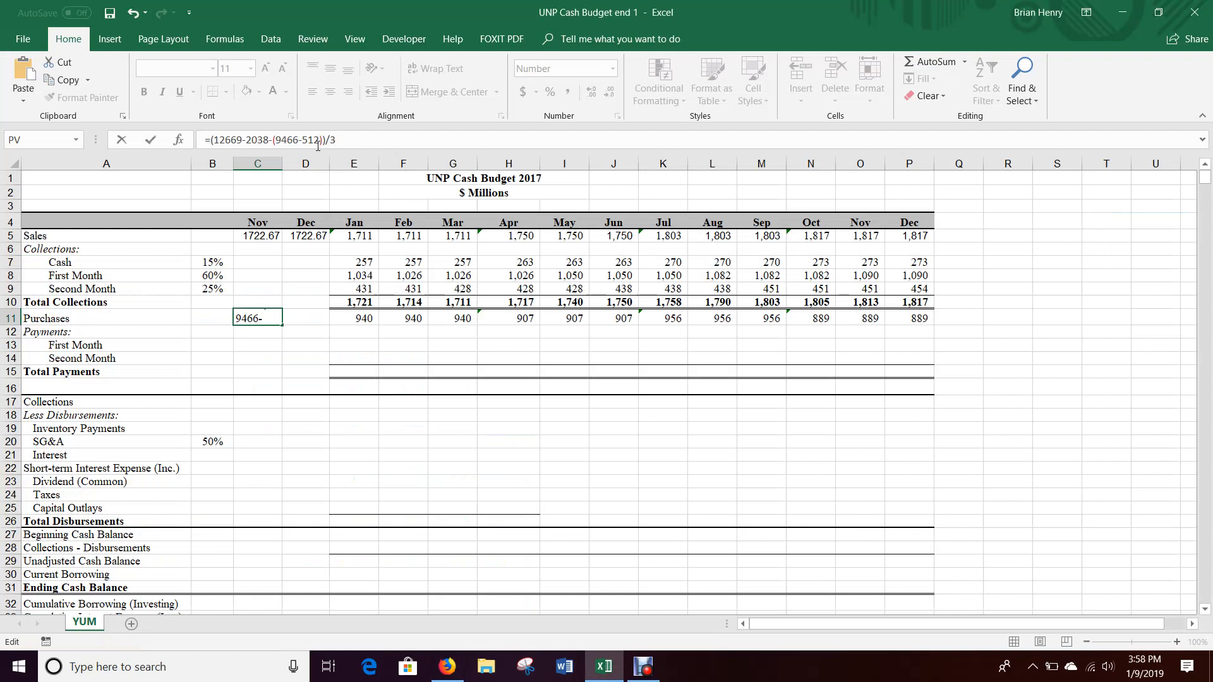
pyautogui.write('1')
pyautogui.press('Return')
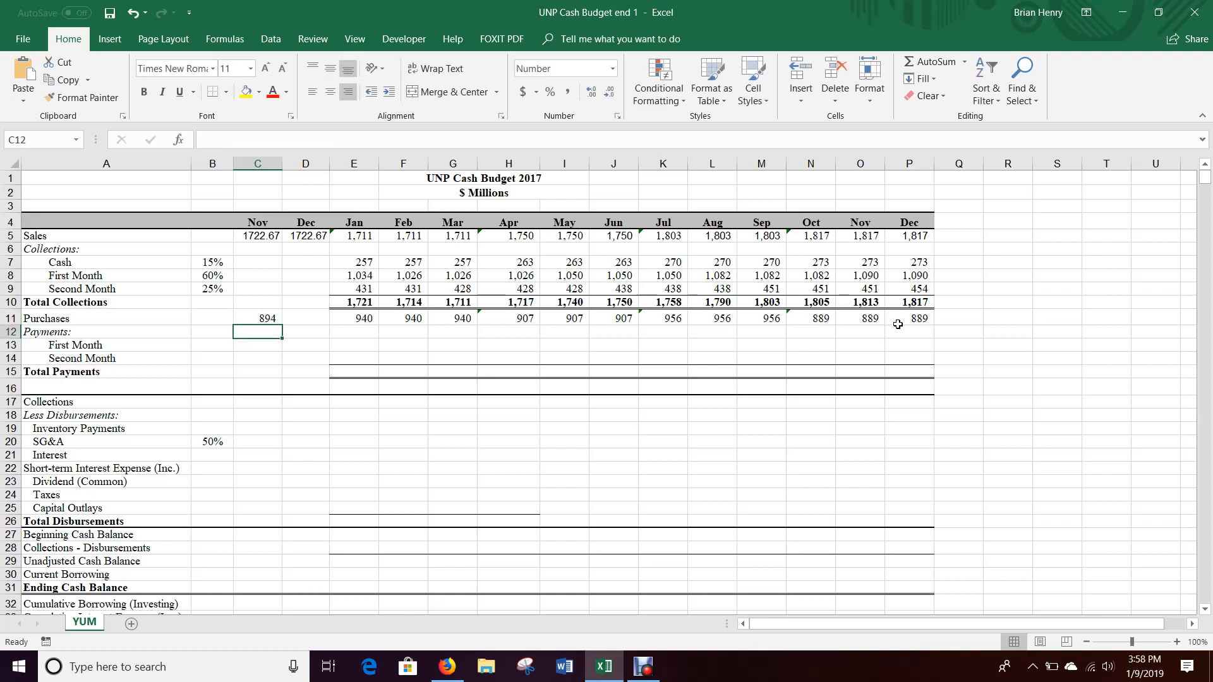
# - Set the prior-year December purchases in D11 equal to November's with =C11
pyautogui.click(302, 319)
pyautogui.write('=c11')
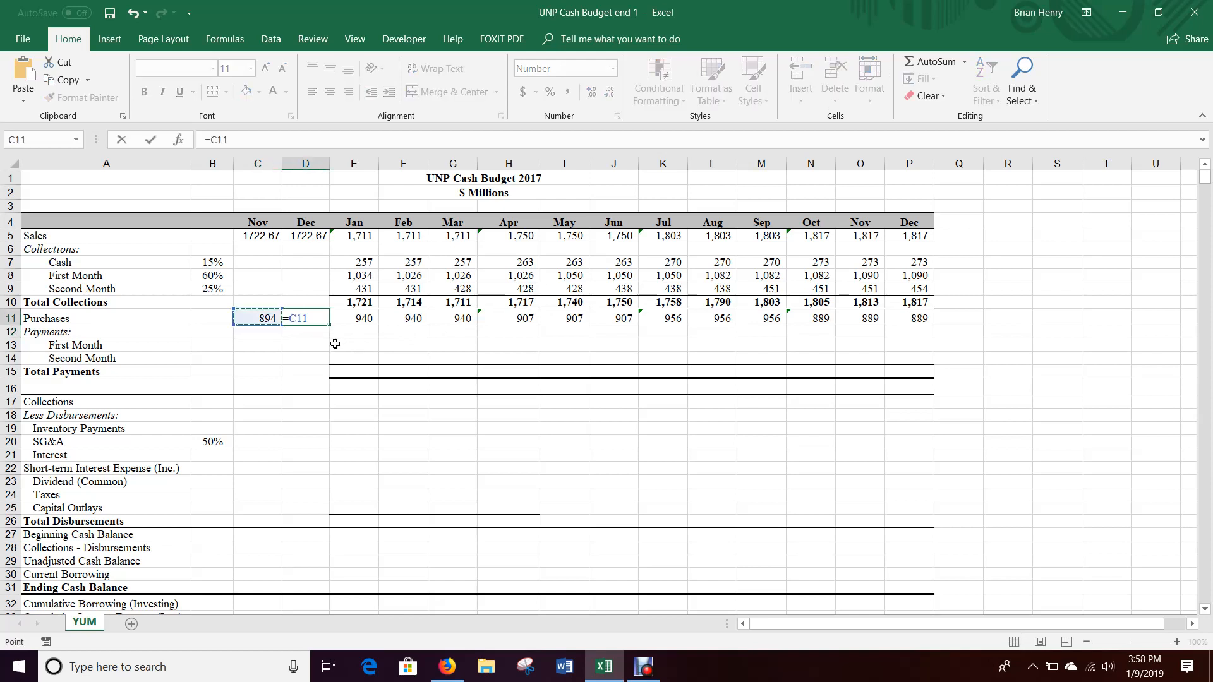
pyautogui.press('Tab')
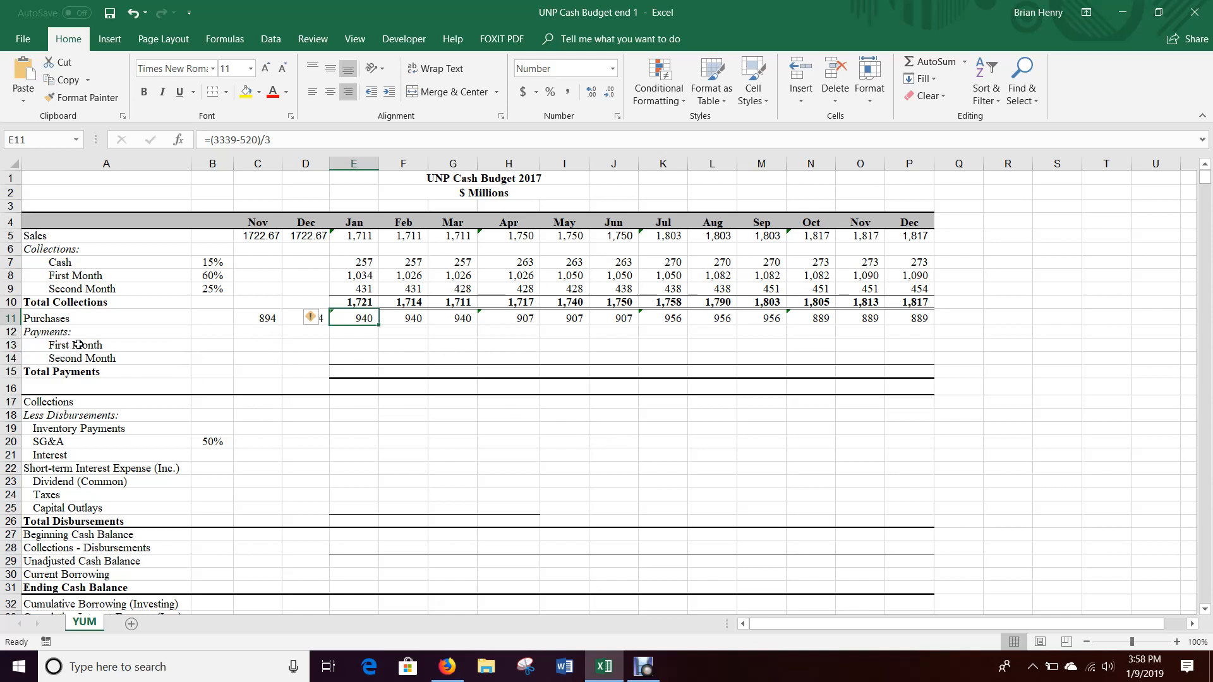
pyautogui.rightClick(14, 346)
pyautogui.click(52, 455)
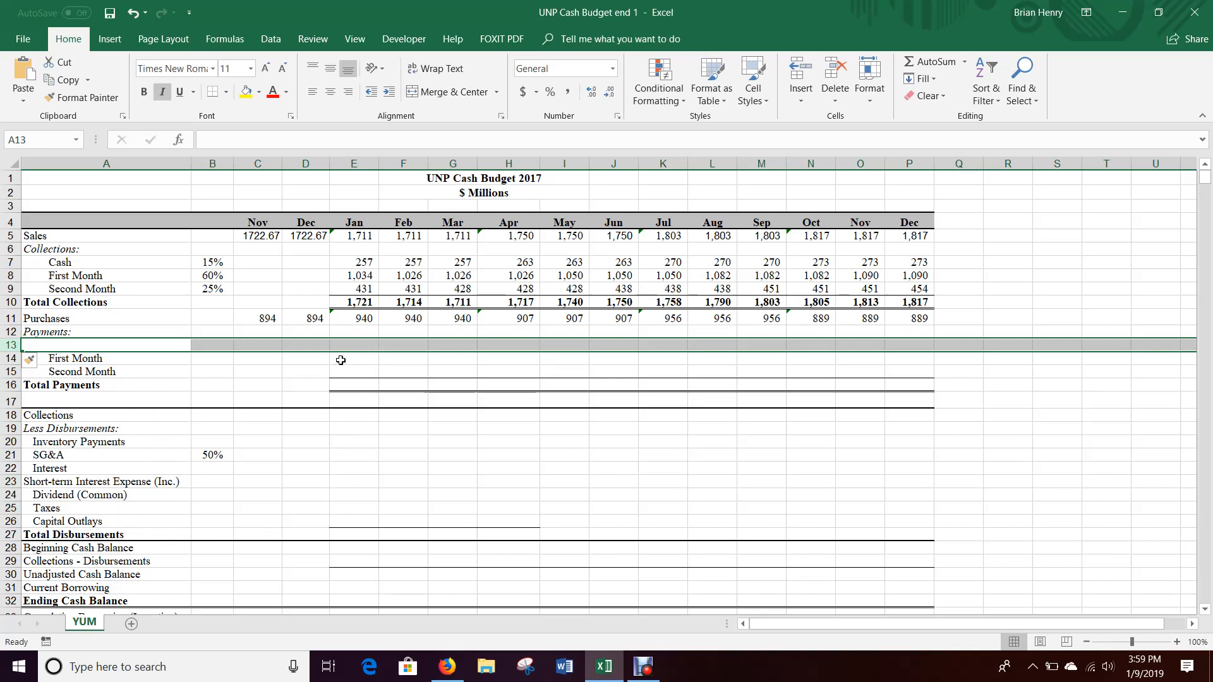
pyautogui.click(139, 344)
pyautogui.write('Collections:')
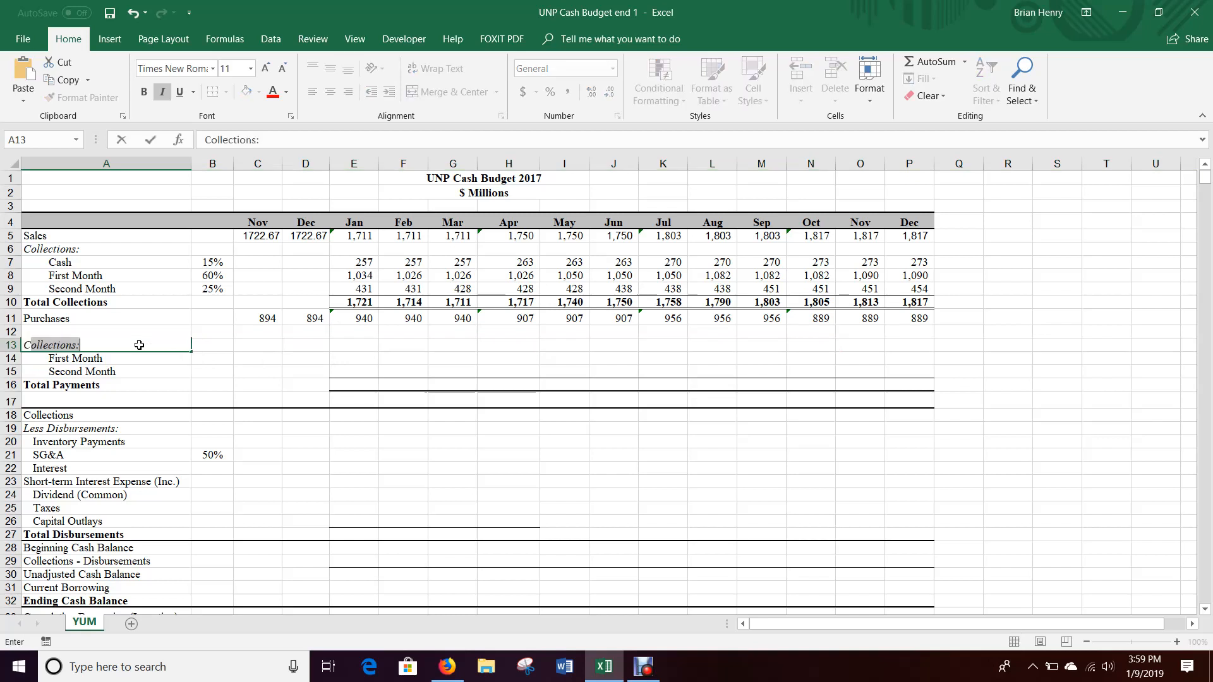
pyautogui.press('Escape')
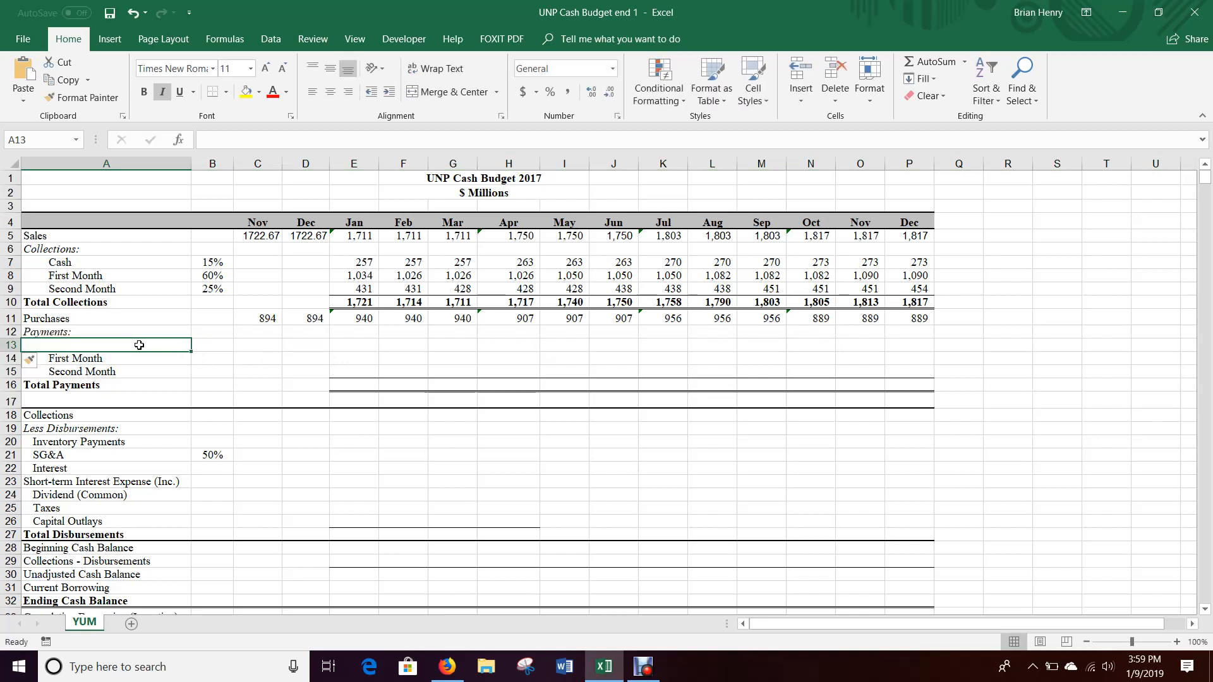
pyautogui.hotkey('ctrl', 'z')
# - Insert a row above First Month in the Payments section and label it Cash in A13
pyautogui.rightClick(10, 346)
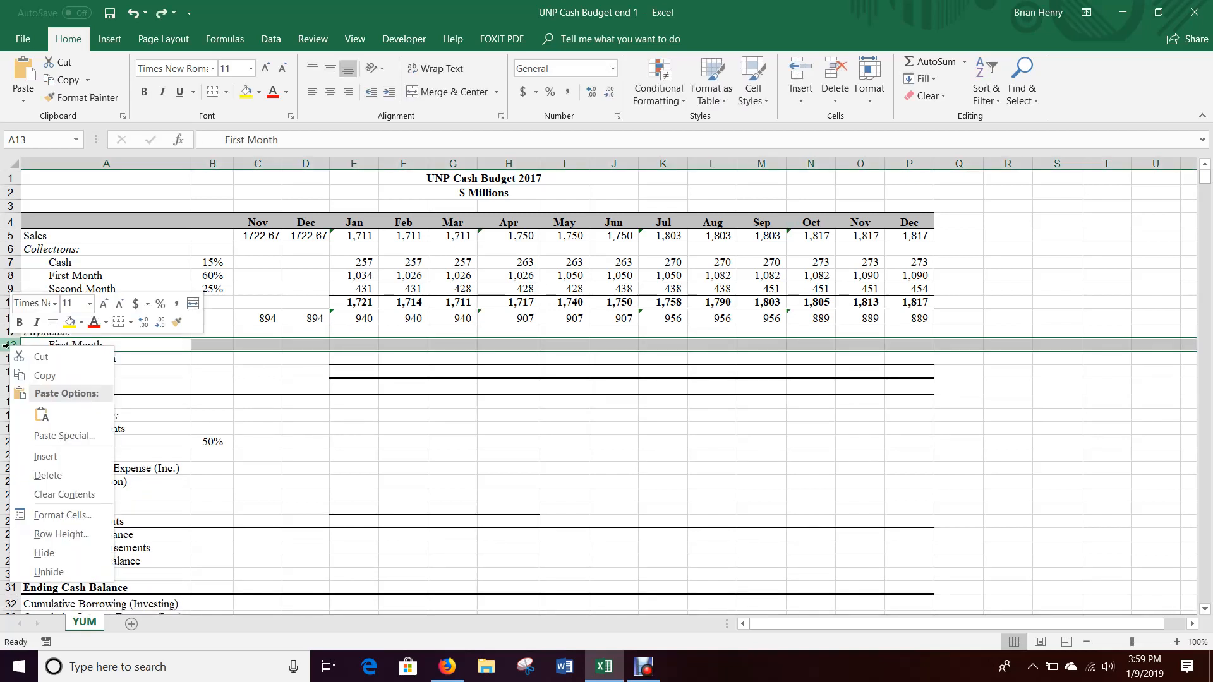
pyautogui.click(45, 457)
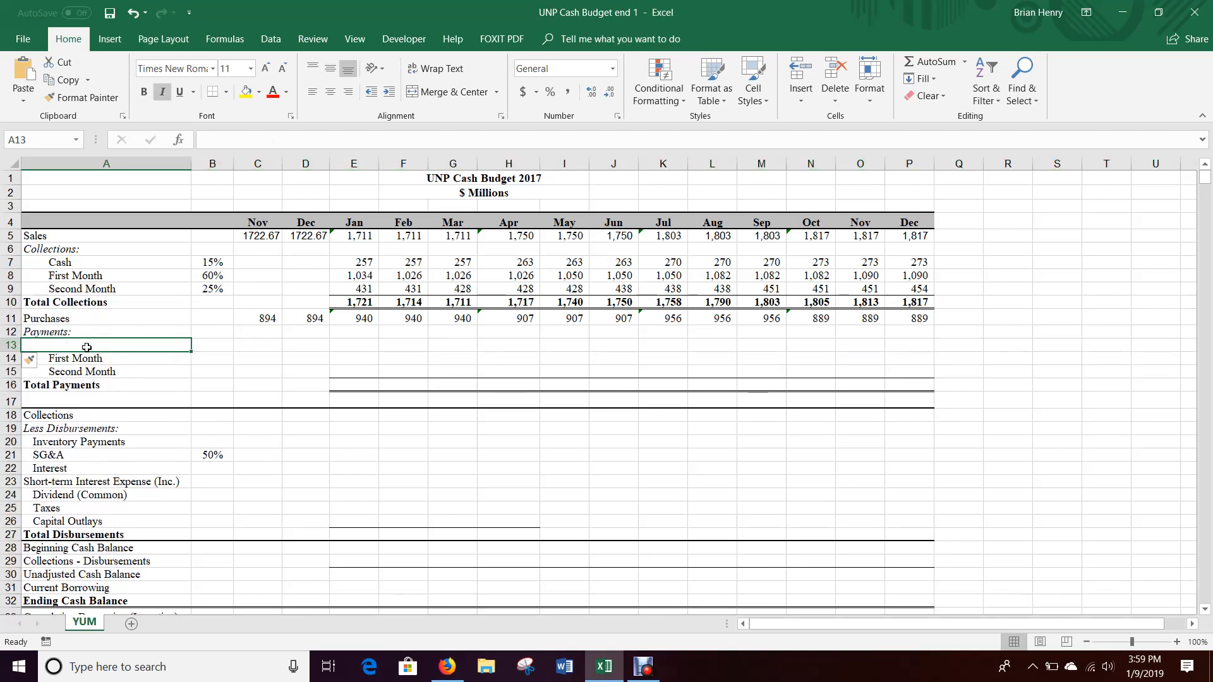
pyautogui.write('Cash')
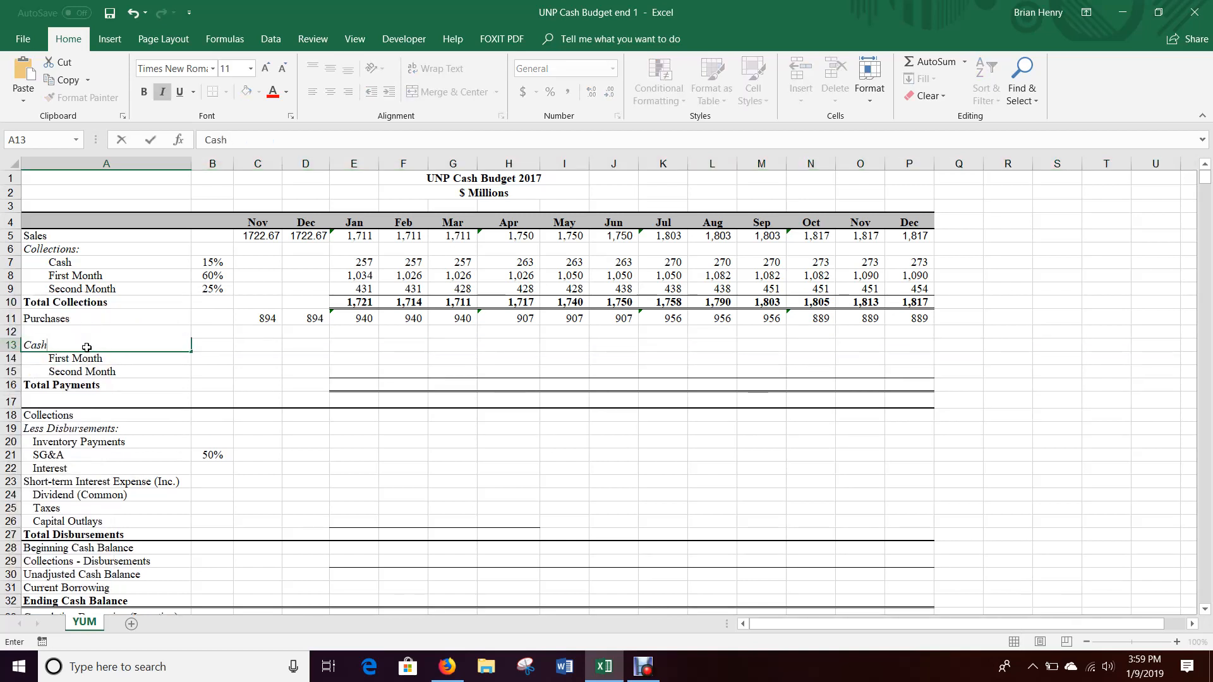
pyautogui.press('Return')
# - Remove the italics from the Cash label in A13 and indent it to line up with First Month
pyautogui.click(87, 348)
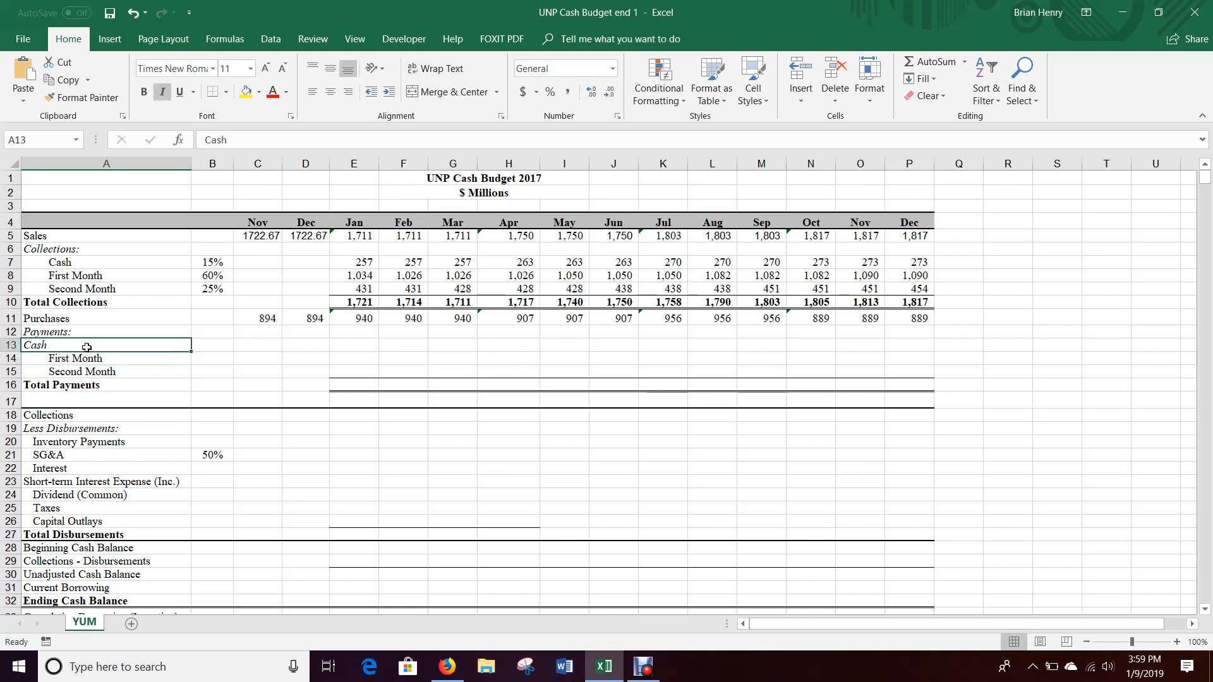
pyautogui.hotkey('ctrl', 'i')
pyautogui.click(209, 139)
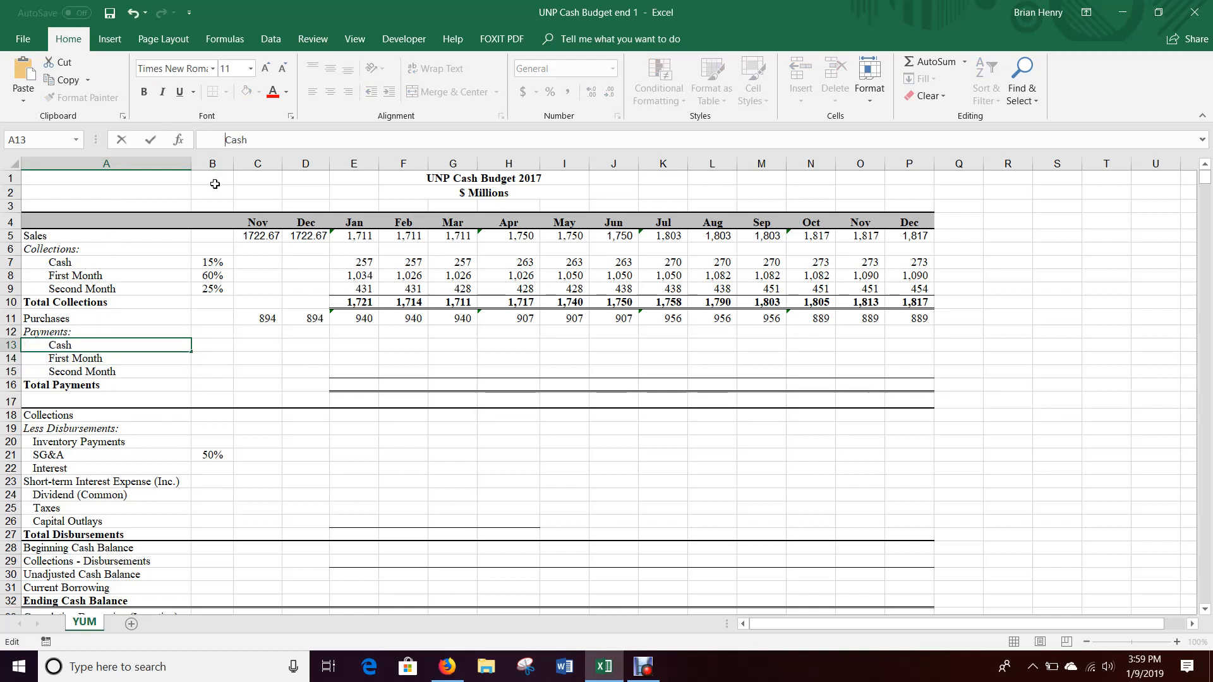
pyautogui.press('Tab')
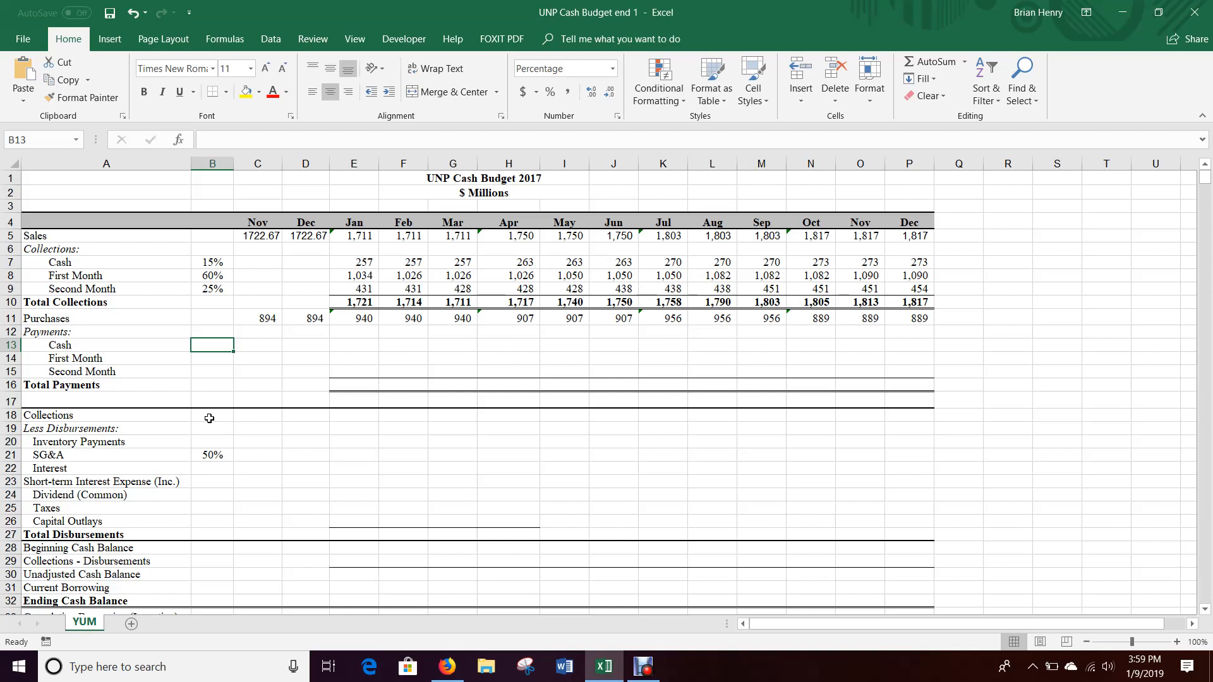
# - Enter the payment percentages in B13:B15: 20% for Cash, 60% for First Month and 20% for Second Month
pyautogui.write('20')
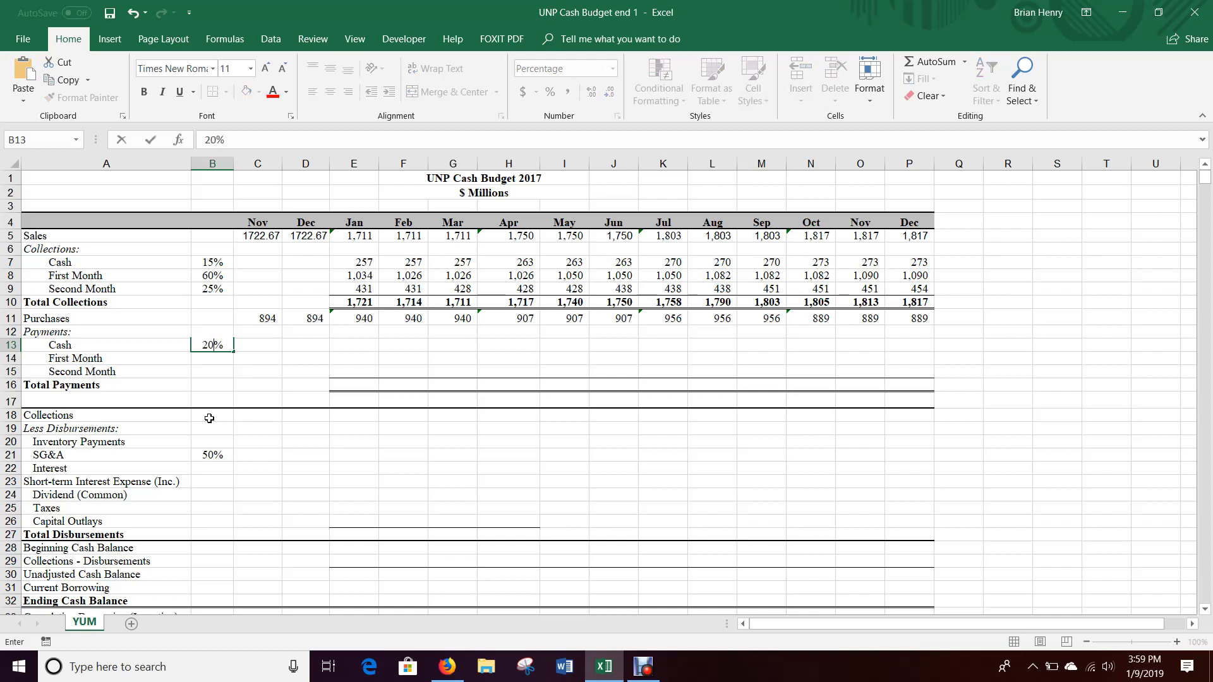
pyautogui.press('Return')
pyautogui.press('Right')
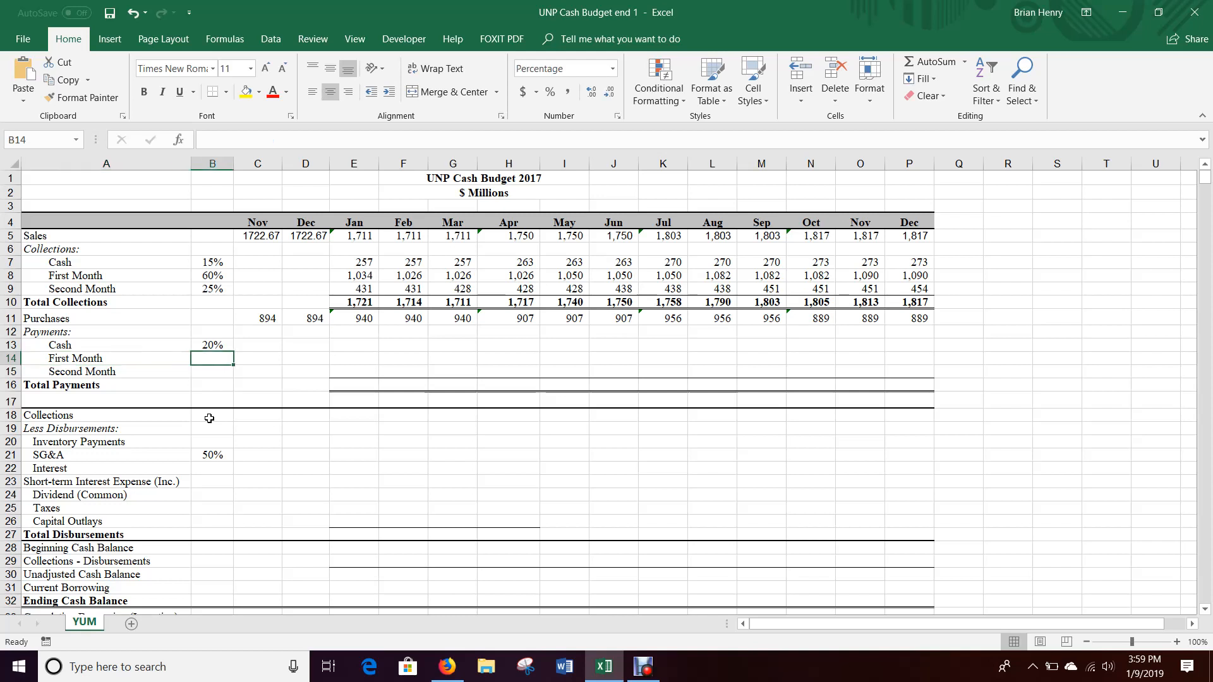
pyautogui.write('60')
pyautogui.press('Return')
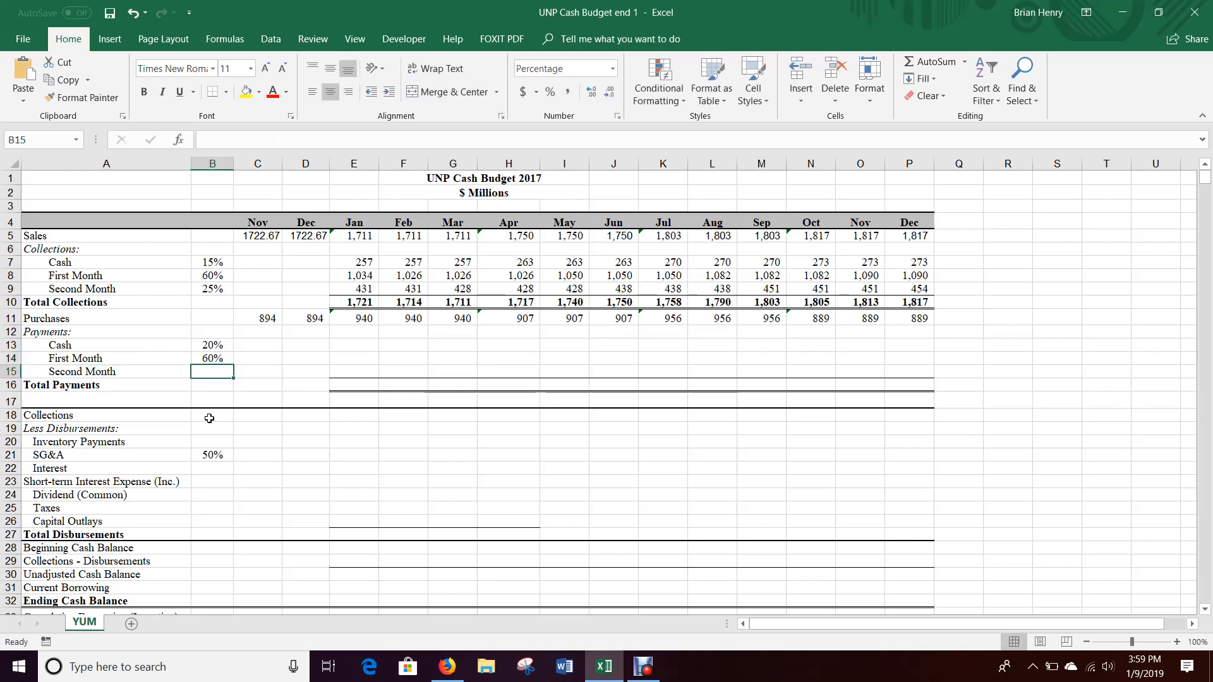
pyautogui.write('20')
pyautogui.press('Return')
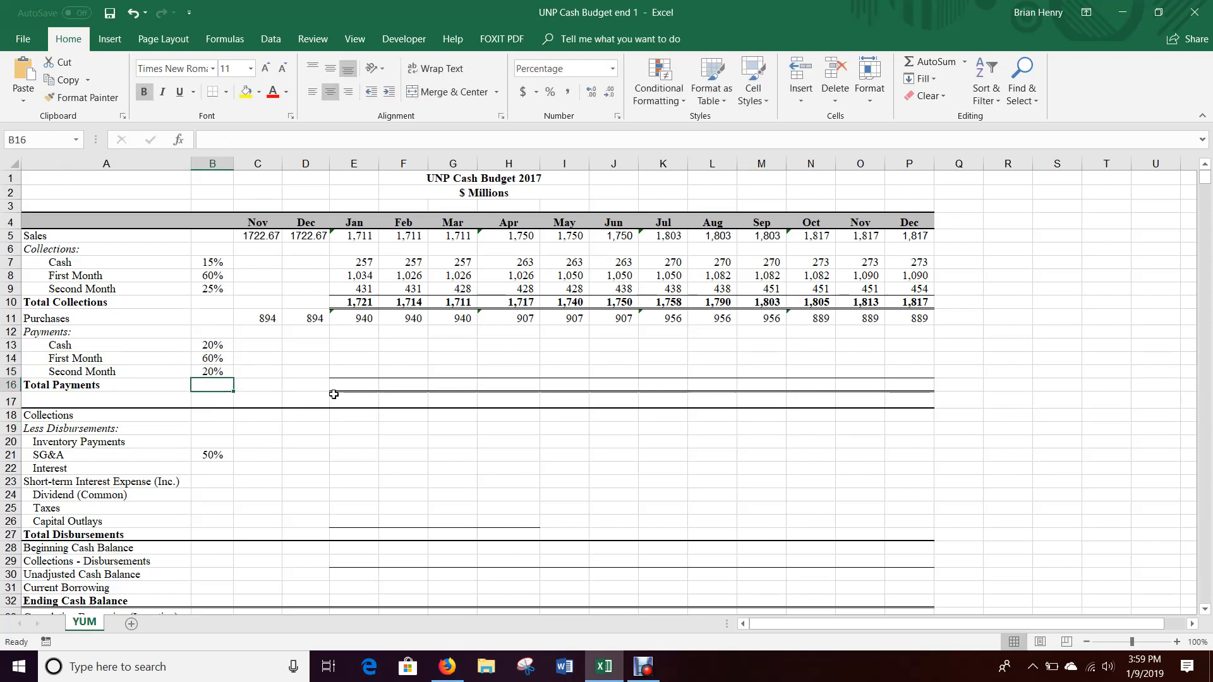
# - Calculate January's cash payments in E13 with =$B$13*E11, keeping the percentage reference absolute
pyautogui.click(349, 345)
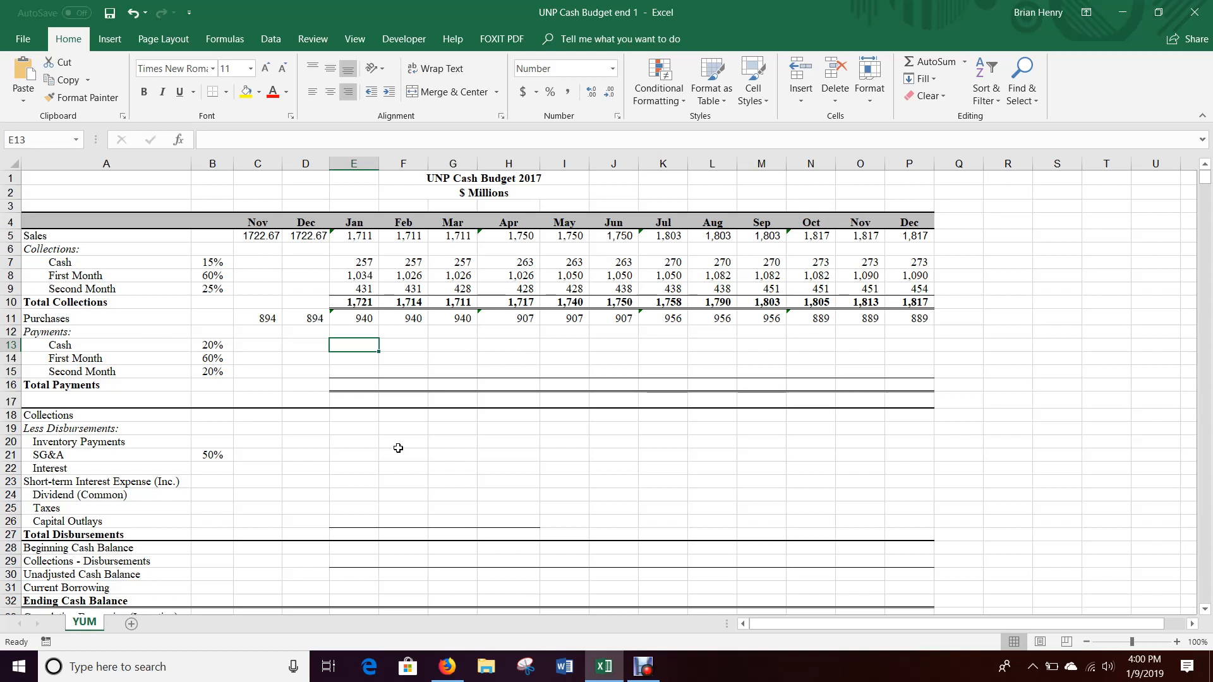
pyautogui.write('=')
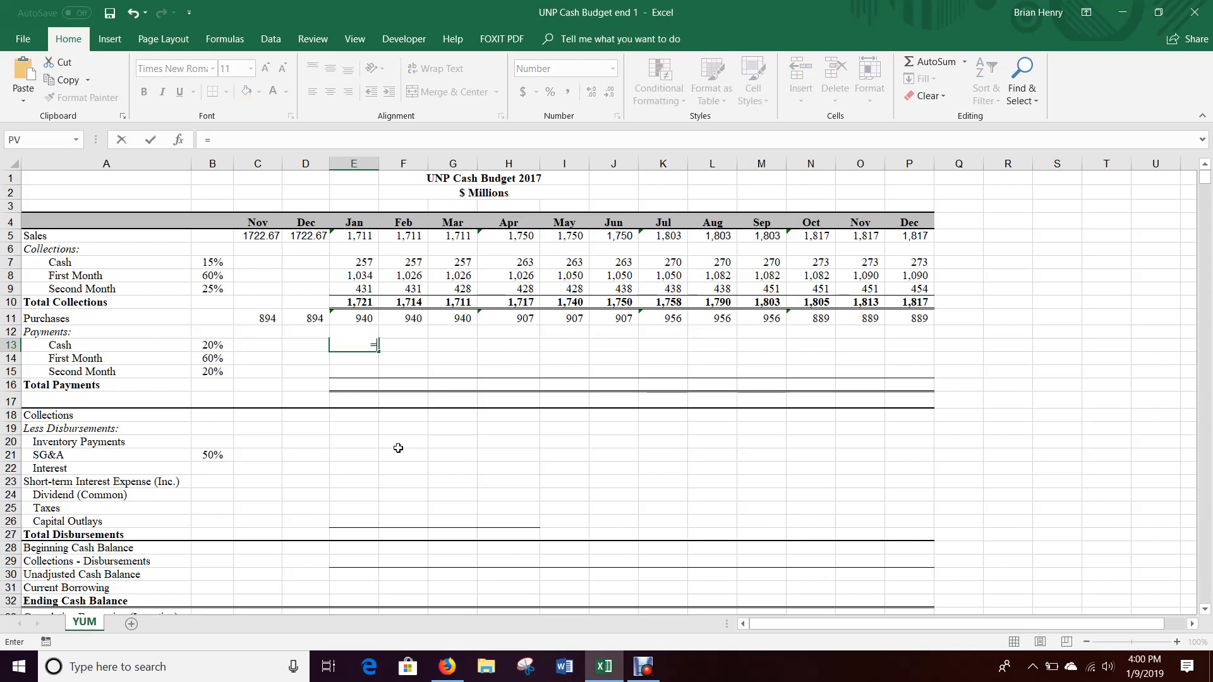
pyautogui.press('Left')
pyautogui.press('Left')
pyautogui.press('Left')
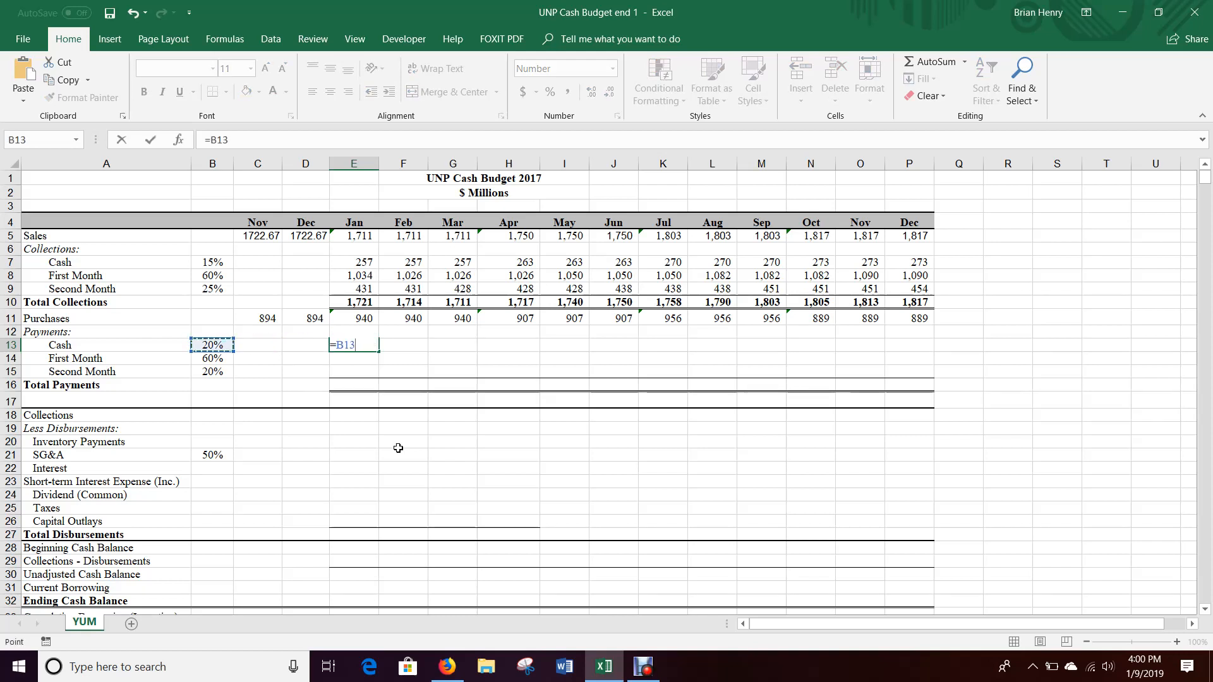
pyautogui.press('F4')
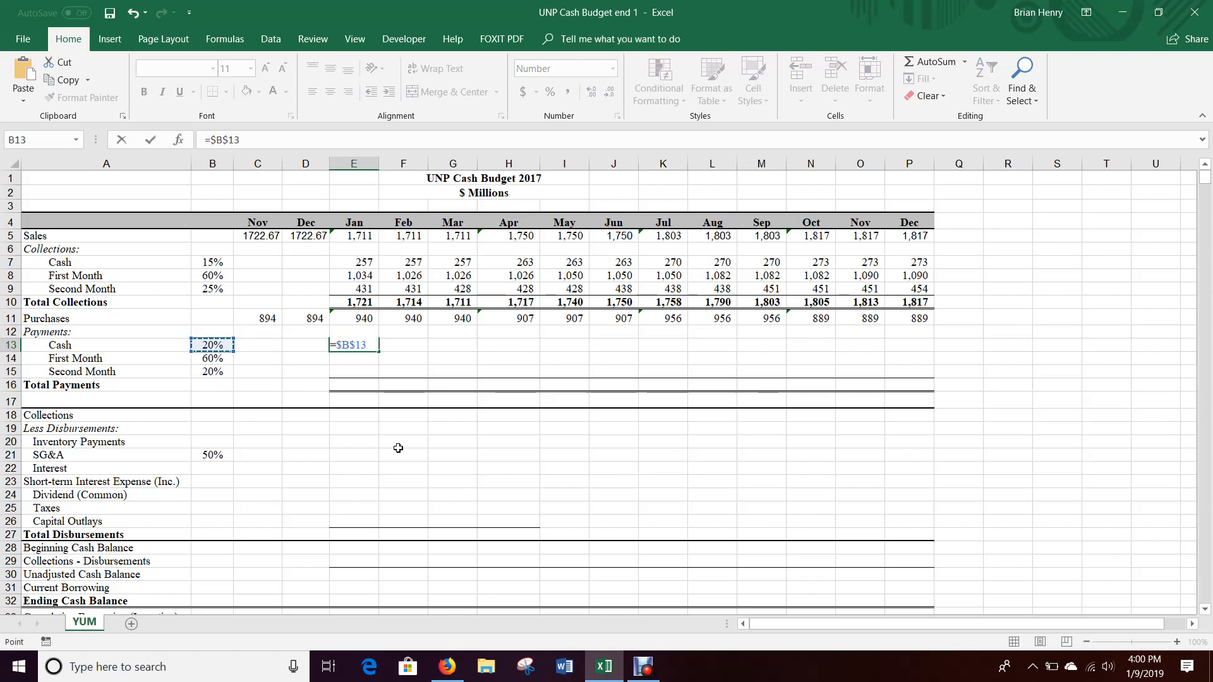
pyautogui.write('*E')
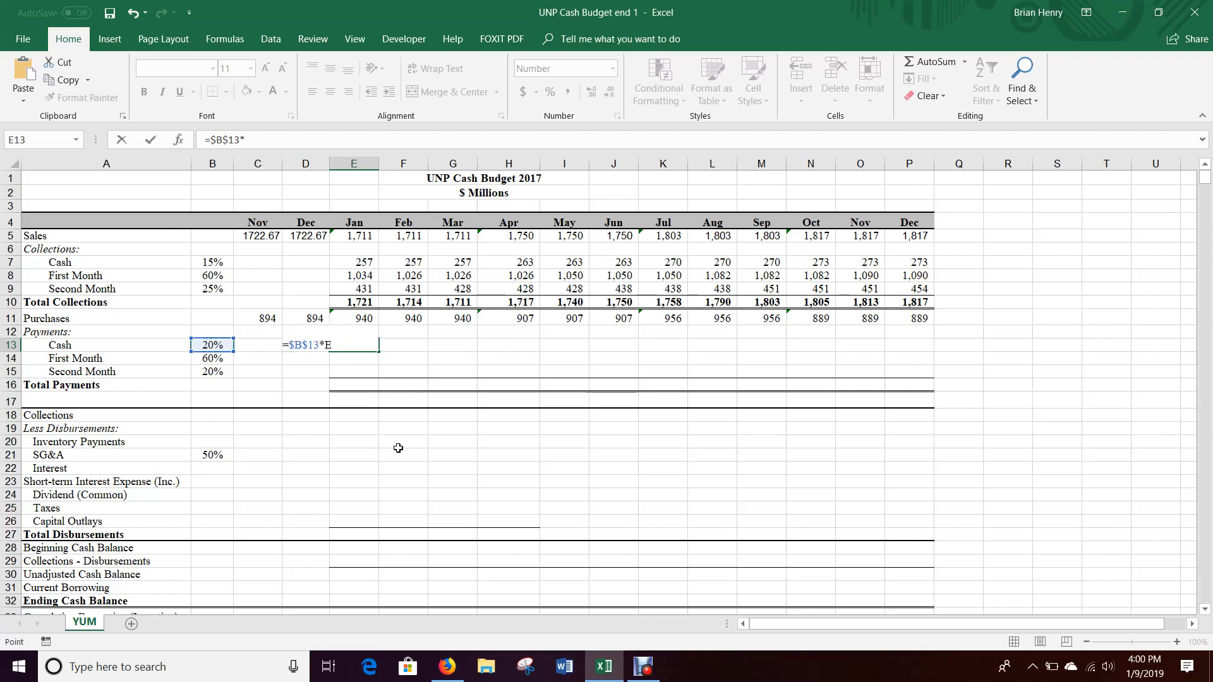
pyautogui.press('Up')
pyautogui.press('Up')
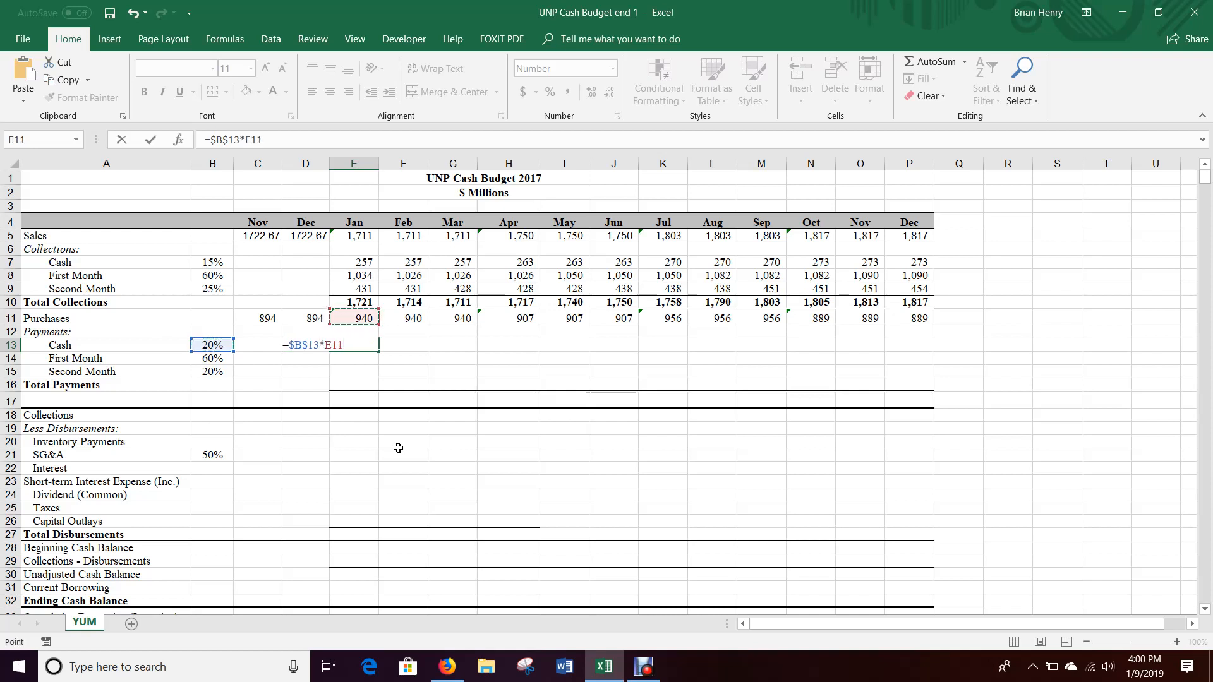
pyautogui.press('Return')
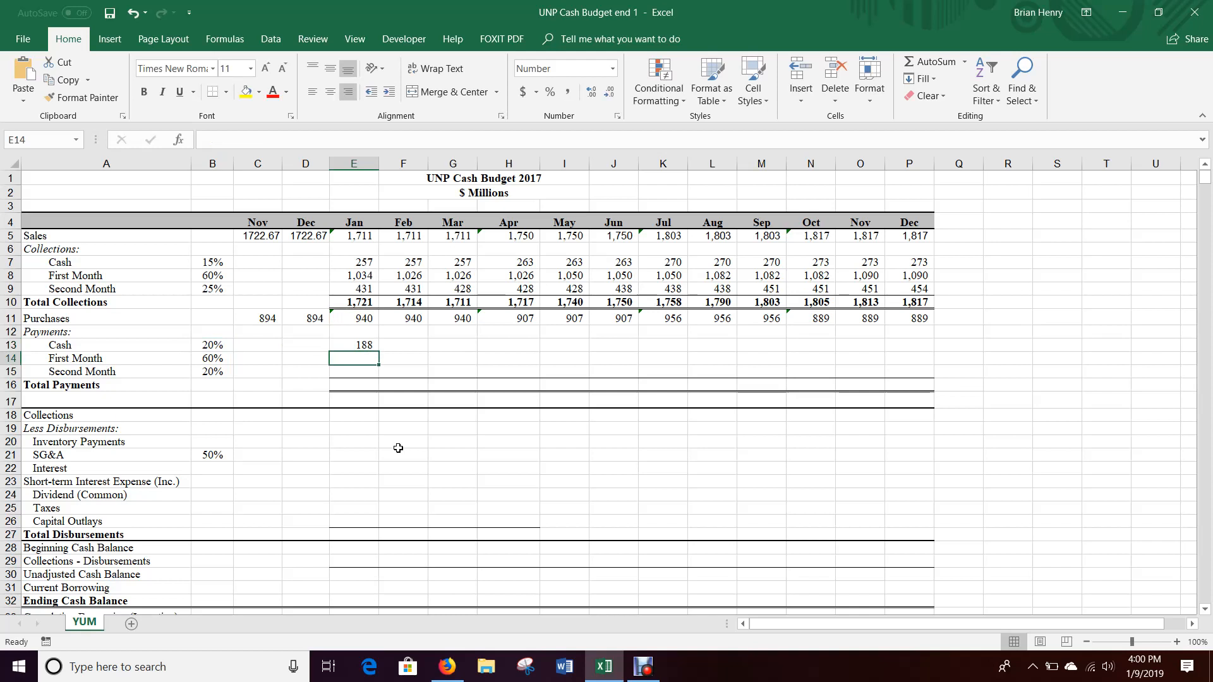
# - Fill the E13 cash payment formula across the row through December in P13
pyautogui.press('Up')
pyautogui.press('Right')
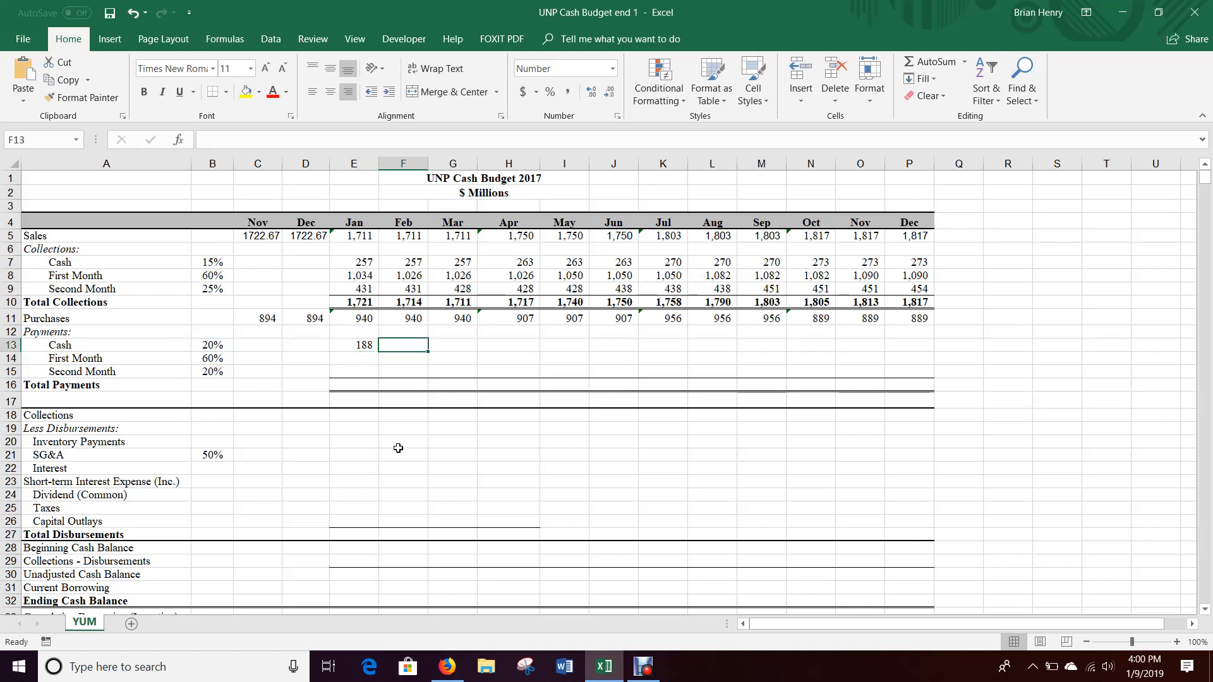
pyautogui.press('Left')
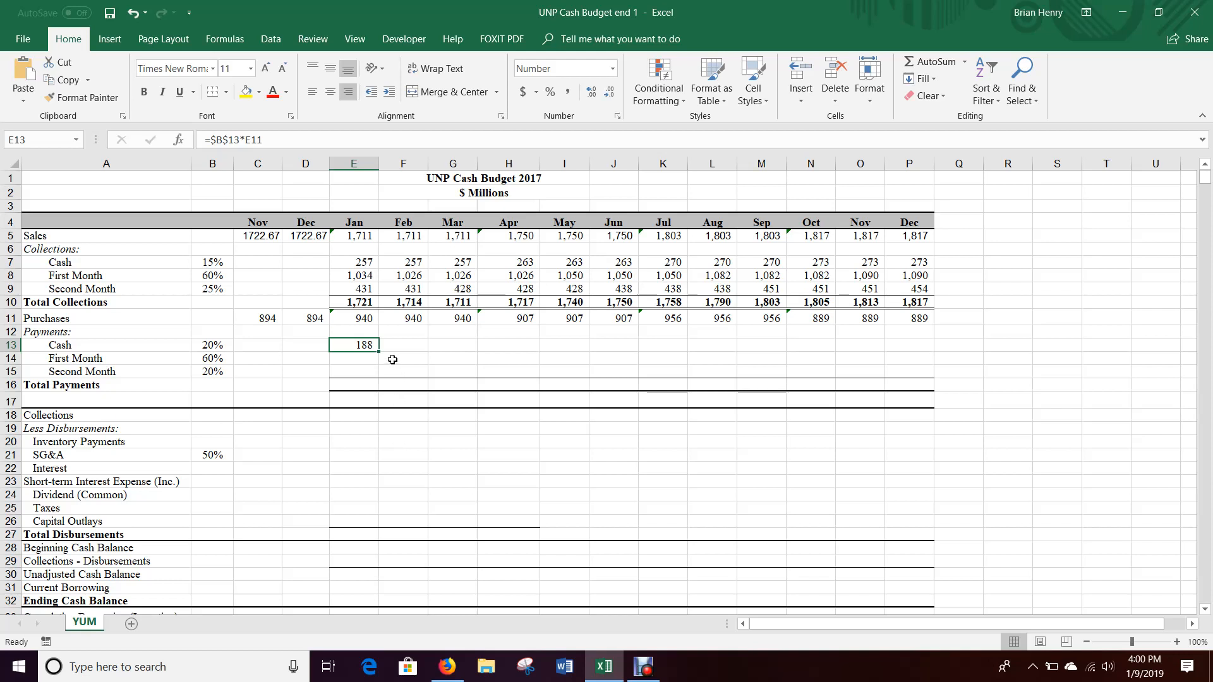
pyautogui.moveTo(379, 351); pyautogui.dragTo(927, 379)
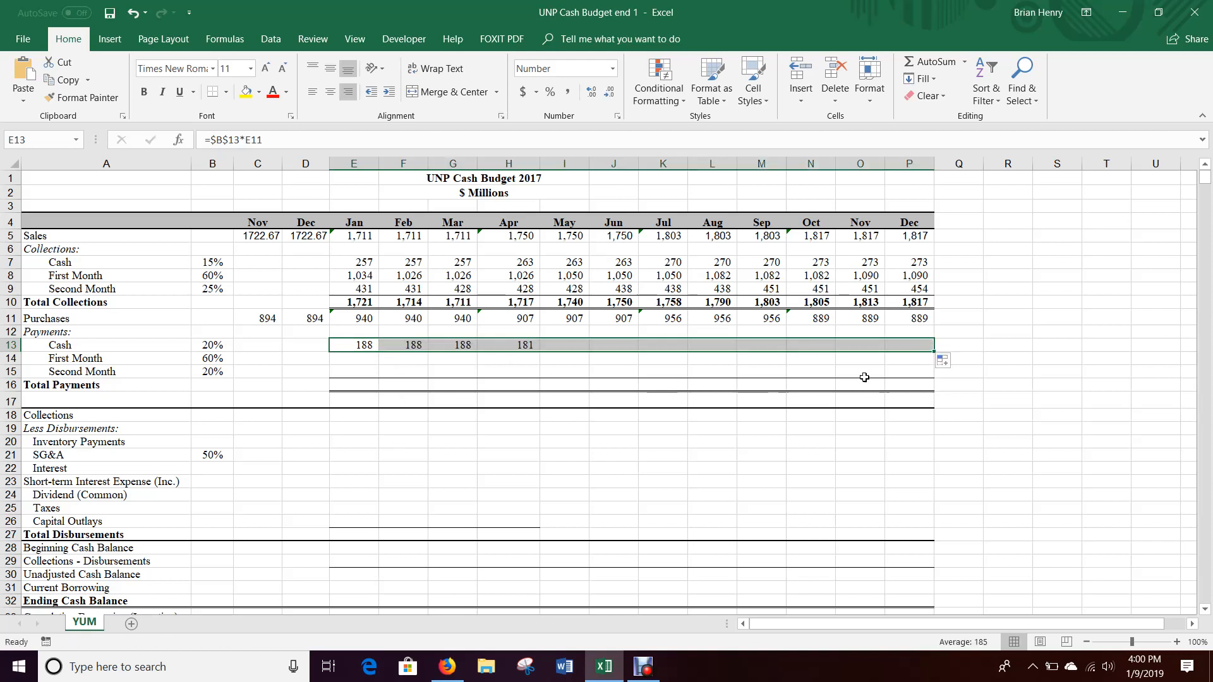
# - Calculate January's First Month payments in E14 from the prior December's purchases with =D11*$B$14
pyautogui.click(365, 357)
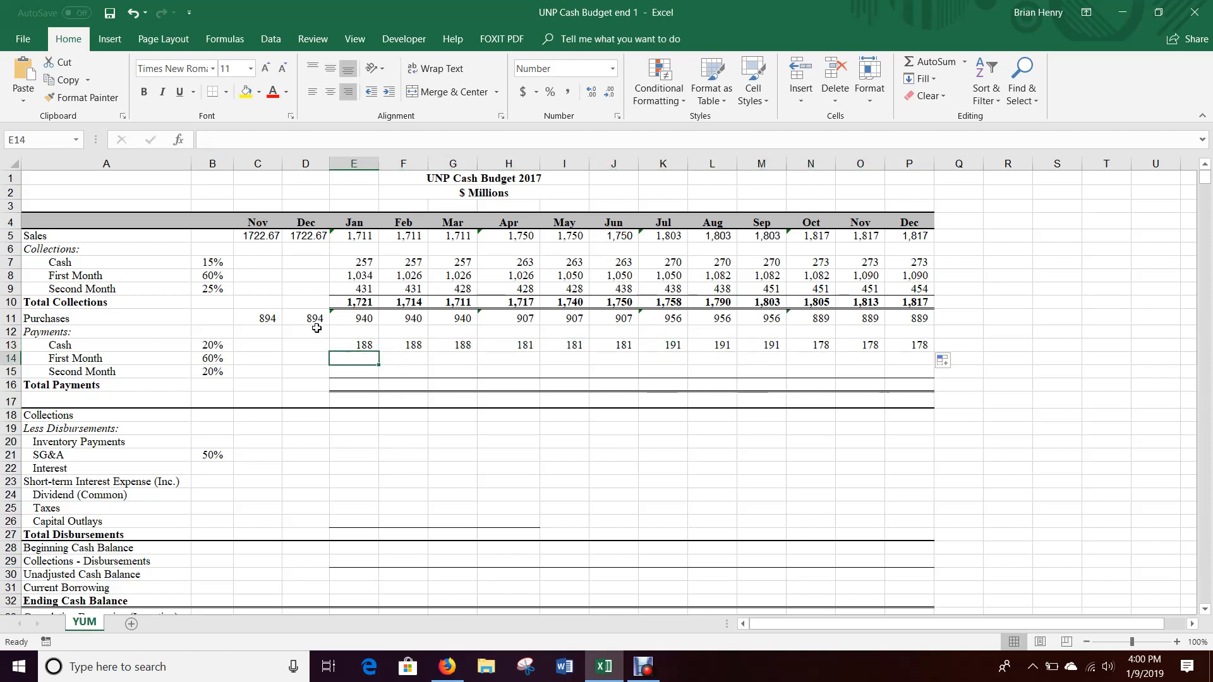
pyautogui.press('Up')
pyautogui.press('Up')
pyautogui.press('Up')
pyautogui.press('Left')
pyautogui.click(366, 357)
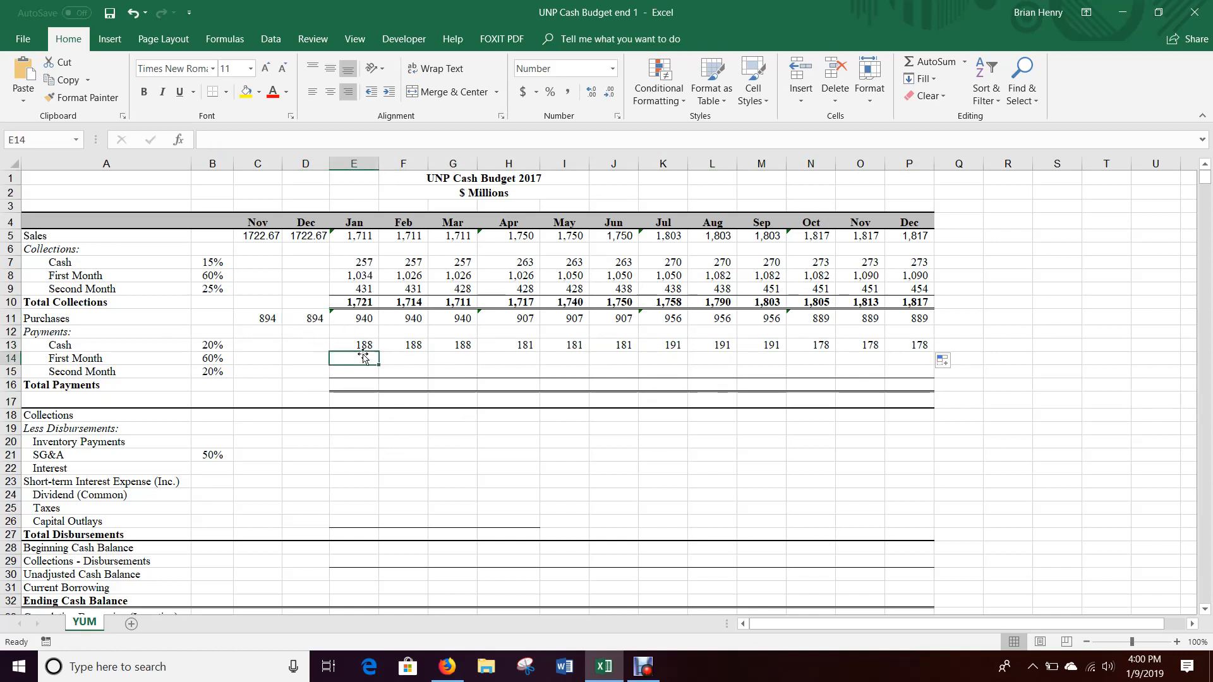
pyautogui.write('=')
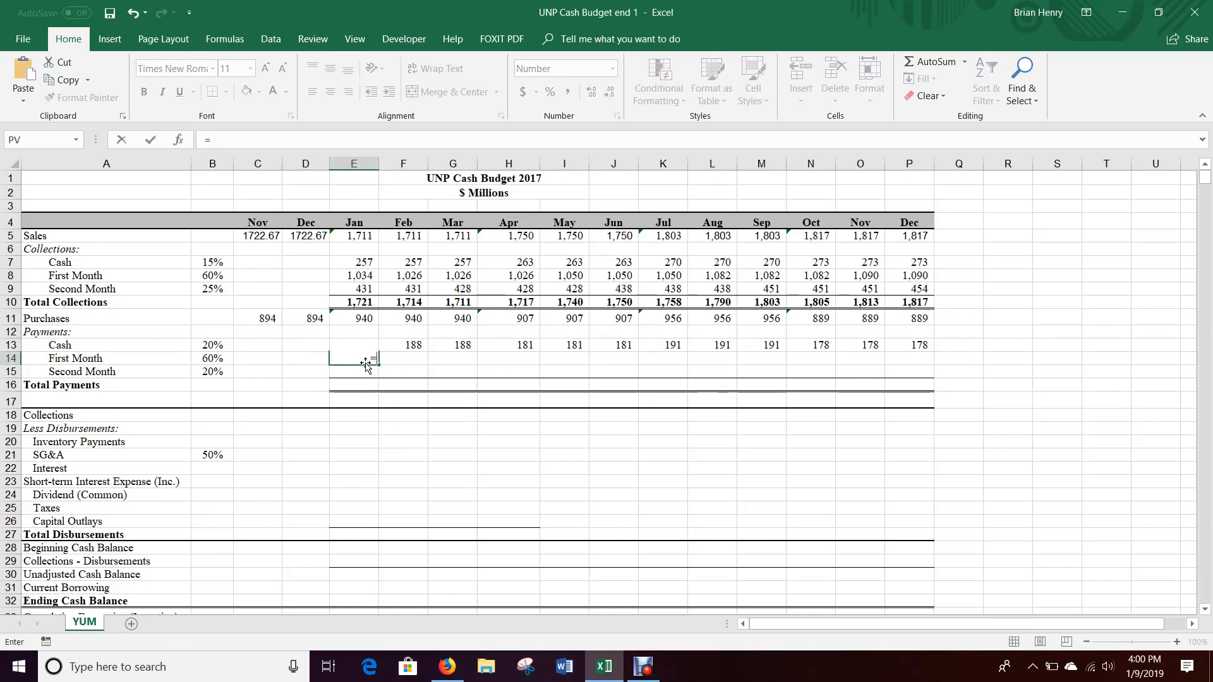
pyautogui.press('Left')
pyautogui.press('Up')
pyautogui.press('Up')
pyautogui.press('Up')
pyautogui.write('*')
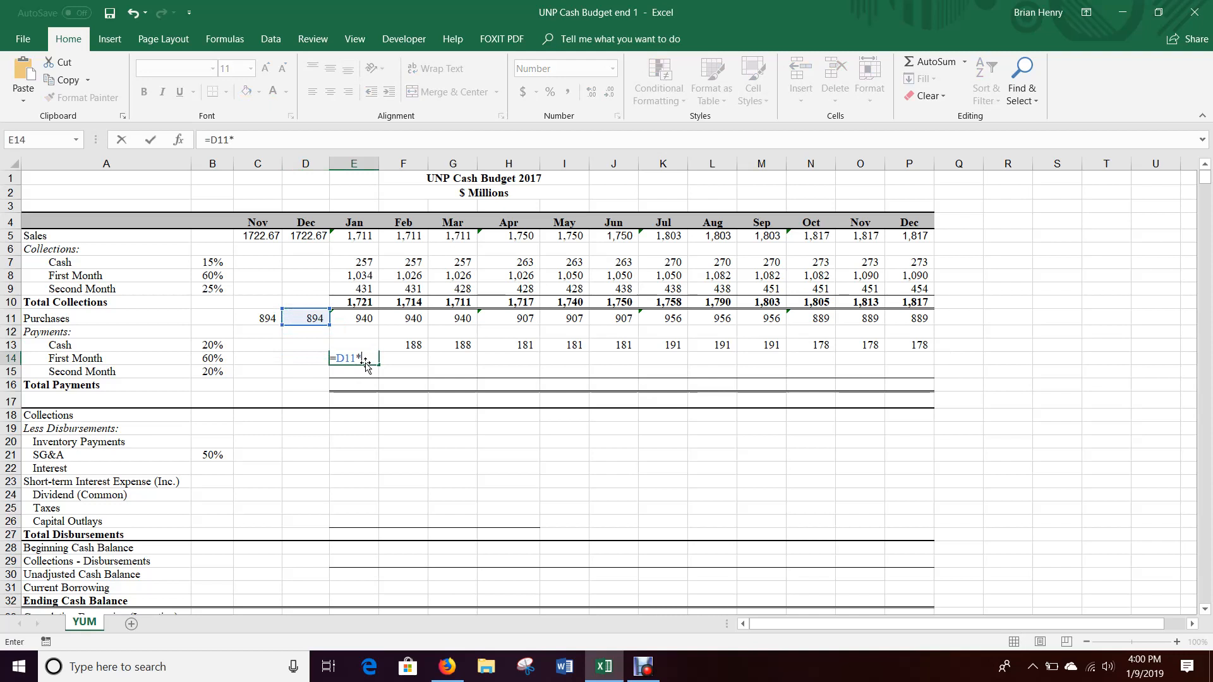
pyautogui.press('Left')
pyautogui.press('Left')
pyautogui.press('Left')
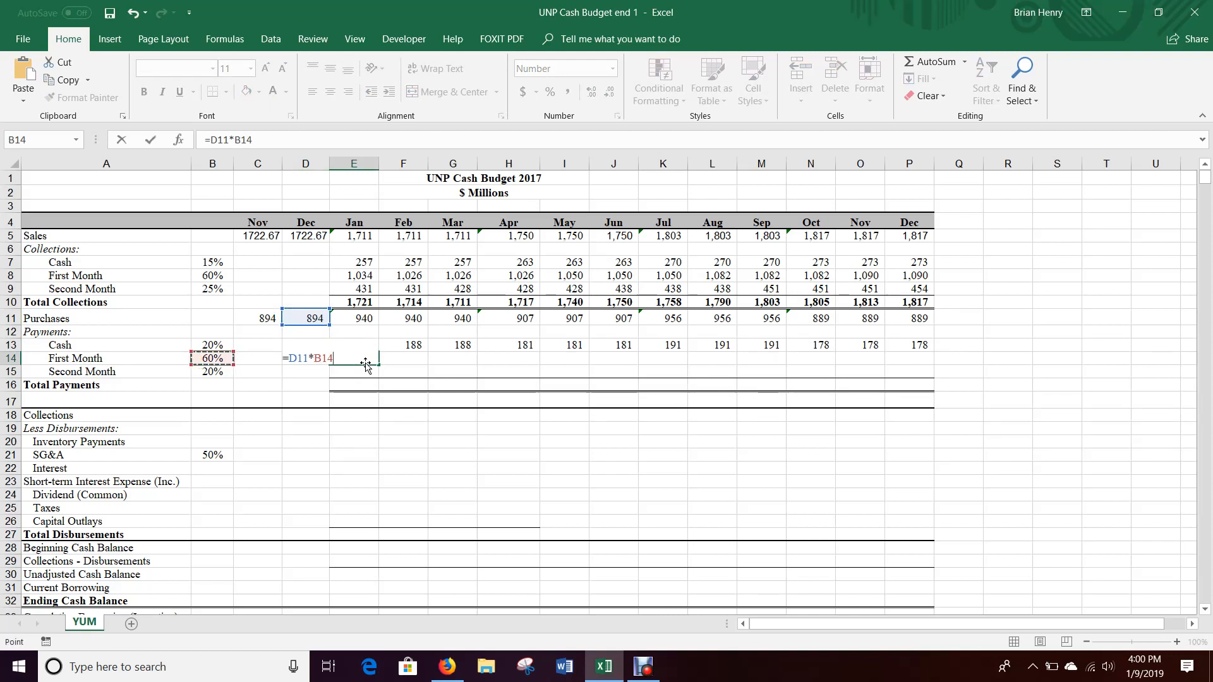
pyautogui.press('F4')
pyautogui.press('Return')
# - Calculate January's Second Month payments in E15 from the prior November's purchases with =C11*$B$15
pyautogui.write('=')
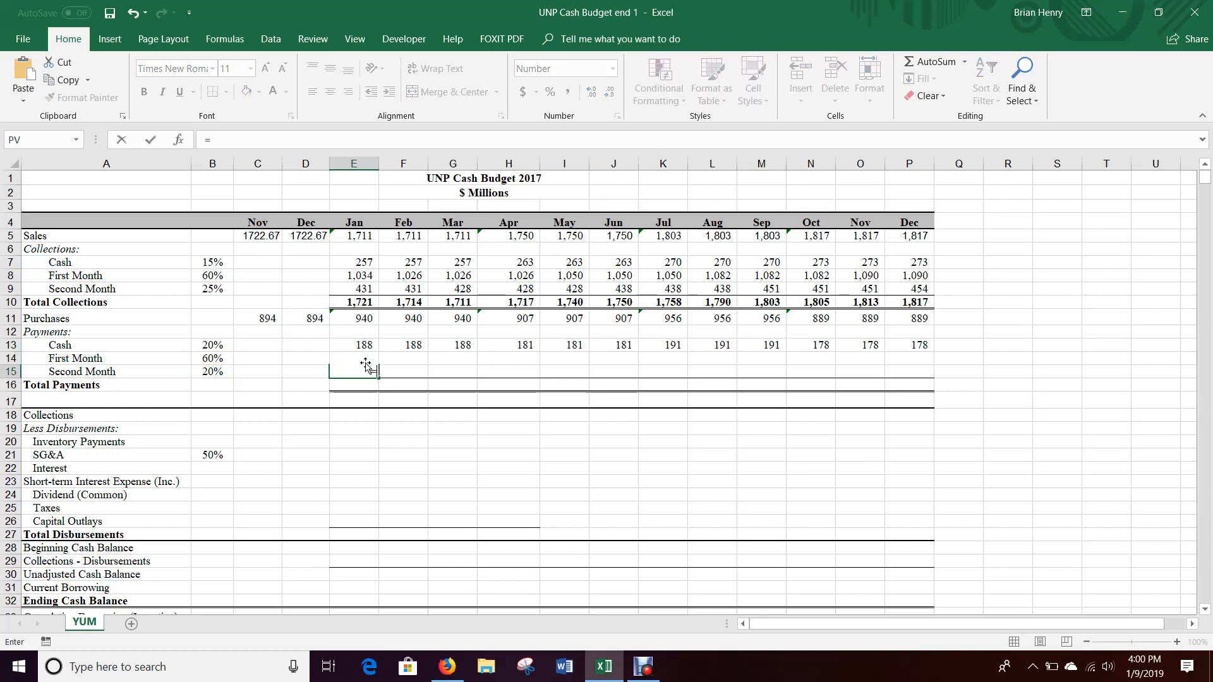
pyautogui.press('Left')
pyautogui.press('Left')
pyautogui.press('Up')
pyautogui.press('Up')
pyautogui.press('Up')
pyautogui.press('Up')
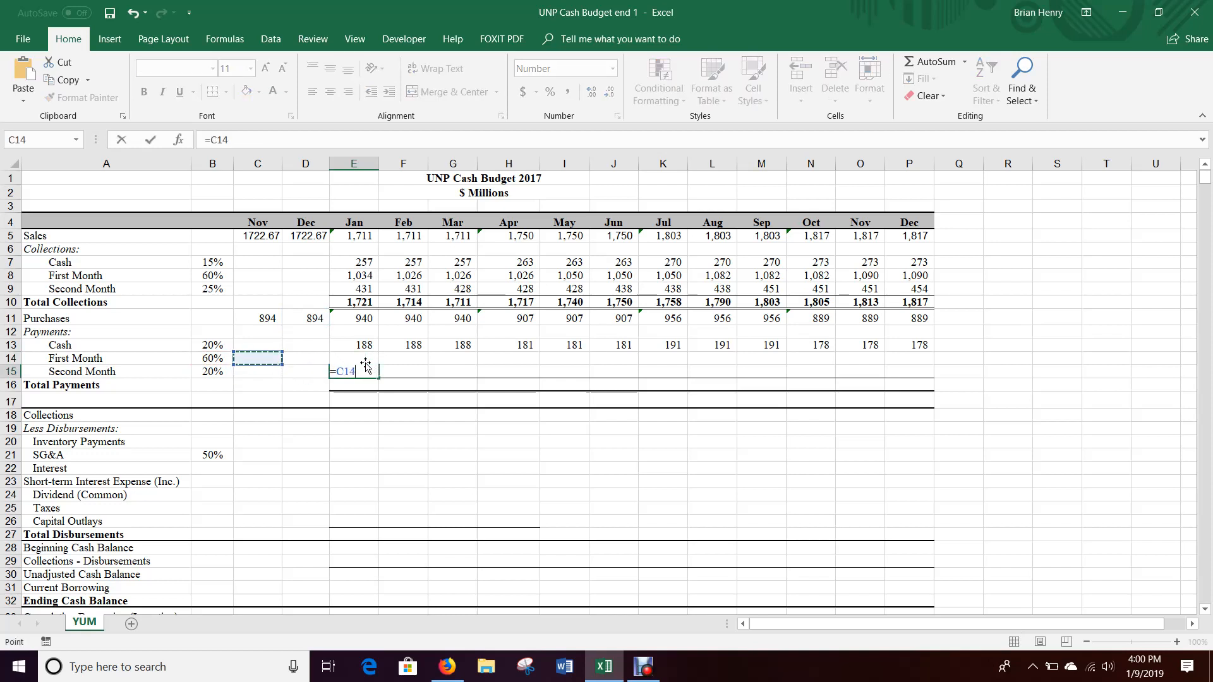
pyautogui.write('*')
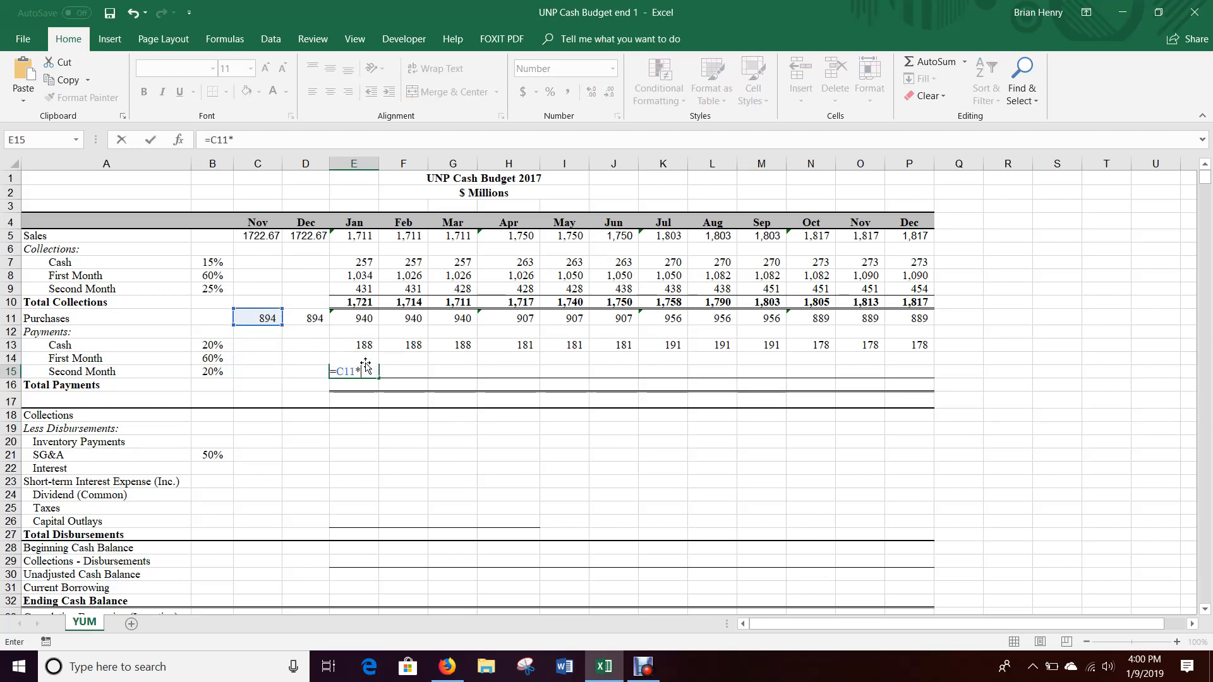
pyautogui.press('Left')
pyautogui.press('Left')
pyautogui.press('Left')
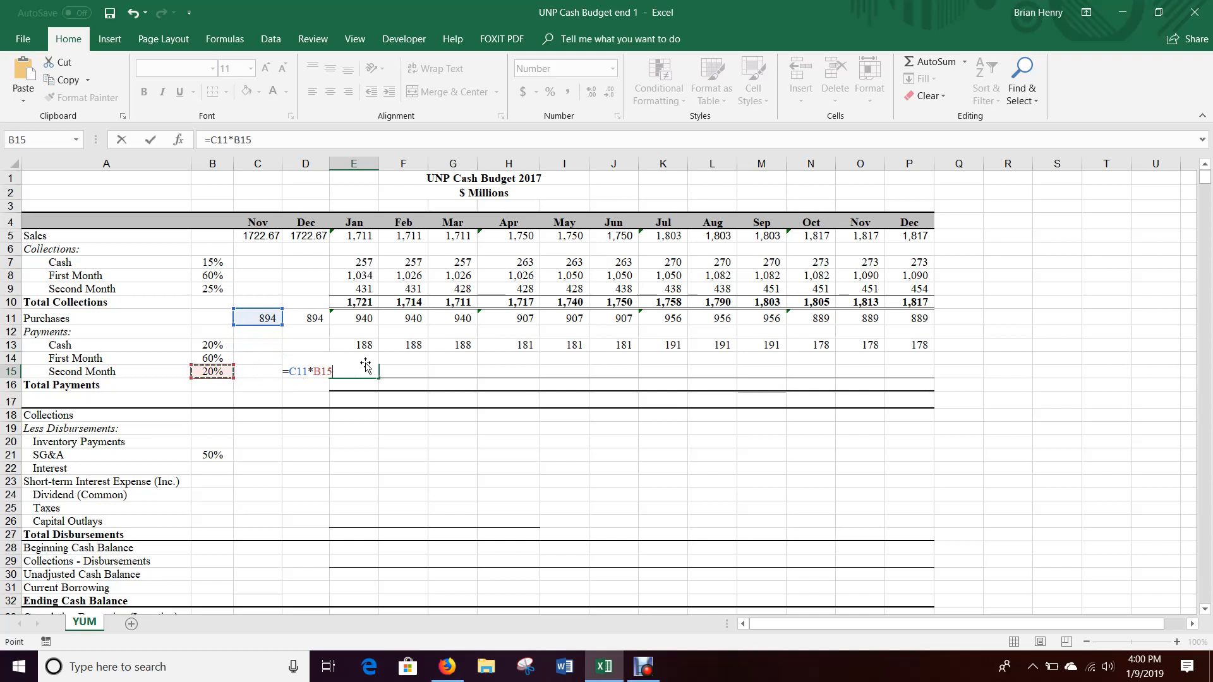
pyautogui.press('F4')
pyautogui.press('Return')
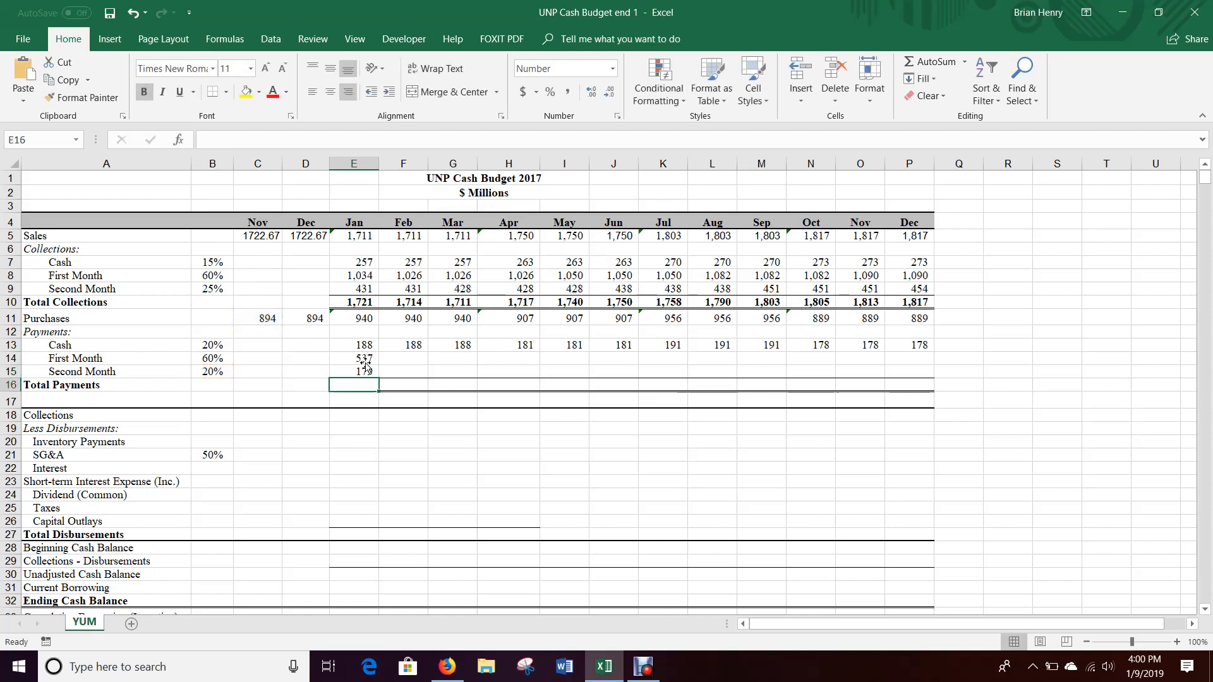
# - Fill the First Month and Second Month payment formulas from E14:E15 across through December in column P
pyautogui.click(372, 325)
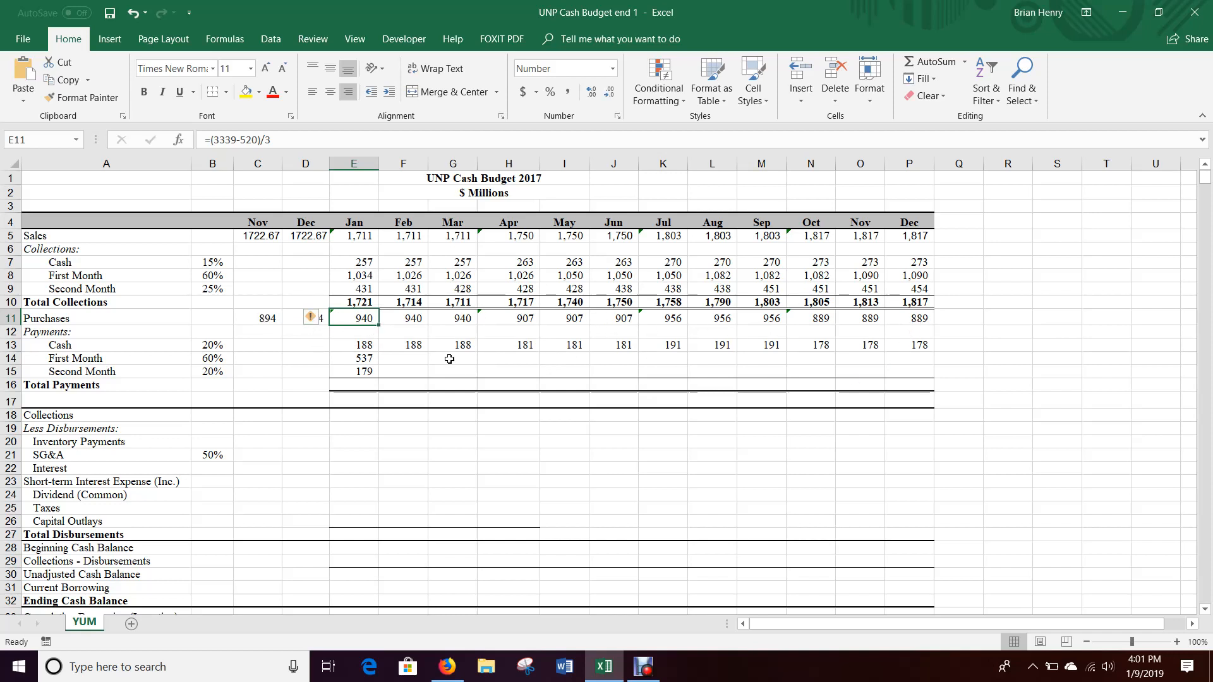
pyautogui.click(372, 344)
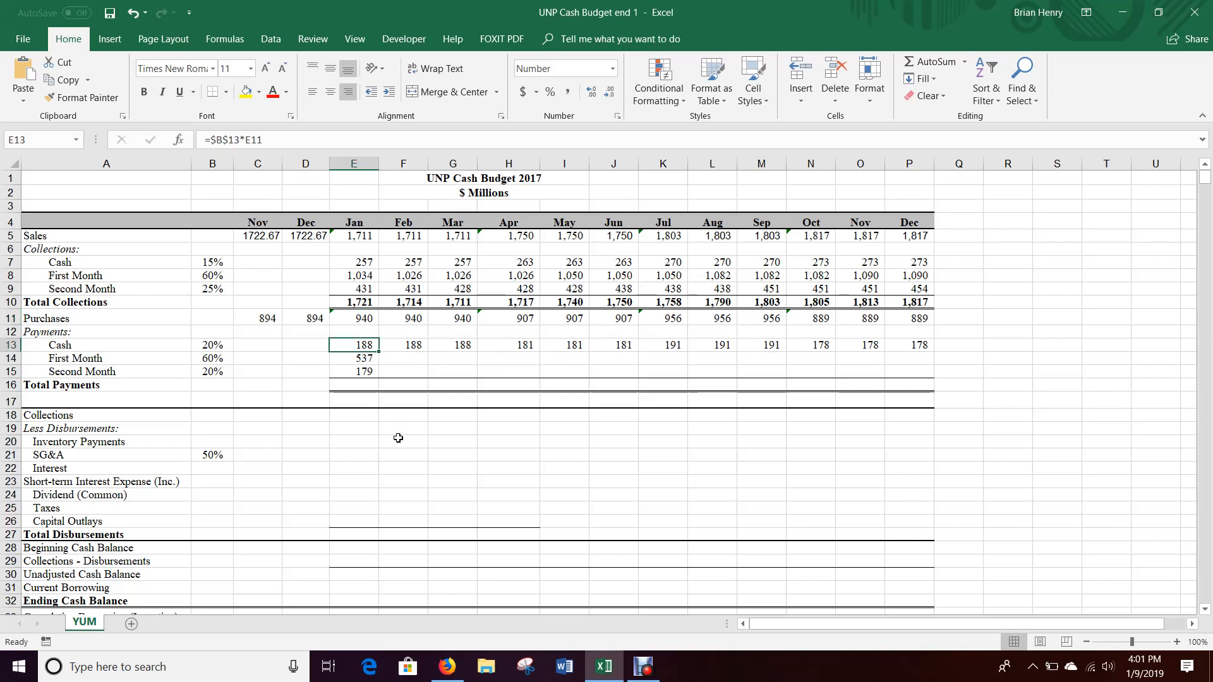
pyautogui.hotkey('ctrl', 'Right')
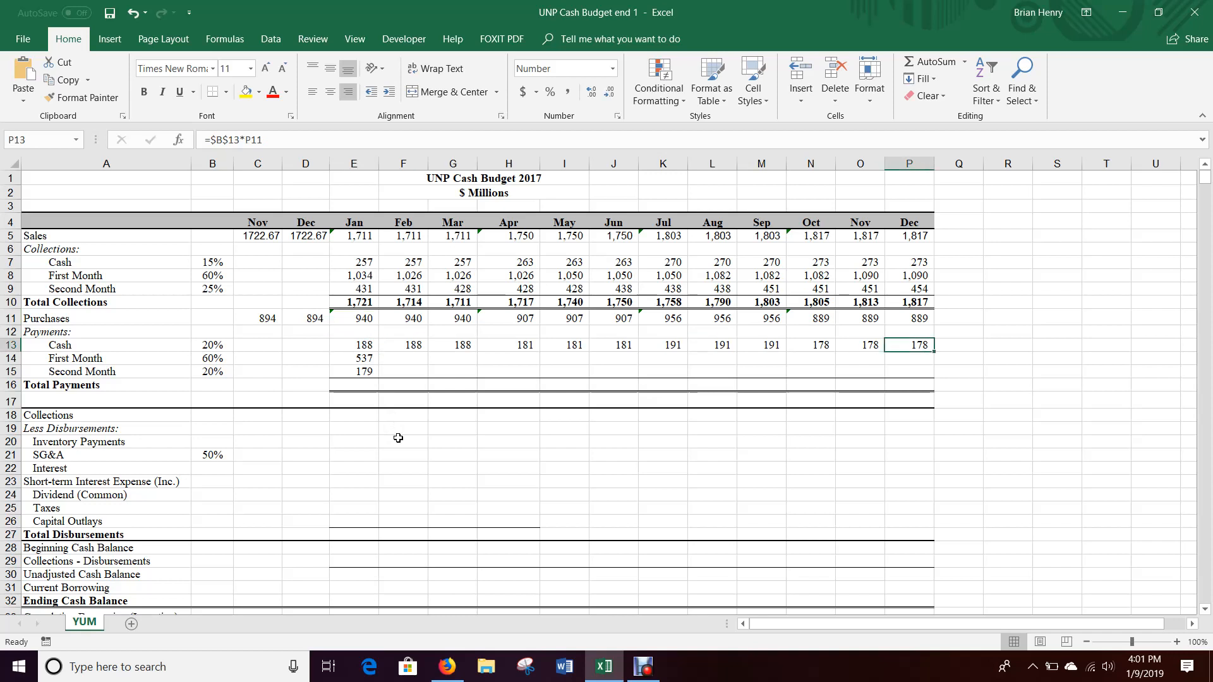
pyautogui.press('Down')
pyautogui.hotkey('shift', 'Down')
pyautogui.hotkey('ctrl', 'shift', 'Left')
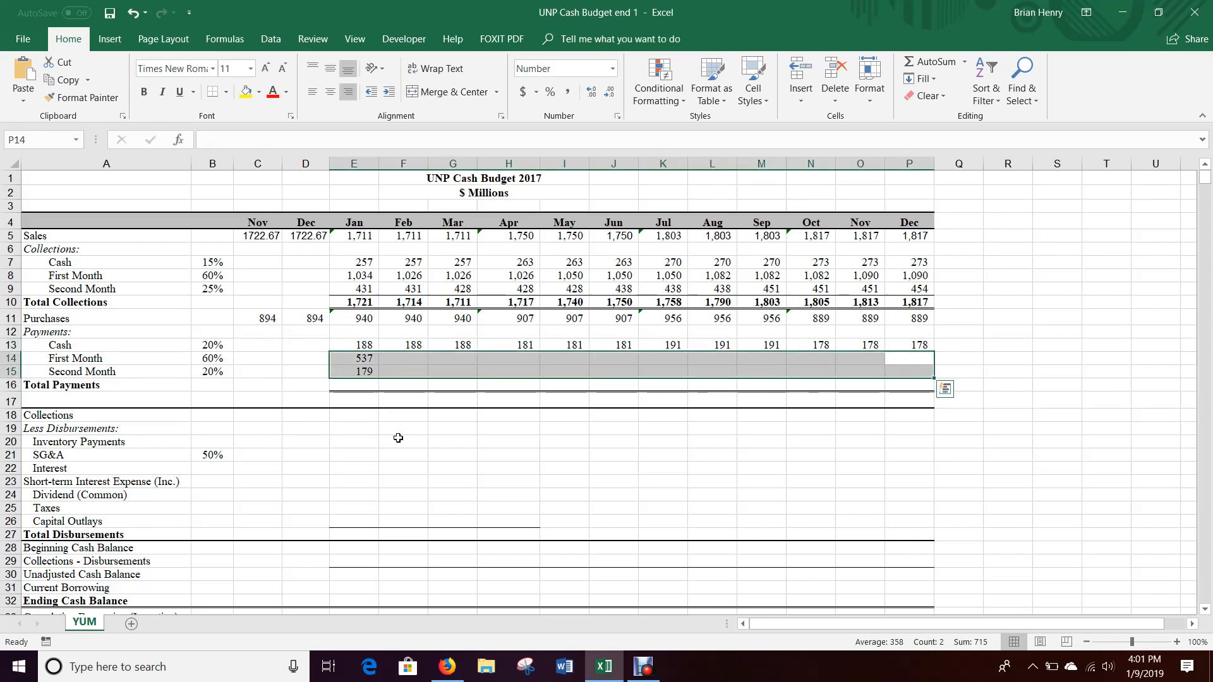
pyautogui.hotkey('ctrl', 'r')
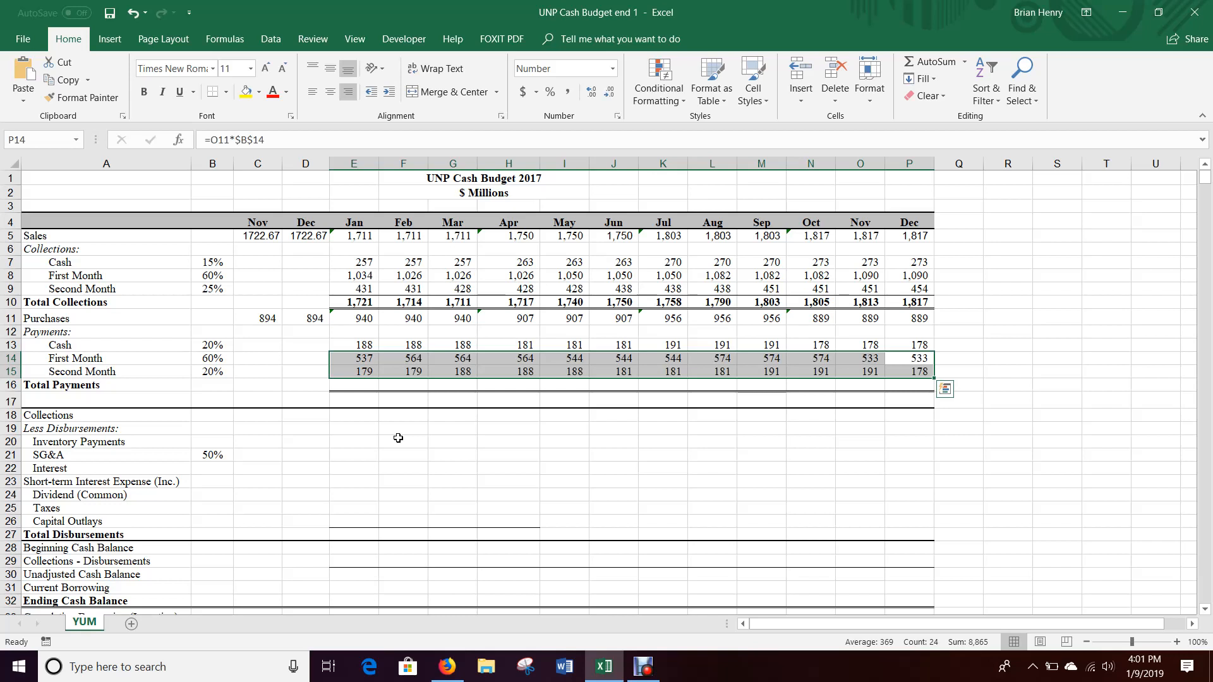
# - Total January's payments in E16 with =SUM(E13:E15)
pyautogui.click(359, 386)
pyautogui.write('=sum(')
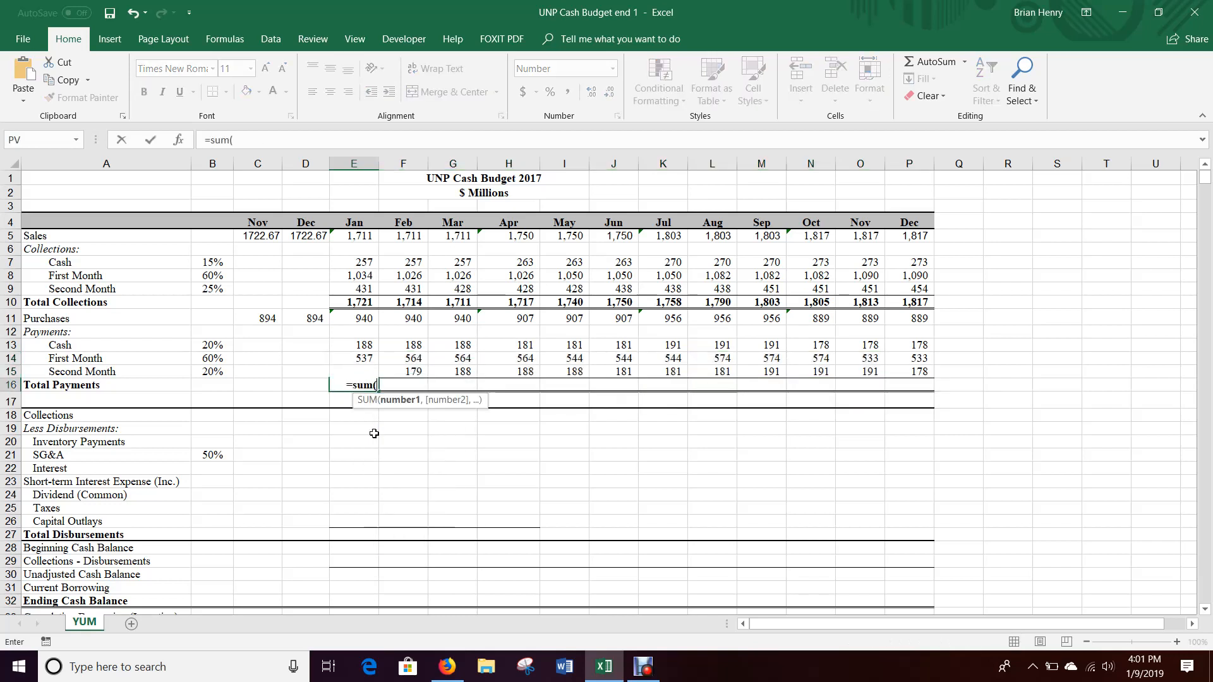
pyautogui.press('Up')
pyautogui.hotkey('shift', 'Up')
pyautogui.hotkey('shift', 'Up')
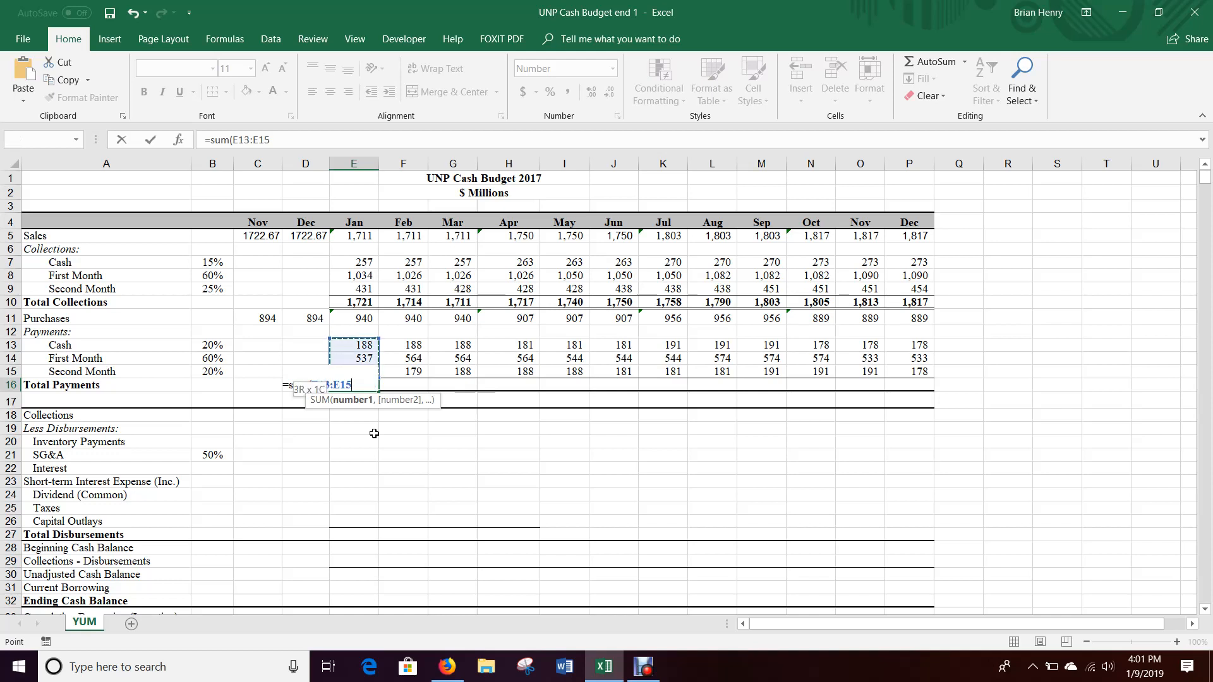
pyautogui.press('Return')
# - Fill the Total Payments formula from E16 across the row through December in P16
pyautogui.press('Up')
pyautogui.hotkey('ctrl', 'Right')
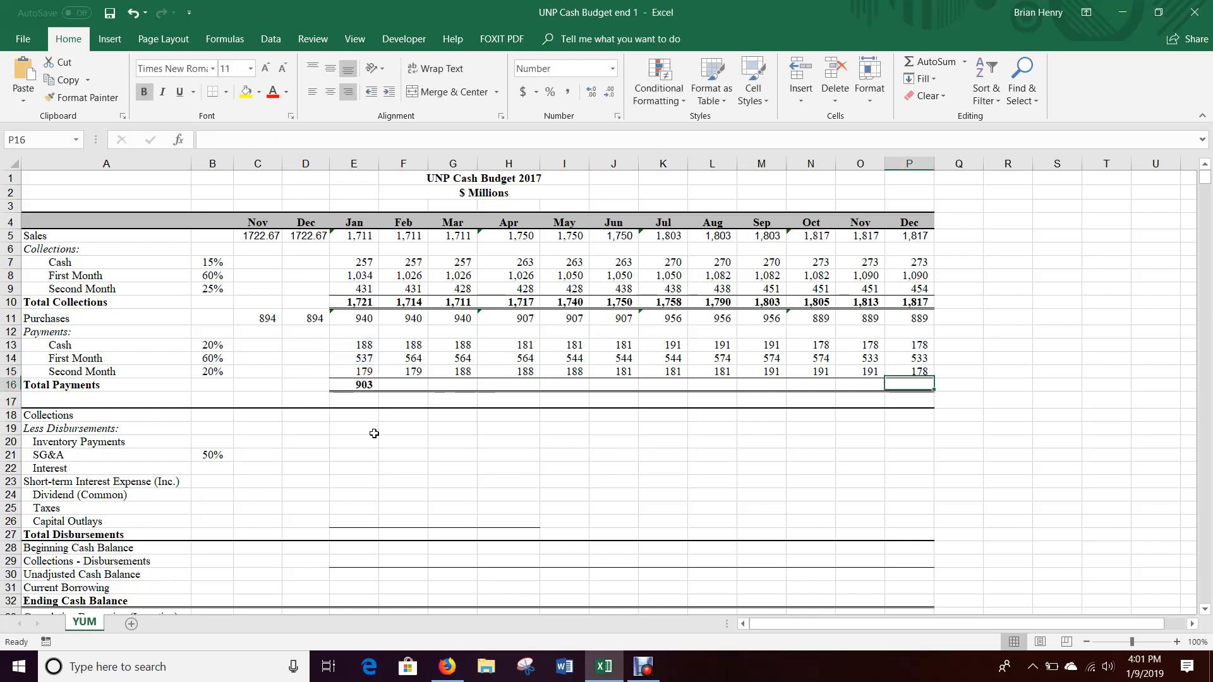
pyautogui.hotkey('ctrl', 'shift', 'Left')
pyautogui.hotkey('ctrl', 'r')
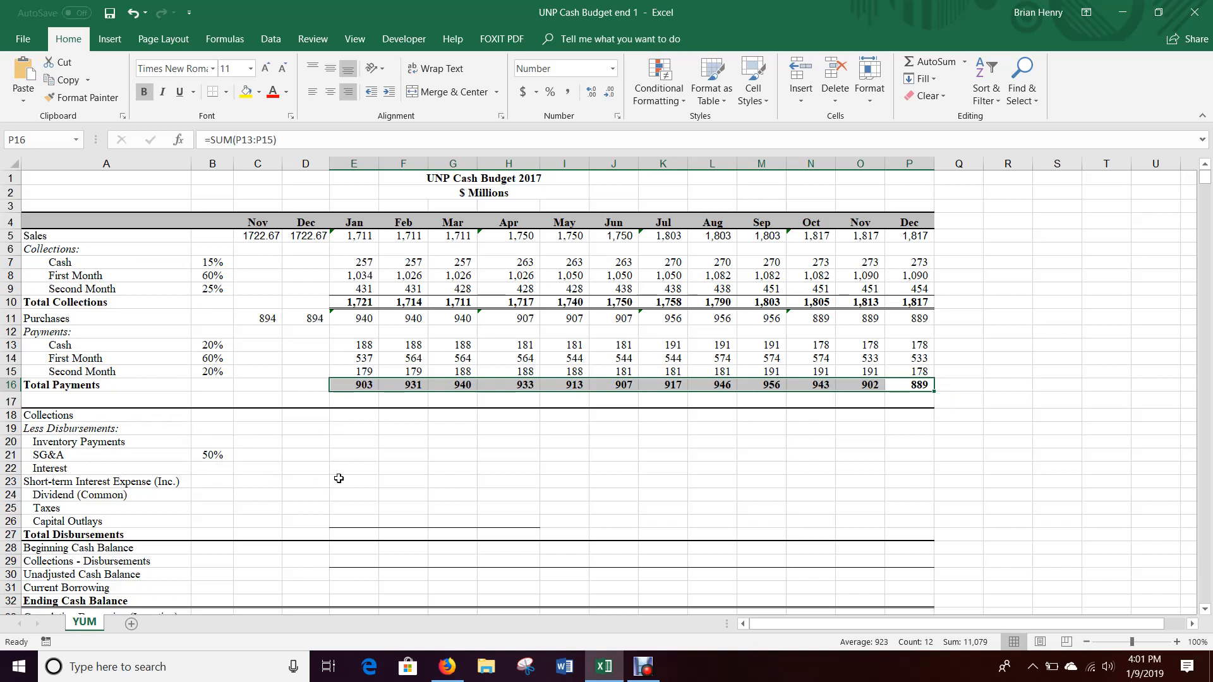
# - Examine the Collections and Less Disbursements rows, from Inventory Payments to Capital Outlays, and the January Total Collections formula in E10
pyautogui.scroll(-2, 339, 479)
pyautogui.click(92, 343)
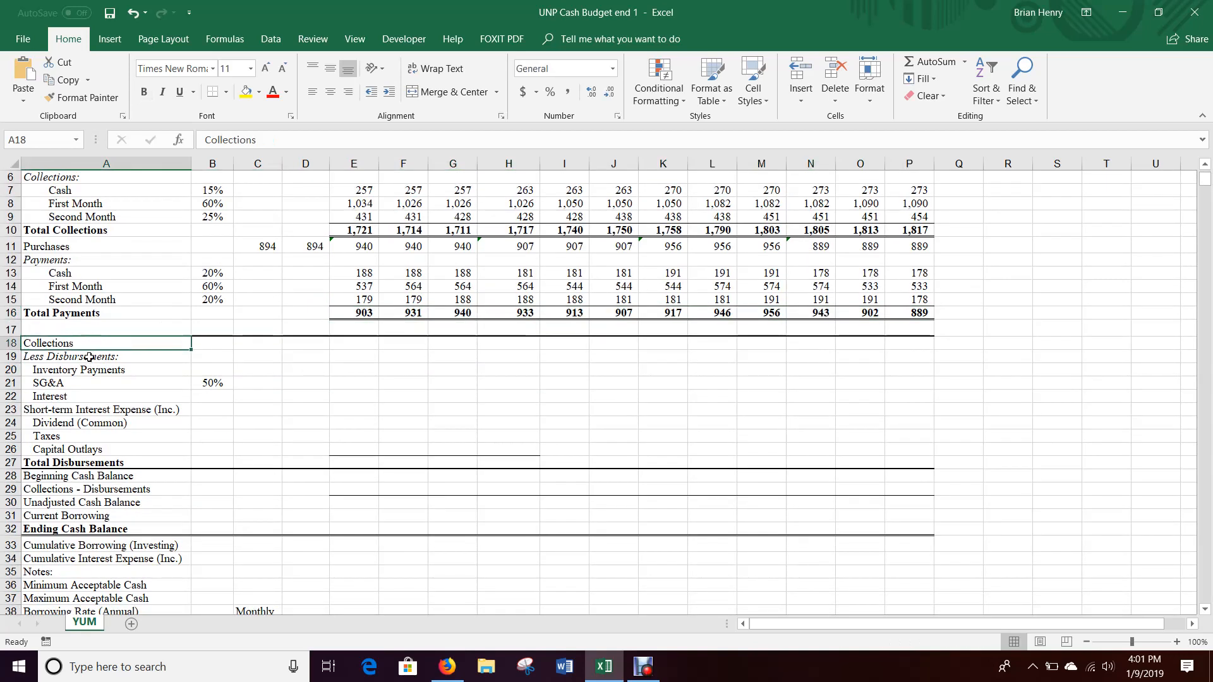
pyautogui.click(89, 358)
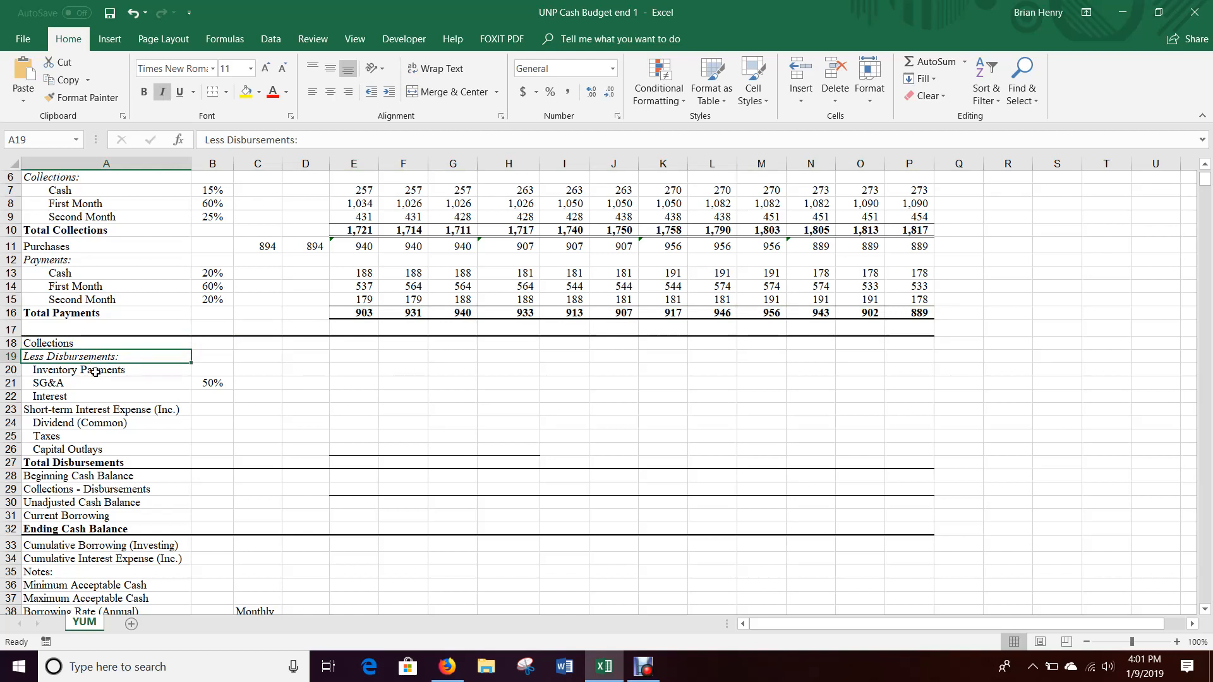
pyautogui.click(95, 372)
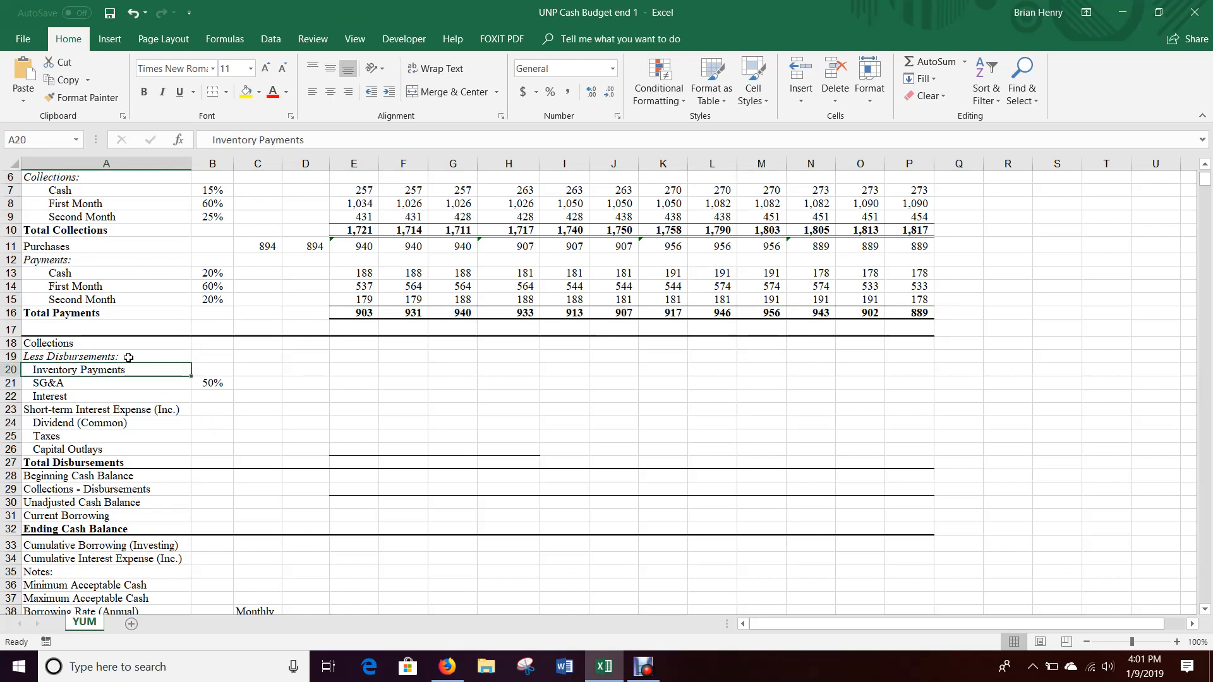
pyautogui.moveTo(96, 372); pyautogui.dragTo(82, 449)
pyautogui.scroll(2, 227, 410)
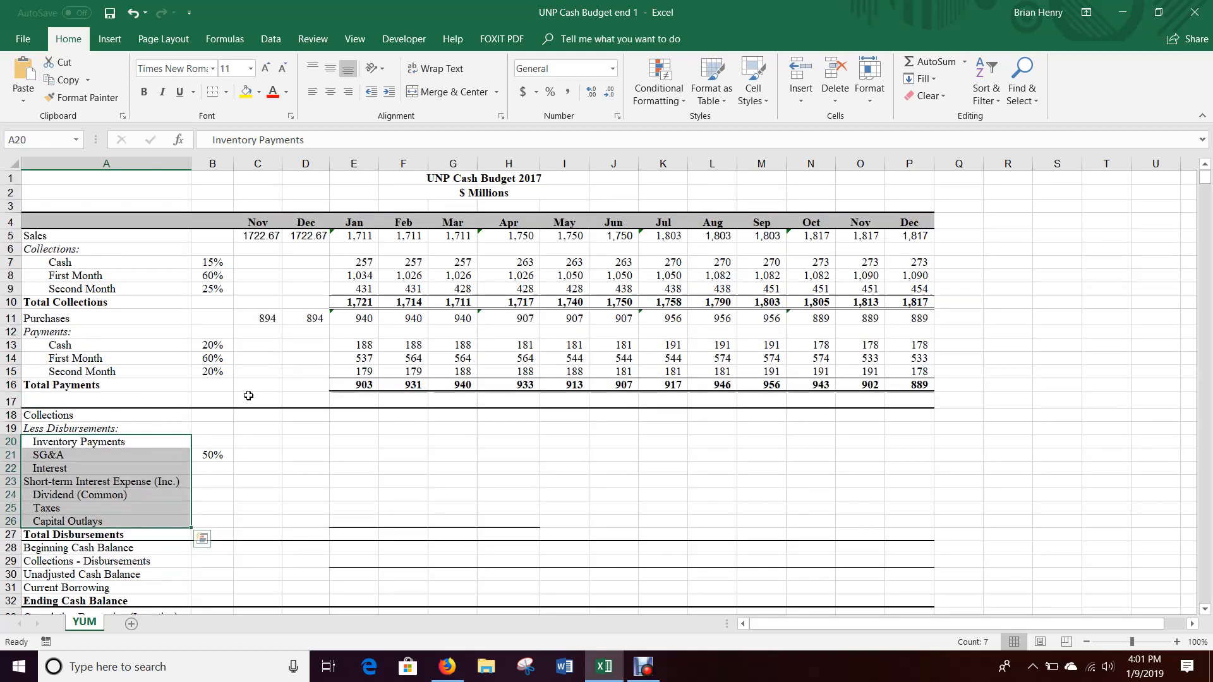
pyautogui.click(341, 302)
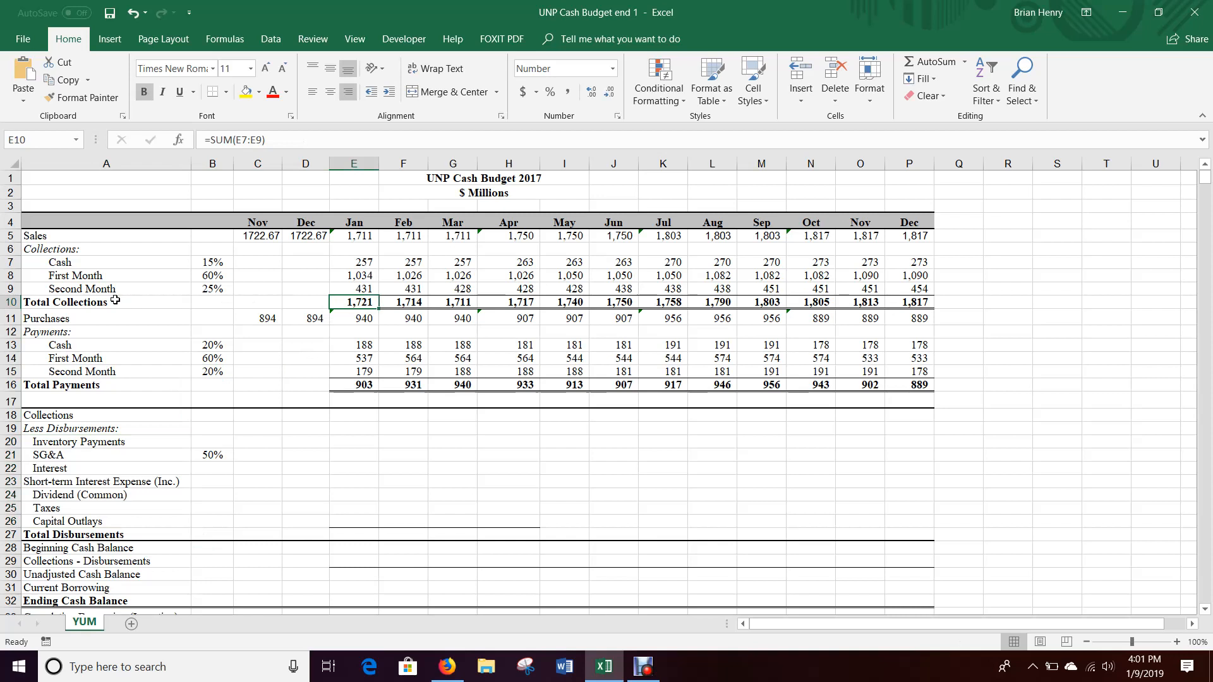
pyautogui.click(61, 416)
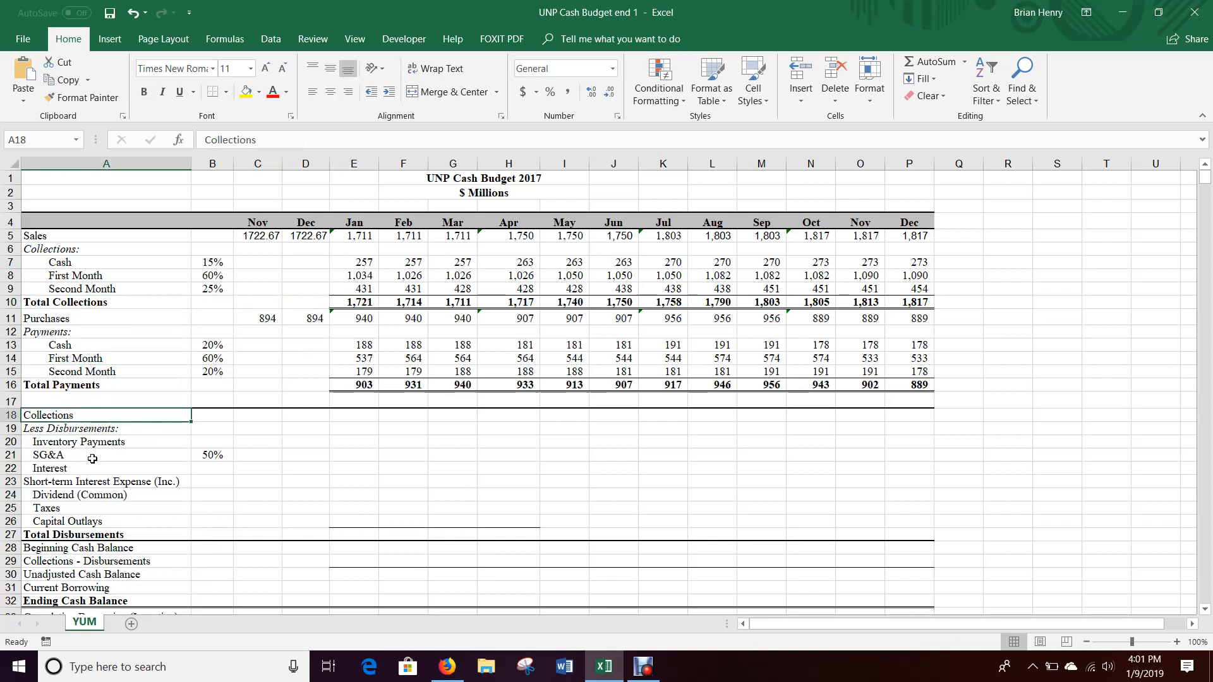
pyautogui.click(355, 302)
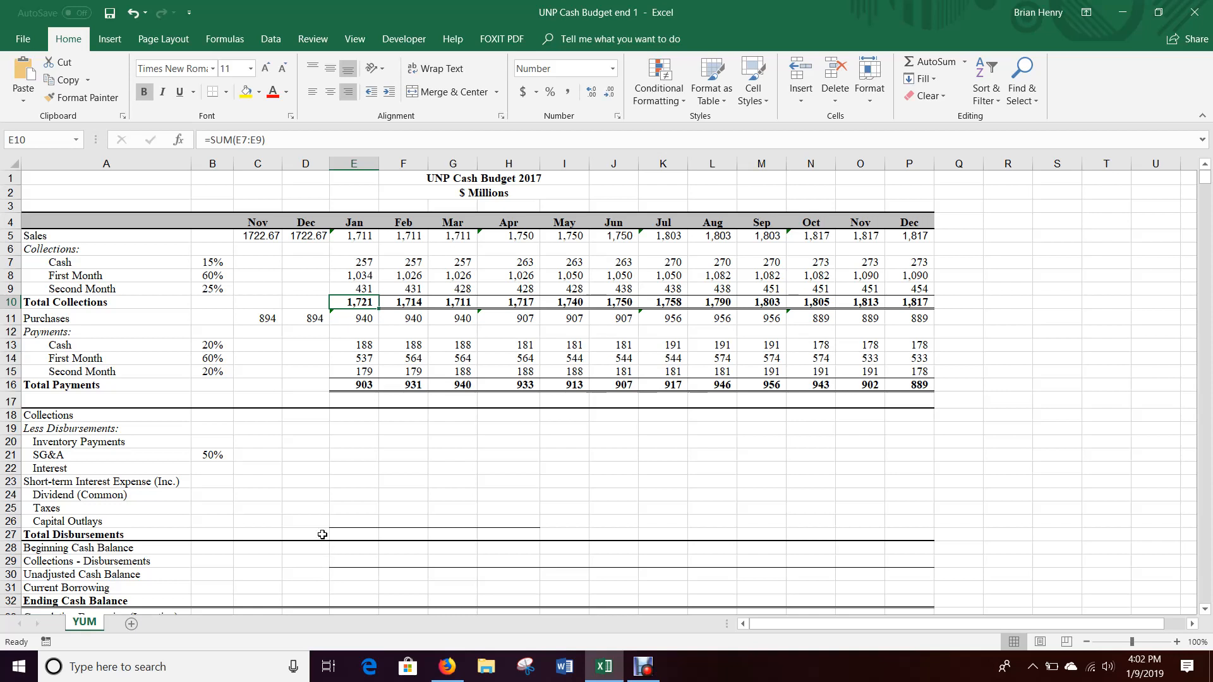
# - Try linking the Collections row E18:P18 to Total Collections, starting with =E10 in January, and clear the row
pyautogui.click(349, 417)
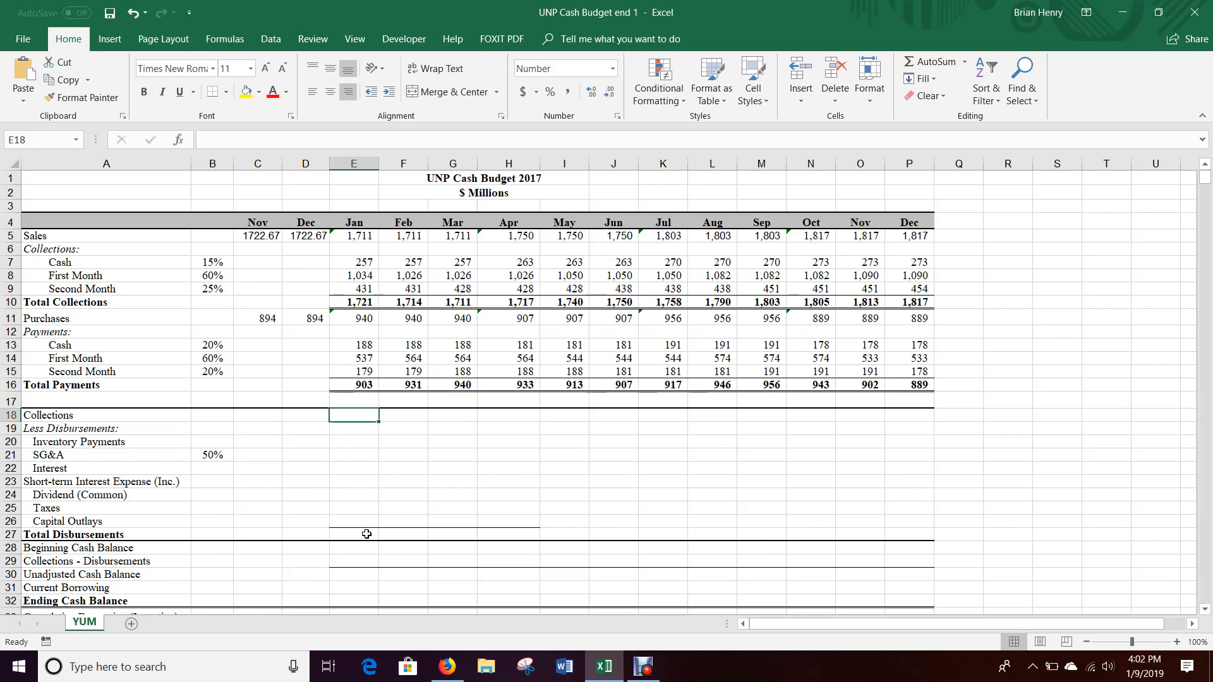
pyautogui.write('=')
pyautogui.press('Up')
pyautogui.press('Up')
pyautogui.press('Up')
pyautogui.press('Up')
pyautogui.press('Up')
pyautogui.press('Up')
pyautogui.press('Up')
pyautogui.press('Up')
pyautogui.press('Up')
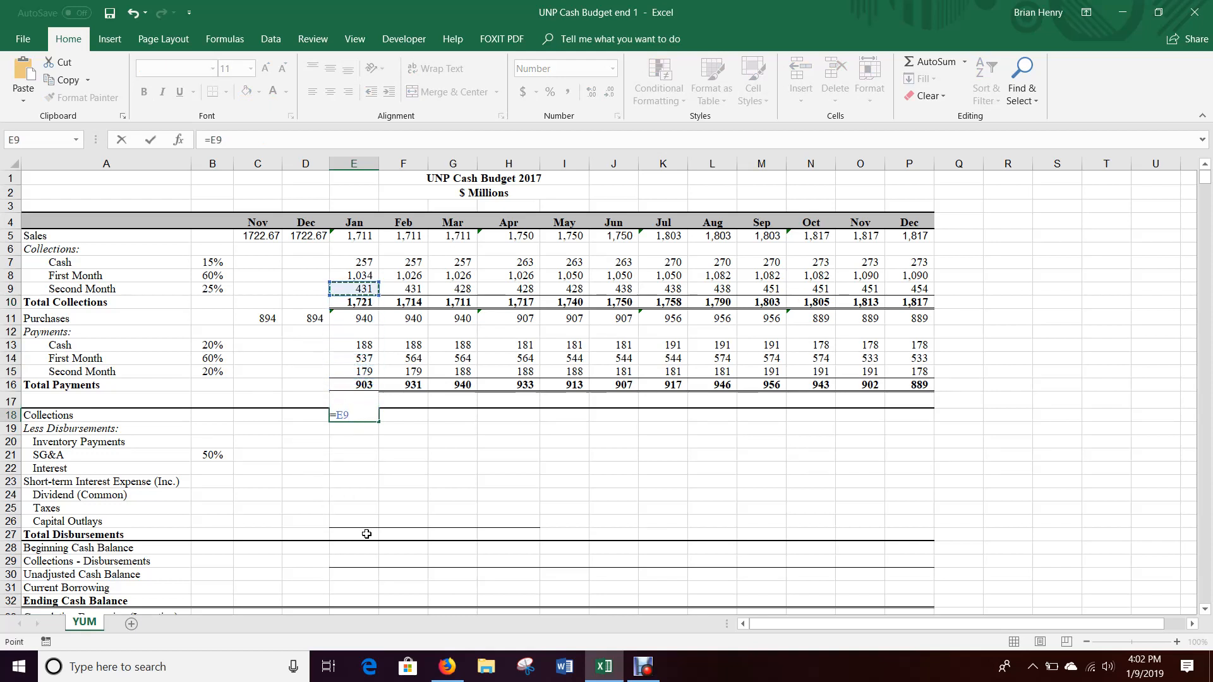
pyautogui.press('Down')
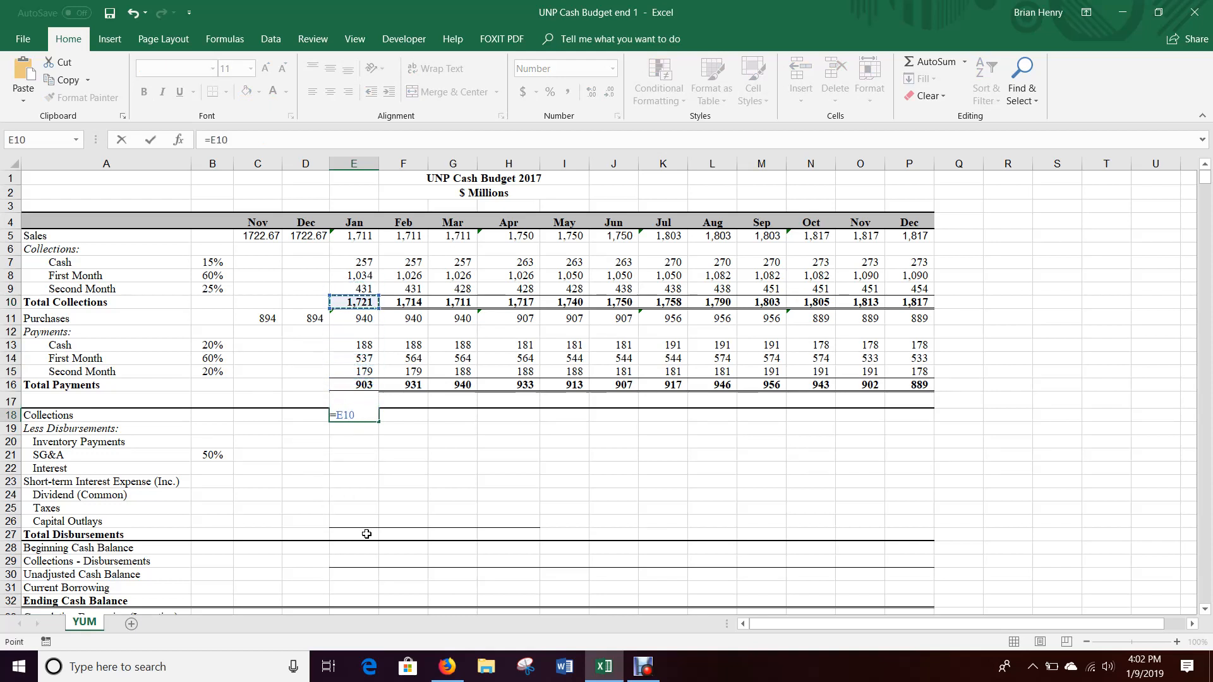
pyautogui.hotkey('ctrl', 'Return')
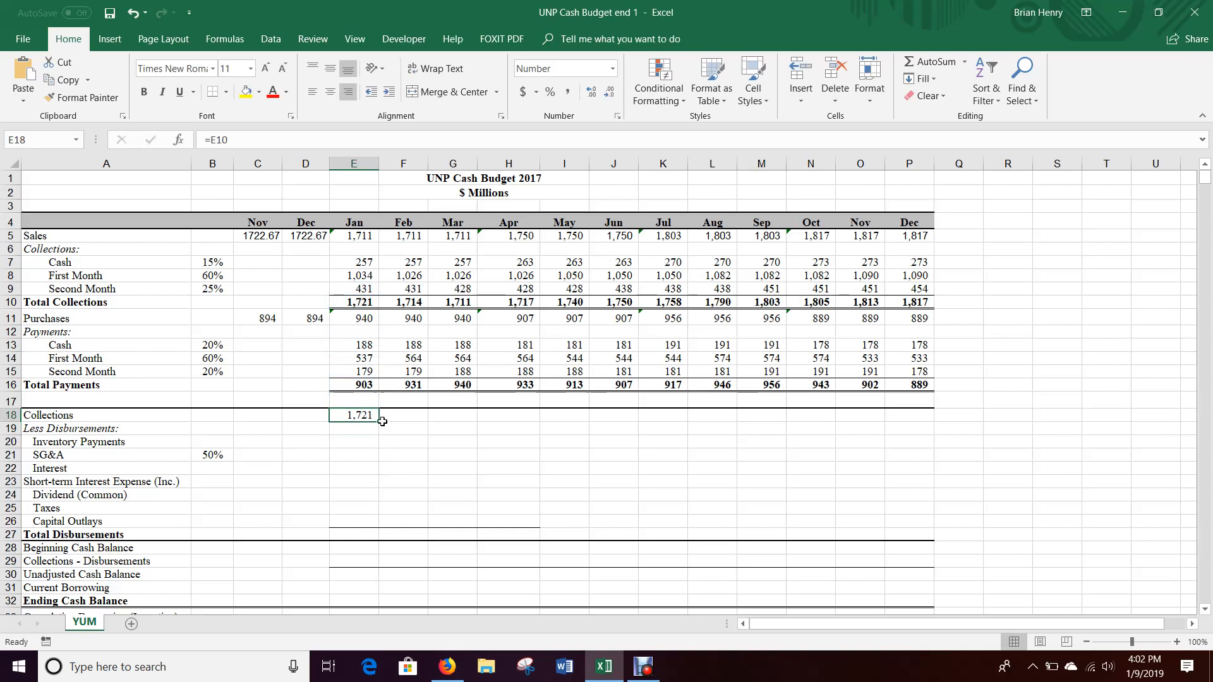
pyautogui.moveTo(377, 422); pyautogui.dragTo(925, 436)
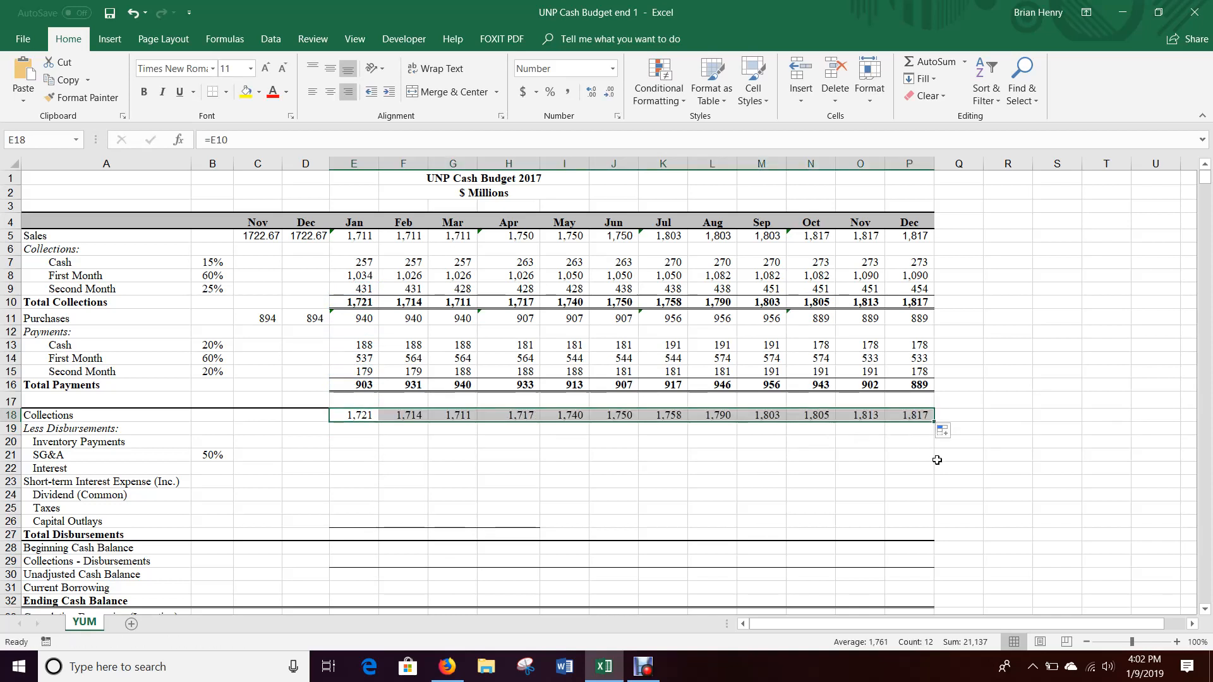
pyautogui.press('Delete')
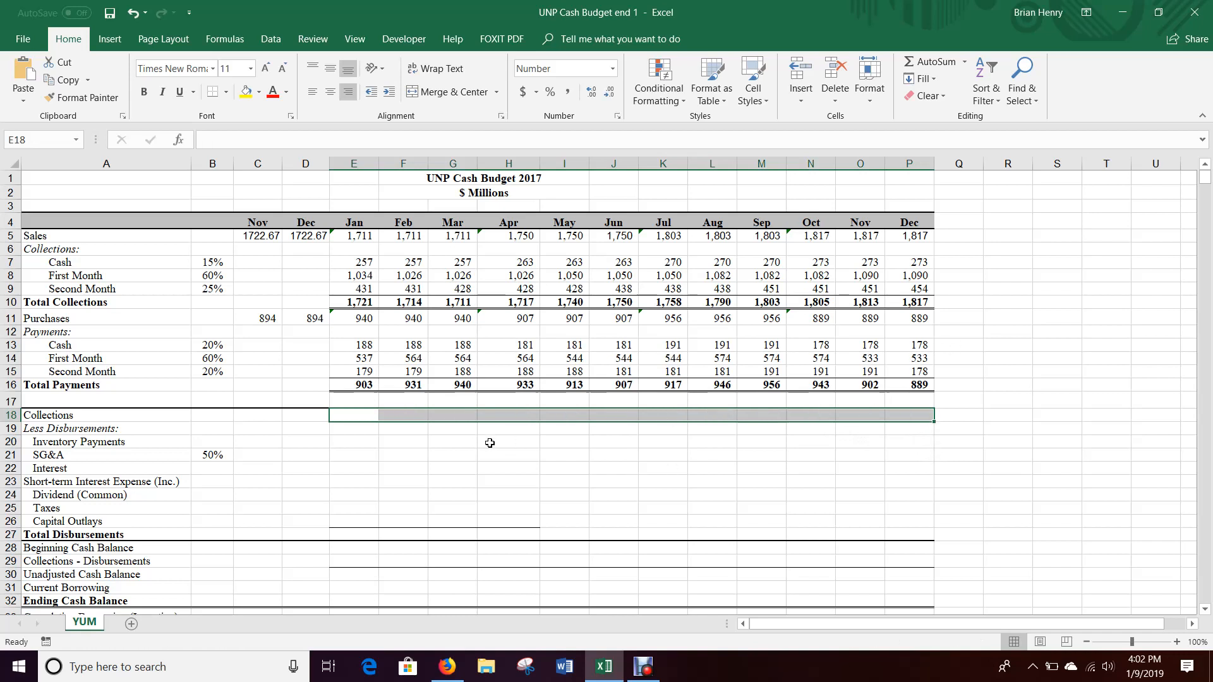
# - Link January's Inventory Payments in E20 to Total Payments with =E16 and fill it across through December in P20
pyautogui.scroll(-2, 297, 490)
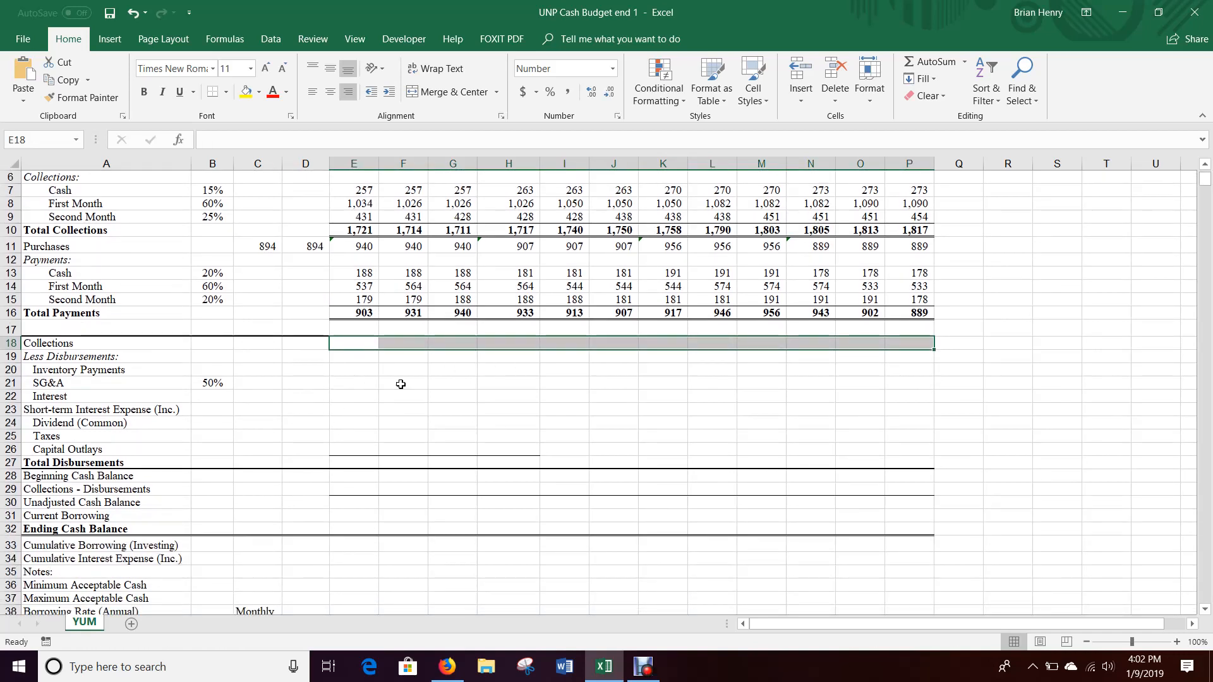
pyautogui.click(344, 369)
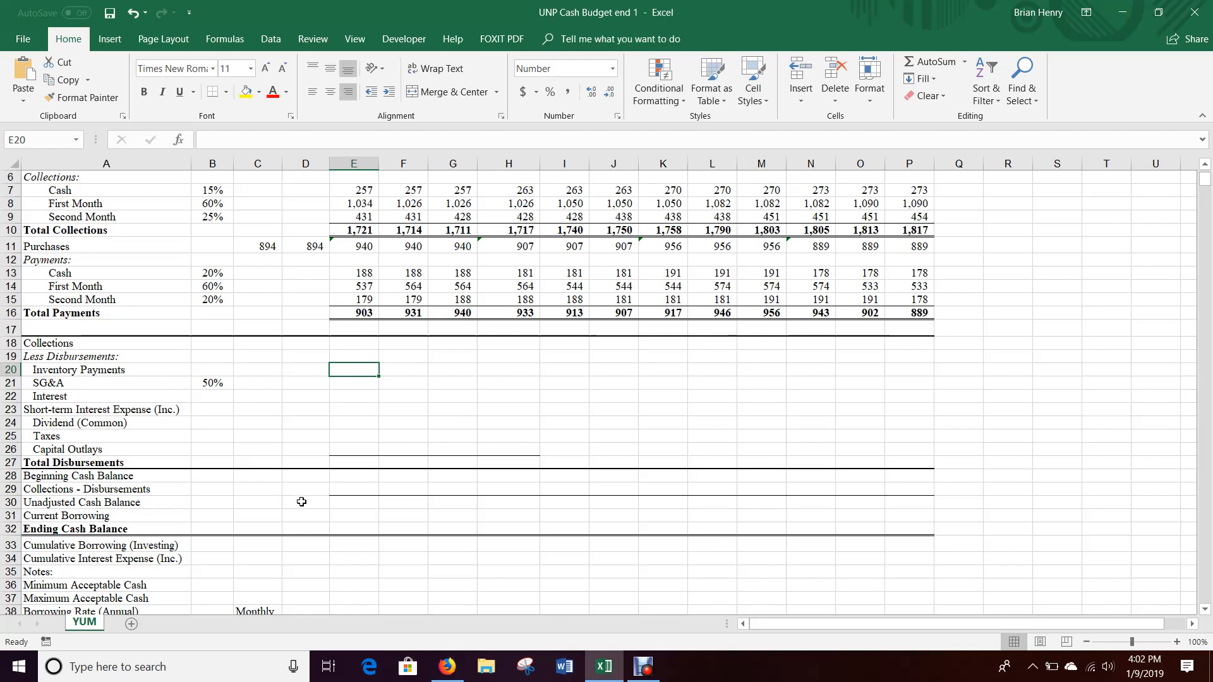
pyautogui.write('=')
pyautogui.press('Up')
pyautogui.press('Up')
pyautogui.press('Up')
pyautogui.press('Up')
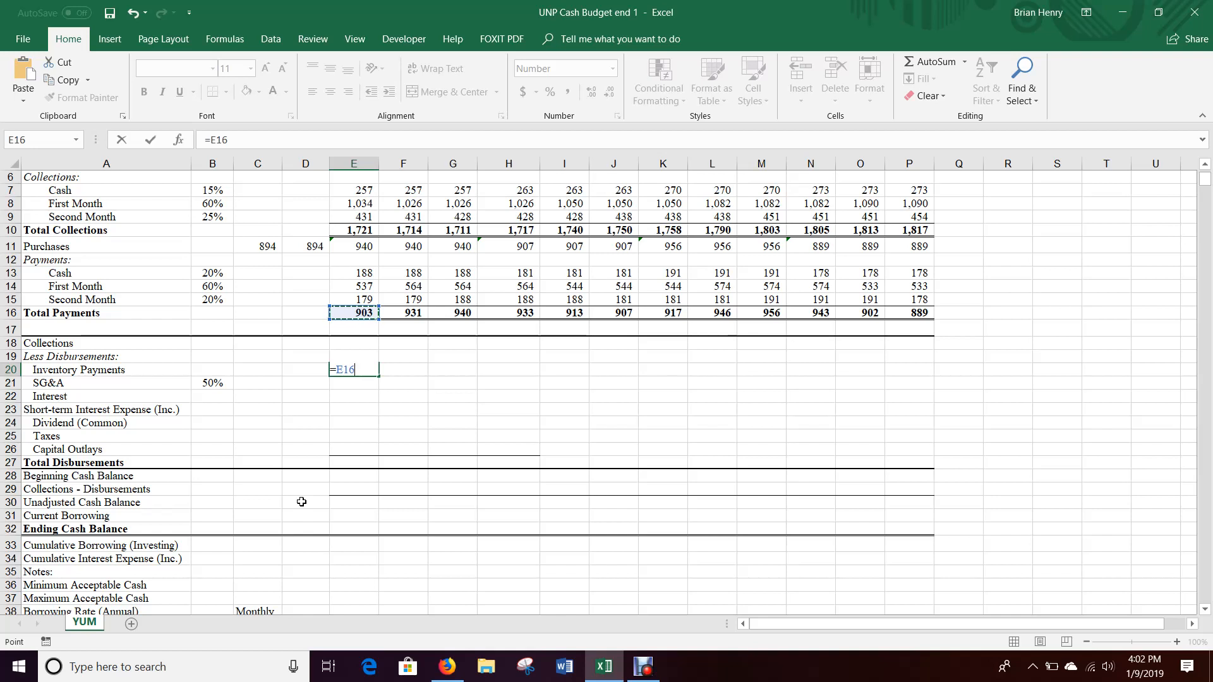
pyautogui.press('Return')
pyautogui.press('Up')
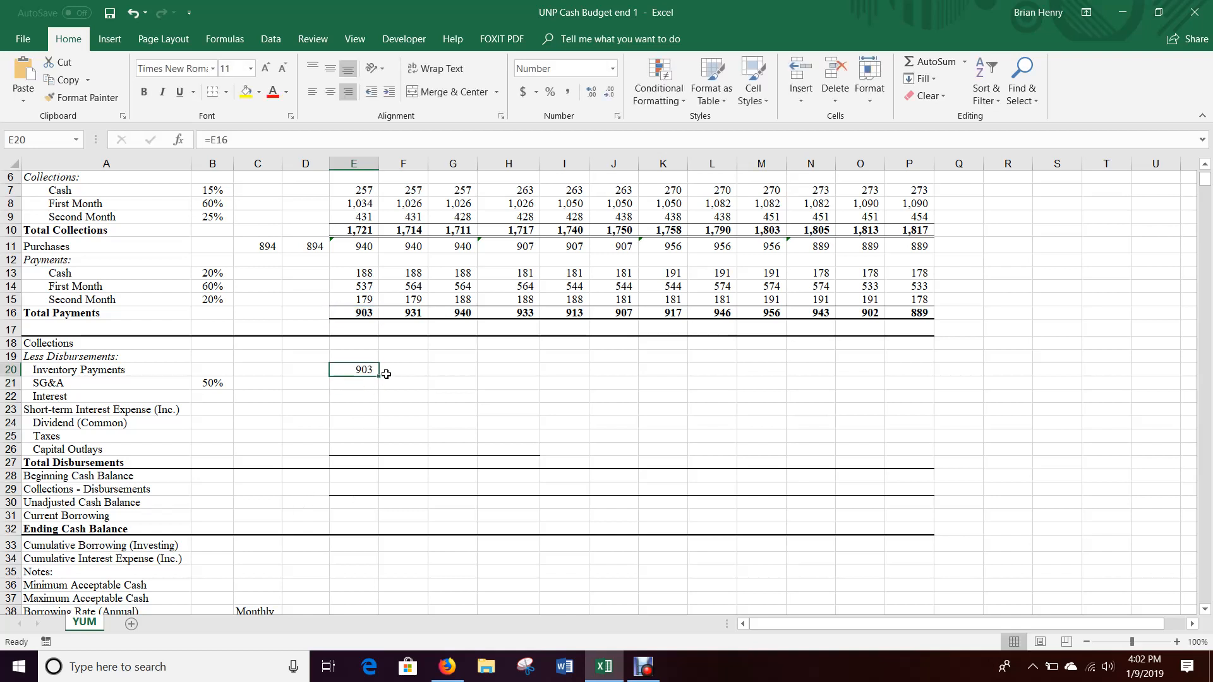
pyautogui.moveTo(381, 376); pyautogui.dragTo(936, 397)
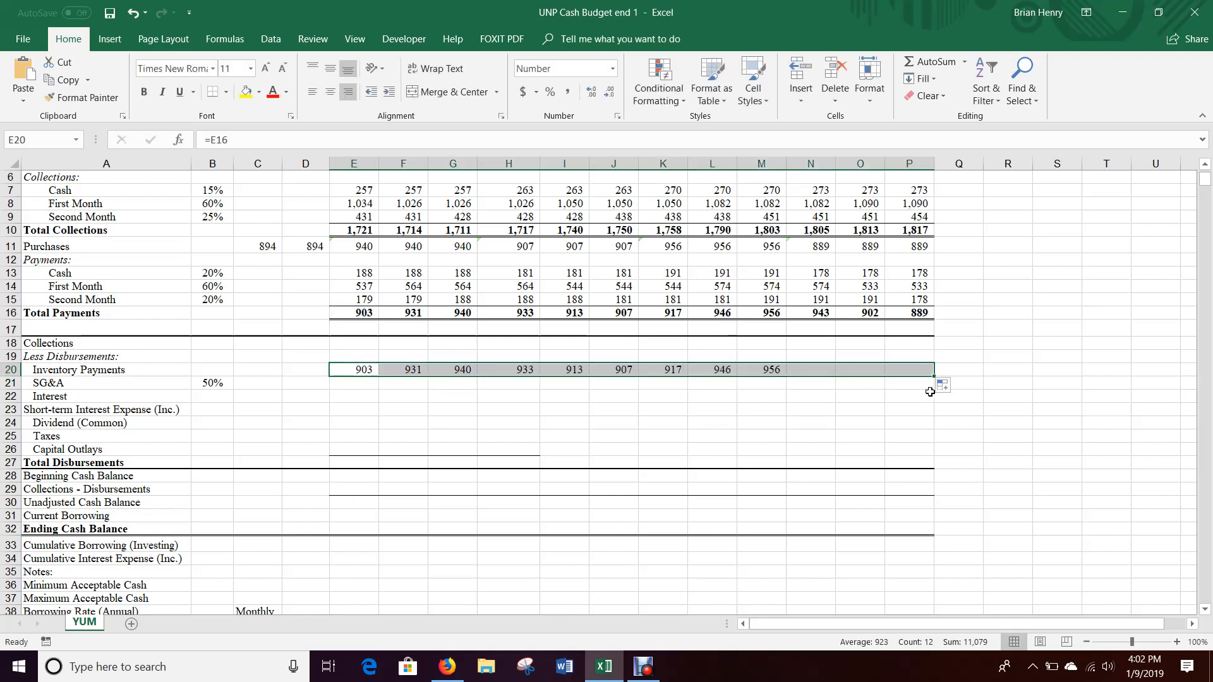
# - Review the SG&A percentage, the Interest and Dividend rows, and the remaining budget lines and notes below them
pyautogui.click(220, 384)
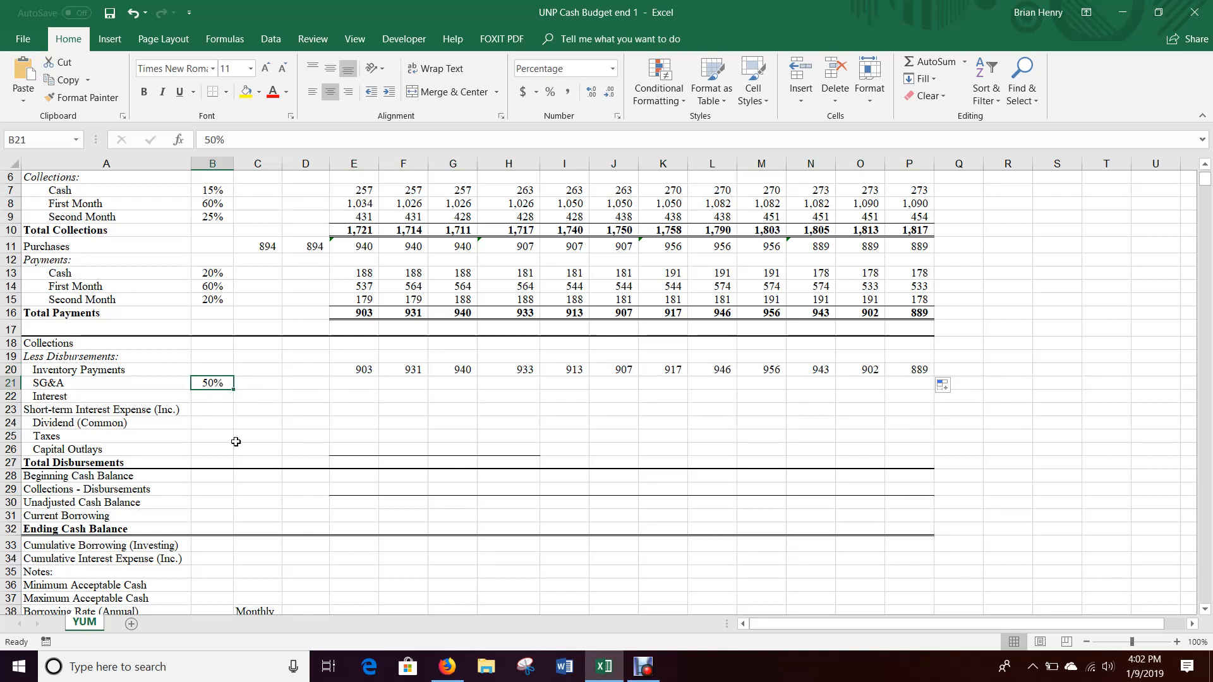
pyautogui.click(216, 398)
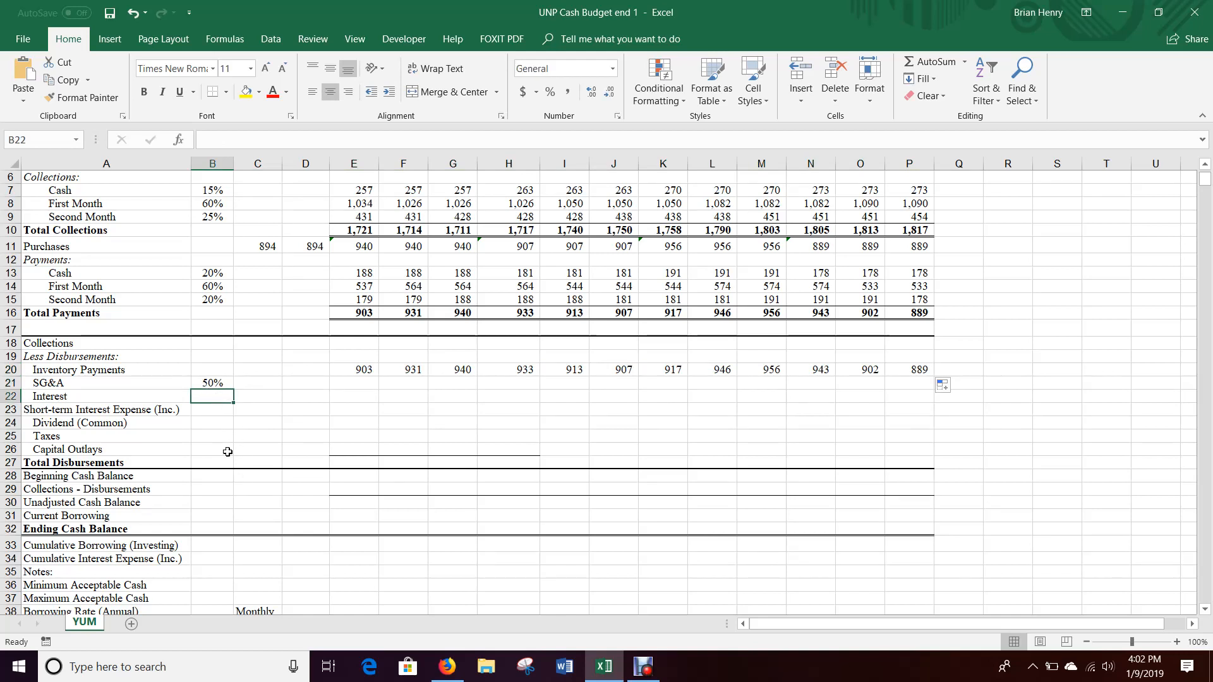
pyautogui.click(216, 419)
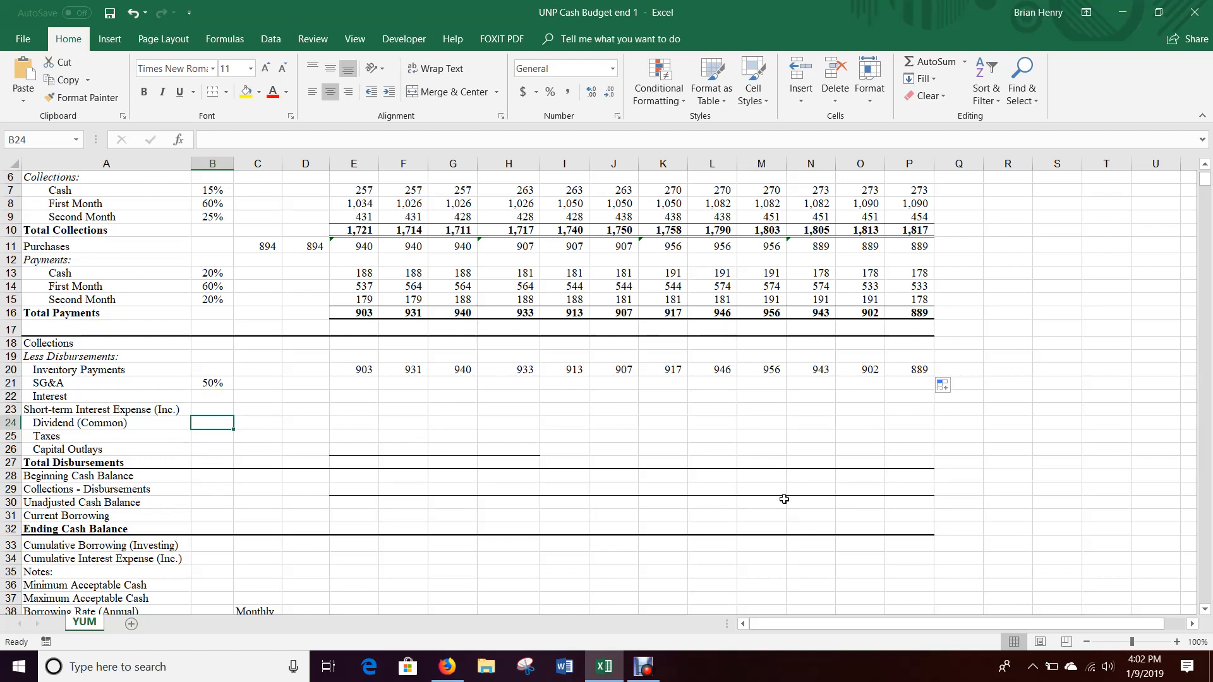
pyautogui.scroll(-2, 425, 547)
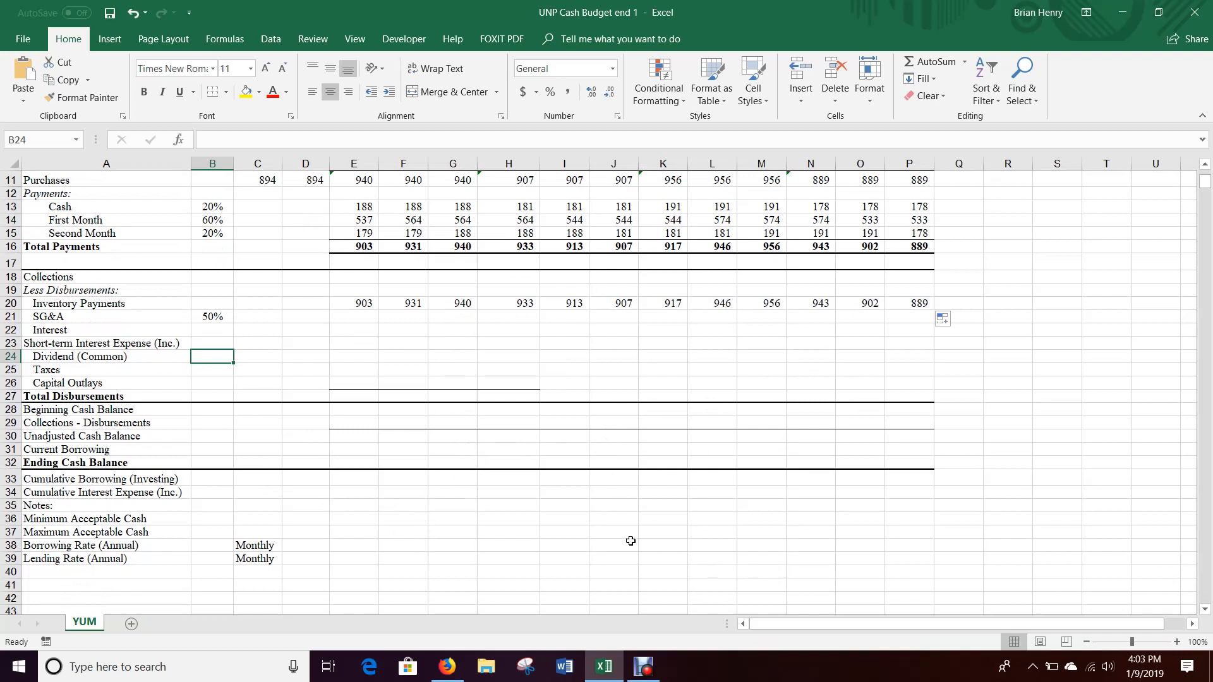
pyautogui.scroll(2, 632, 548)
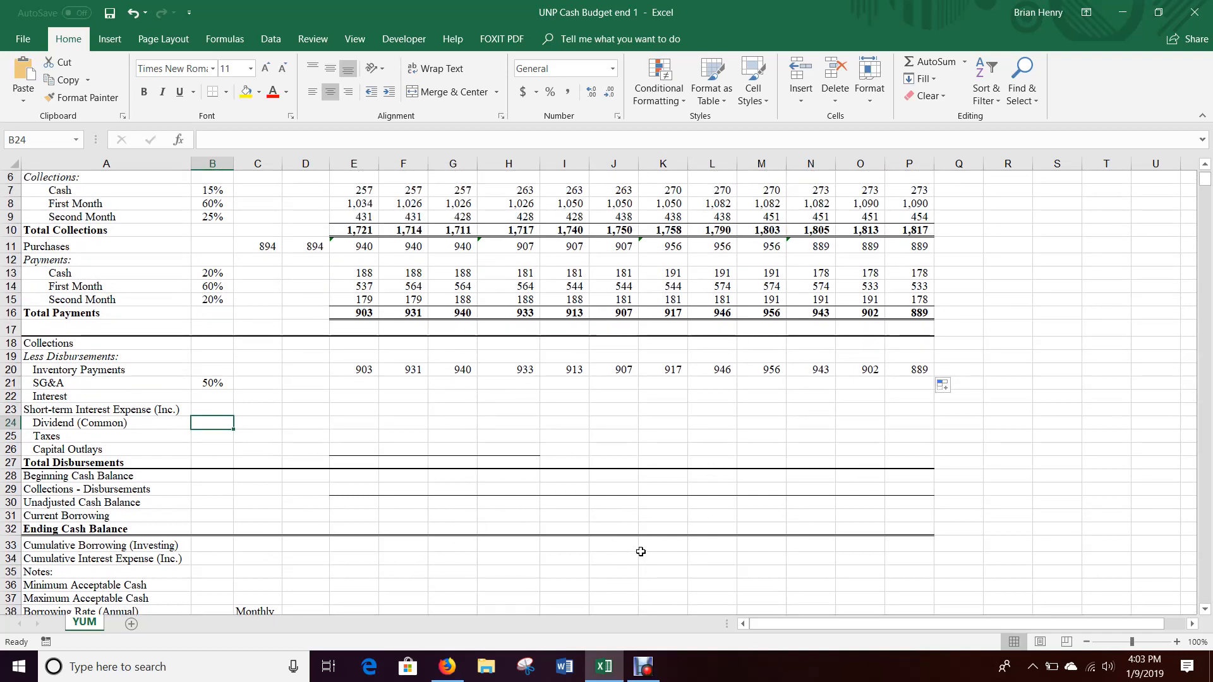
pyautogui.scroll(2, 650, 527)
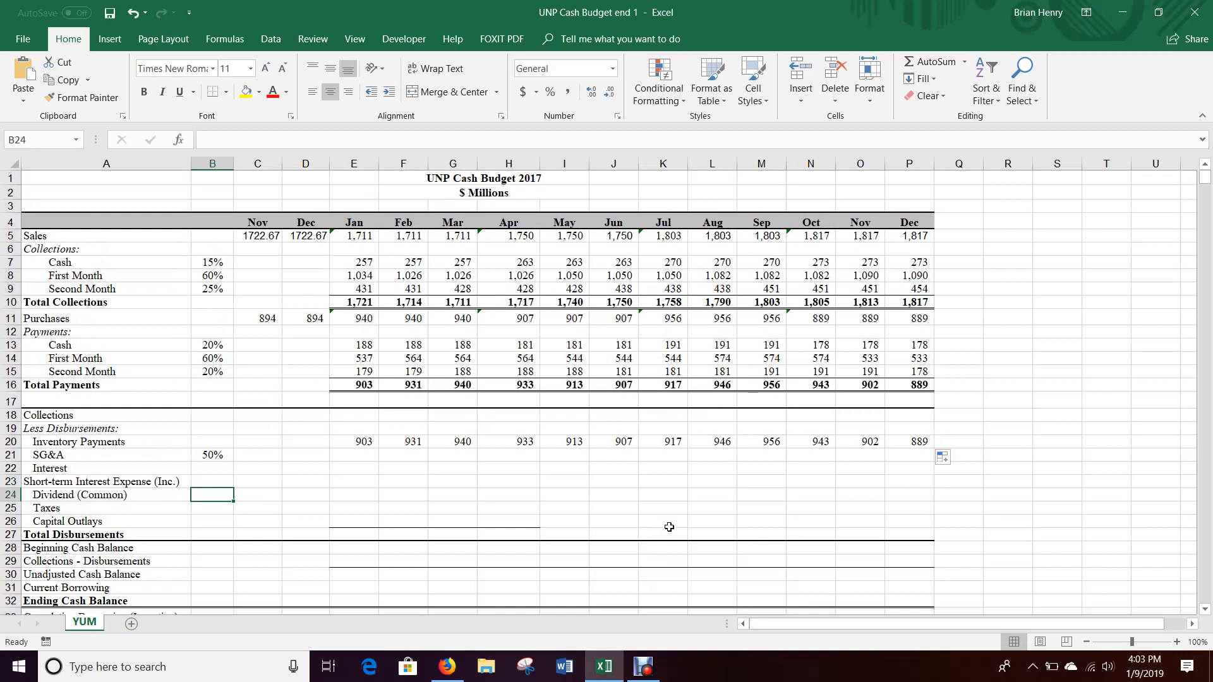
pyautogui.scroll(-2, 671, 524)
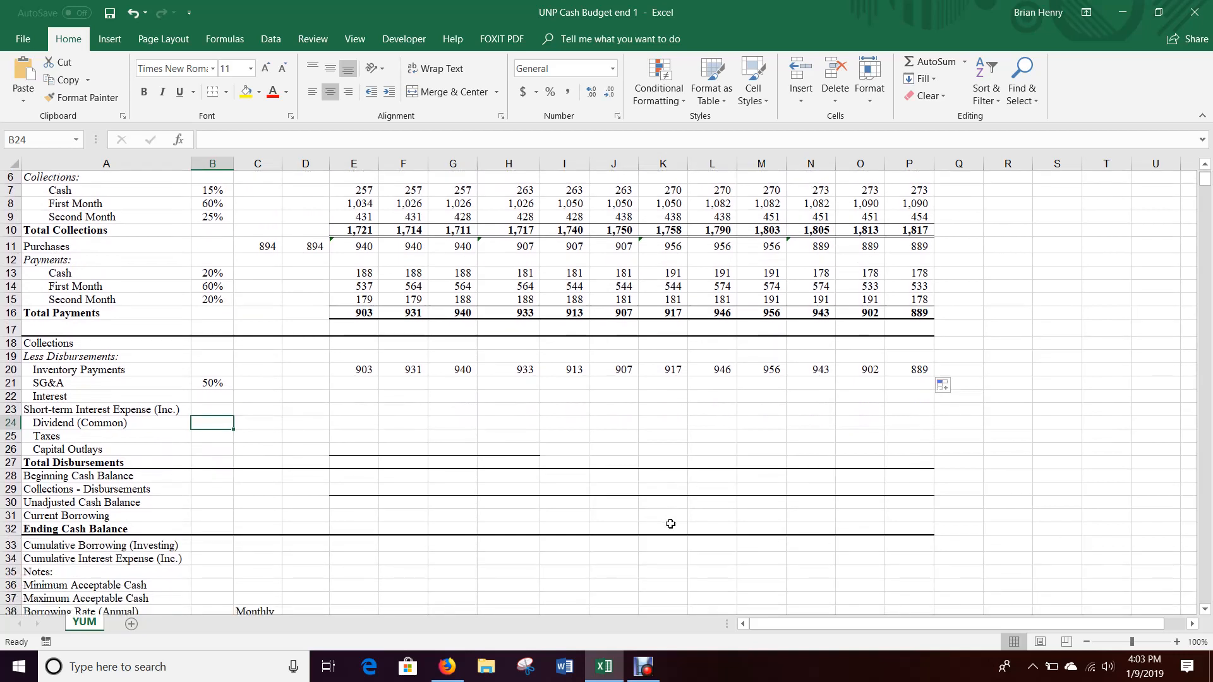